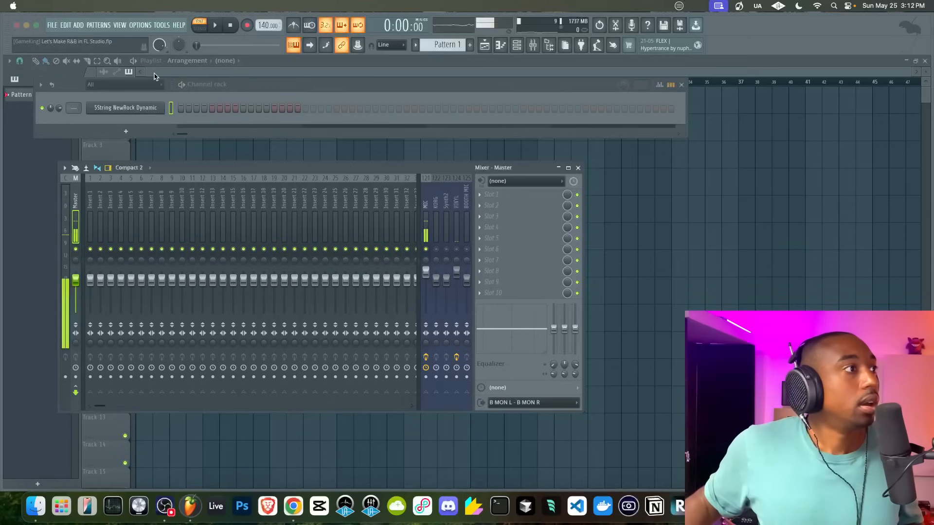
Step: Set the project tempo to 83 BPM with the tempo tapper, applying the tapped tempo and closing it
{"action": "left_click", "coordinate": [161, 104]}
{"action": "right_click", "coordinate": [269, 26]}
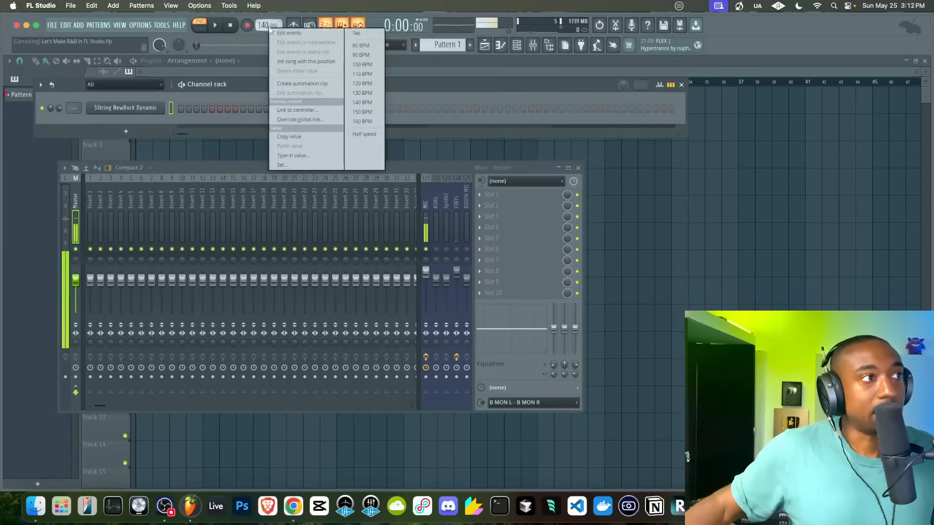
{"action": "left_click", "coordinate": [352, 34]}
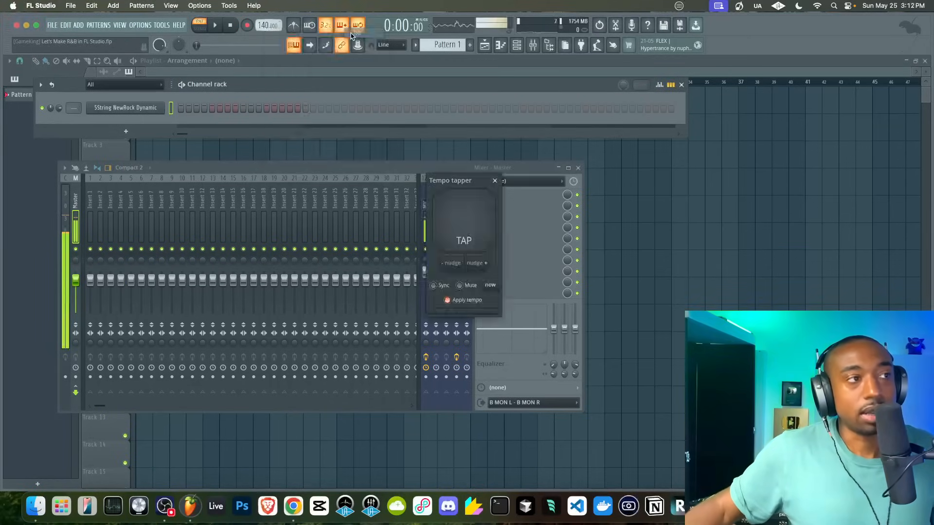
{"action": "left_click", "coordinate": [470, 213]}
{"action": "left_click", "coordinate": [470, 213]}
{"action": "left_click", "coordinate": [472, 216]}
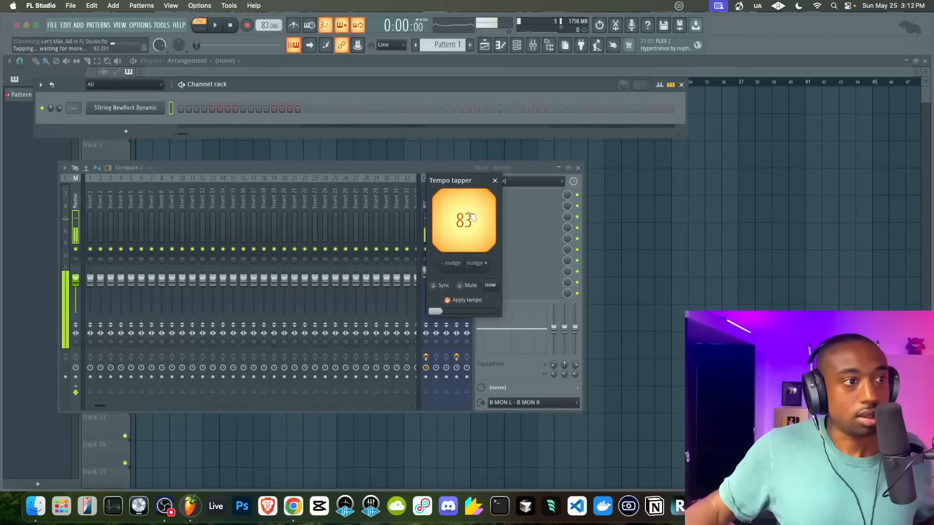
{"action": "left_click", "coordinate": [475, 218]}
{"action": "left_click", "coordinate": [495, 181]}
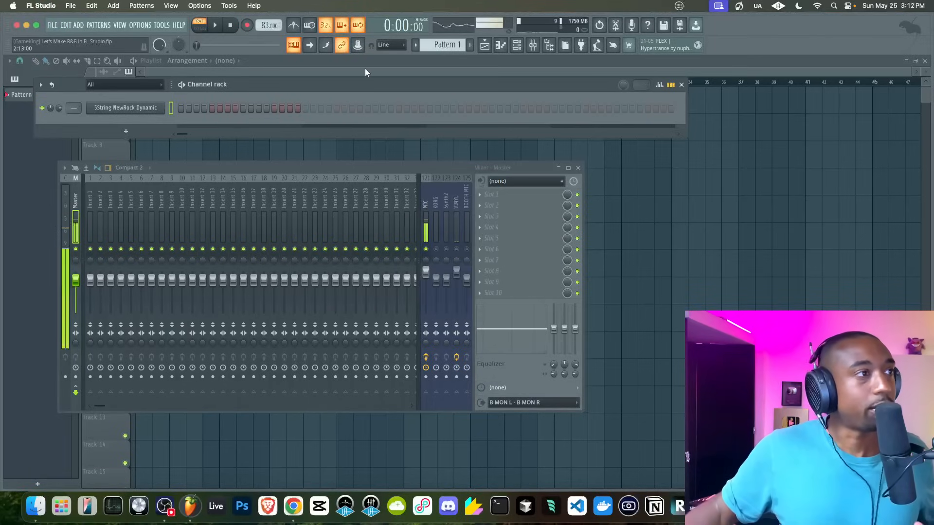
Step: Turn on the metronome with a one-bar recording count-in
{"action": "right_click", "coordinate": [334, 30]}
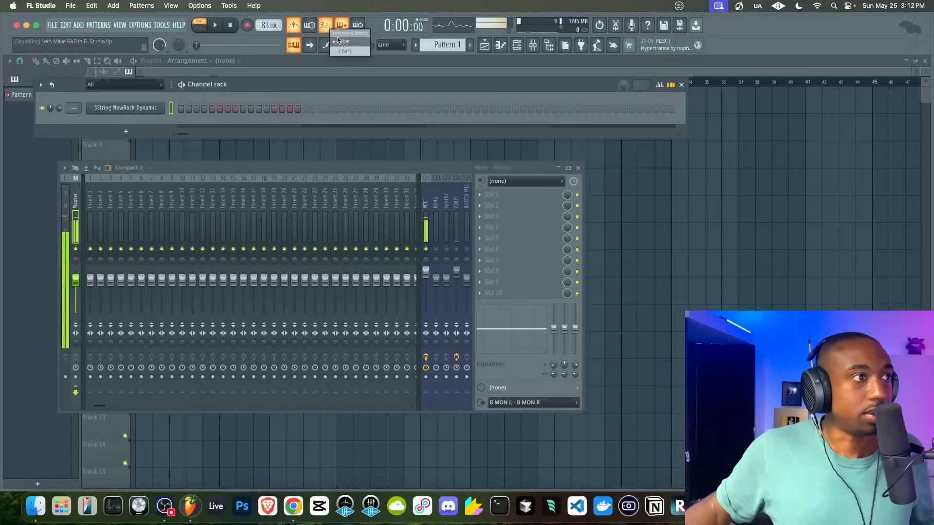
{"action": "left_click", "coordinate": [348, 26]}
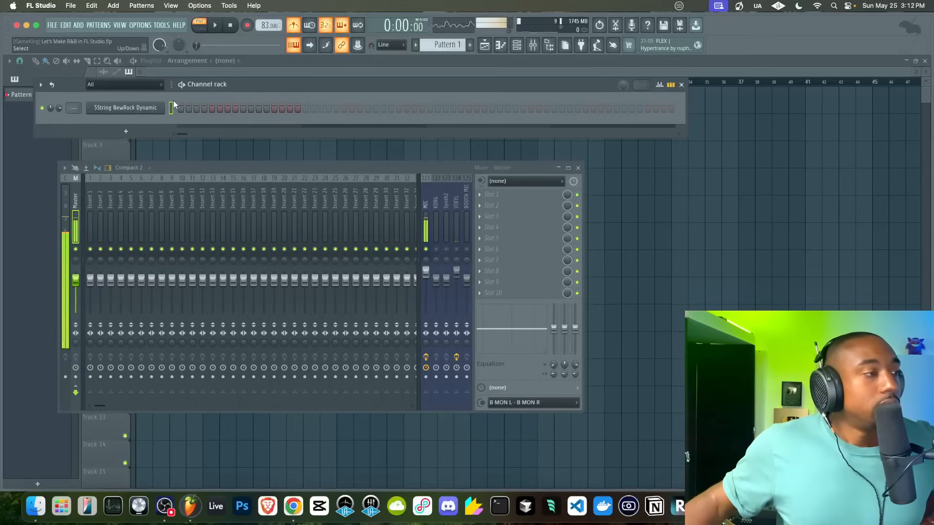
{"action": "right_click", "coordinate": [155, 108]}
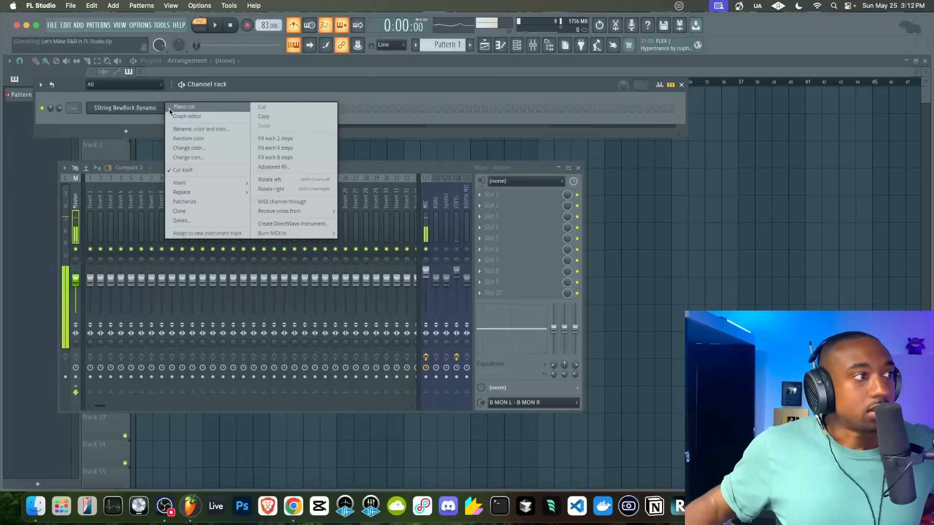
{"action": "left_click", "coordinate": [521, 46]}
{"action": "left_click", "coordinate": [522, 46]}
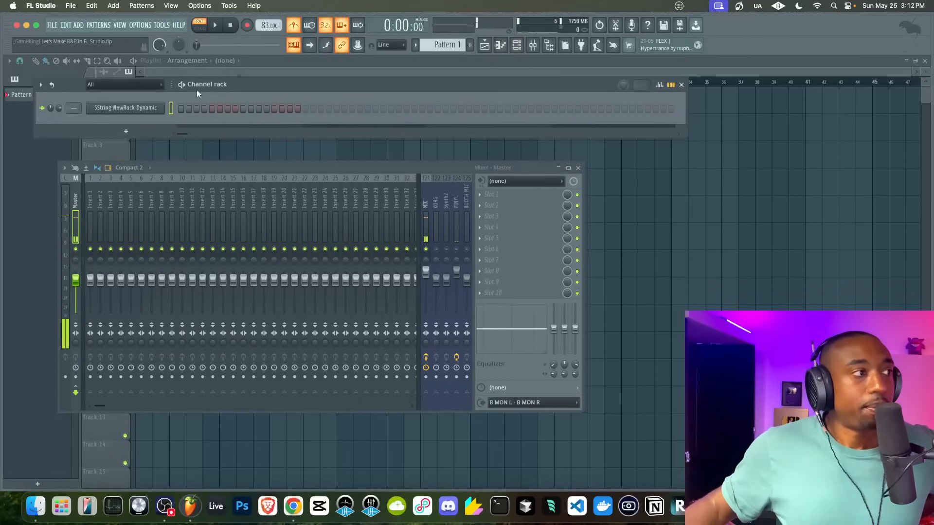
Step: Add a FLEX instrument as a new channel and place its window clear of the edge of the workspace
{"action": "left_click", "coordinate": [122, 133]}
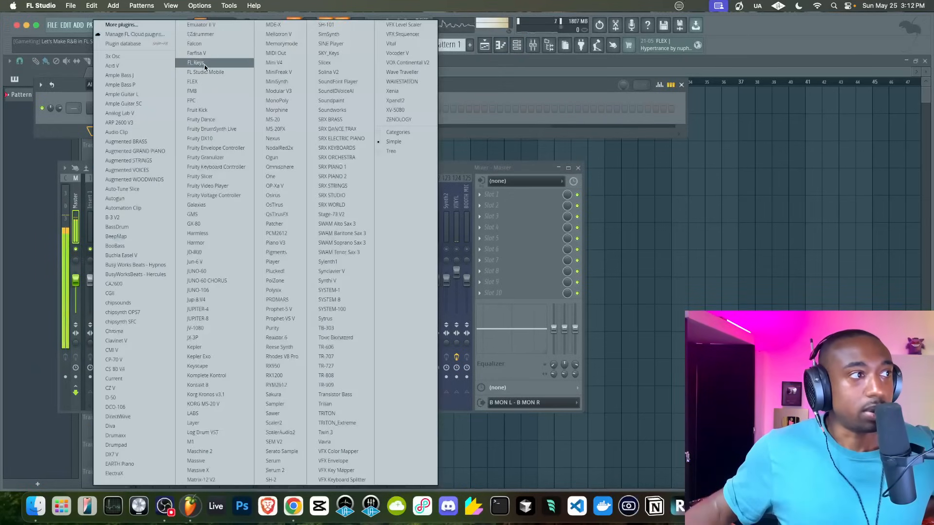
{"action": "left_click", "coordinate": [203, 81]}
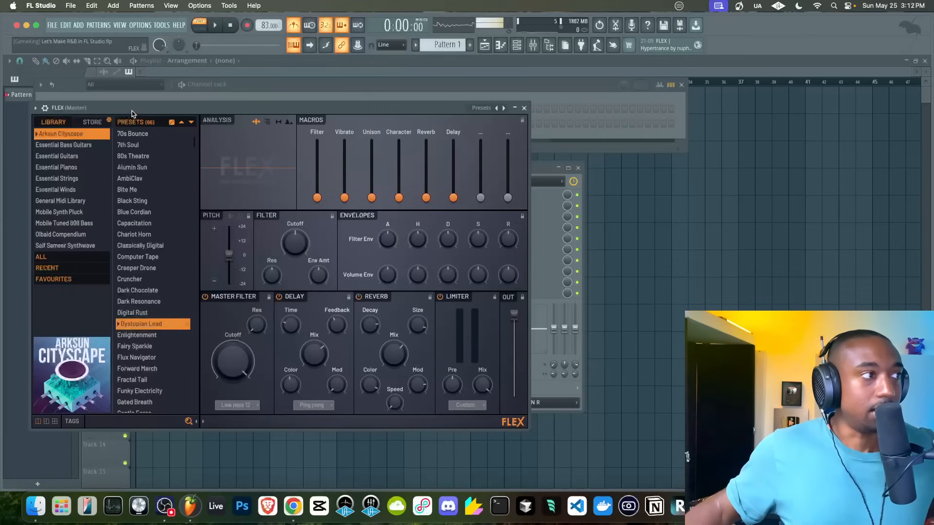
{"action": "left_click_drag", "start_coordinate": [131, 106], "coordinate": [177, 108]}
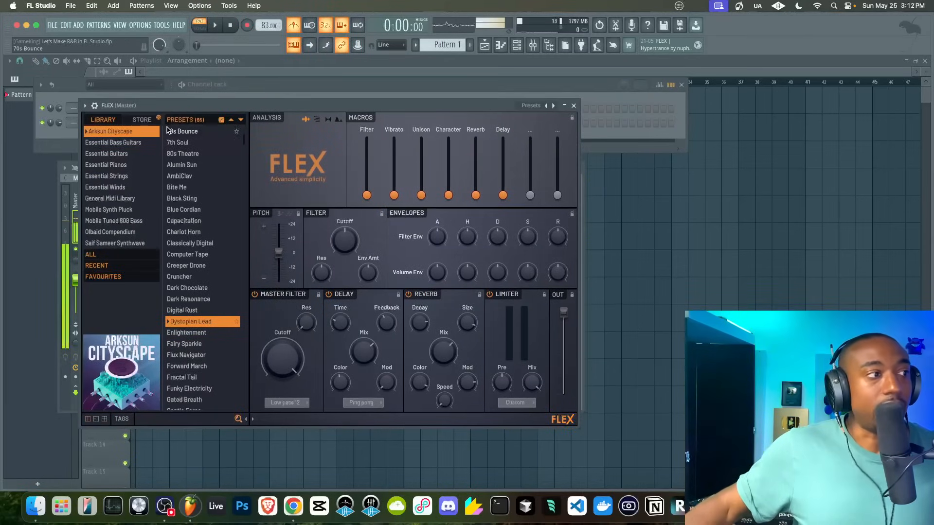
Step: Browse the sound packs in the FLEX store and return to the installed library
{"action": "left_click", "coordinate": [141, 120]}
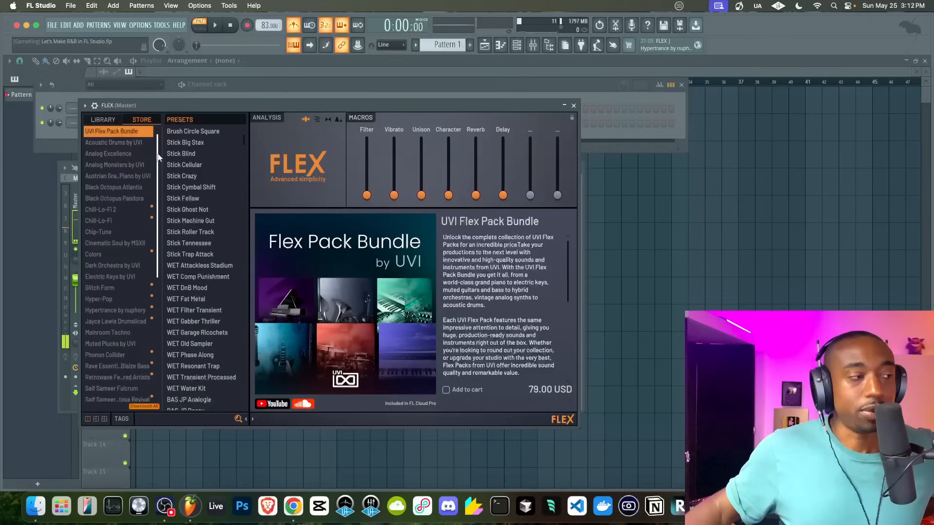
{"action": "scroll", "coordinate": [142, 340], "scroll_direction": "down", "scroll_amount": 5}
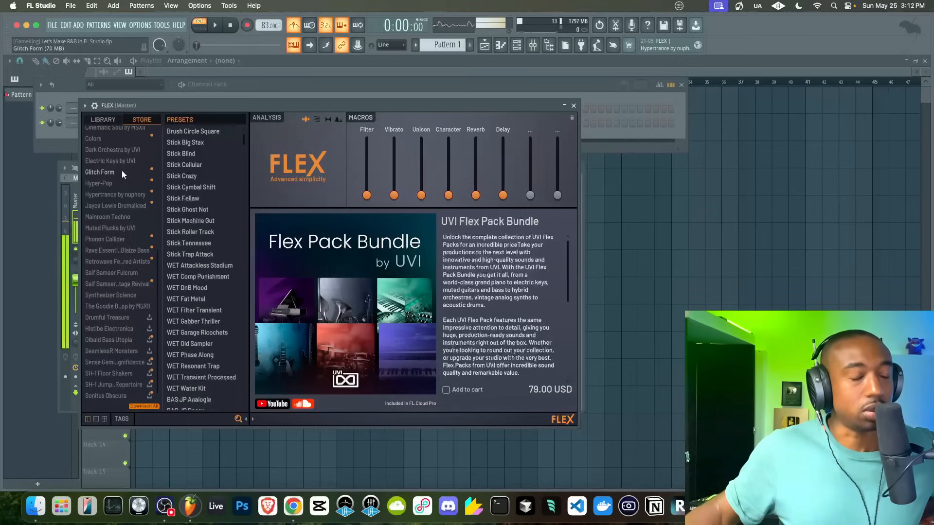
{"action": "left_click", "coordinate": [117, 205]}
{"action": "left_click", "coordinate": [102, 119]}
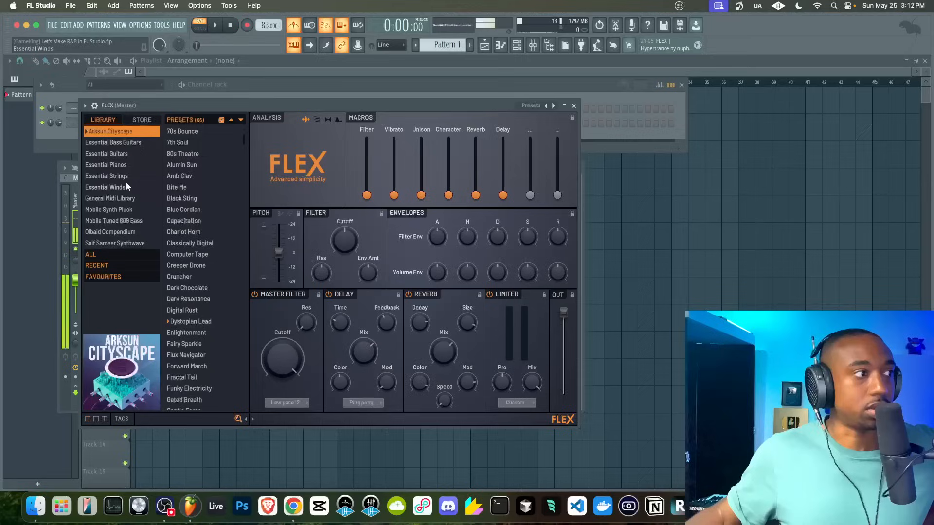
Step: Load the 5String NewRock Dynamic preset from the Essential Bass Guitars pack into the new FLEX channel
{"action": "left_click", "coordinate": [116, 142]}
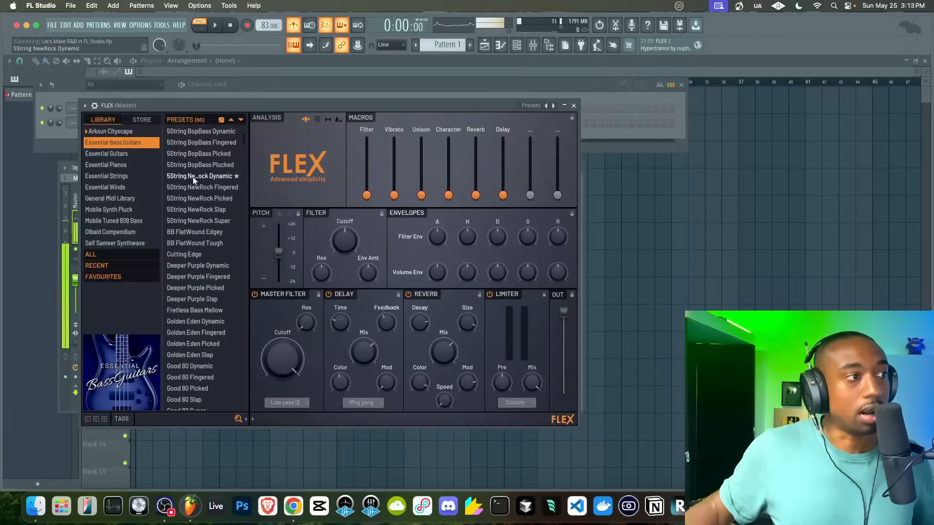
{"action": "left_click", "coordinate": [574, 105]}
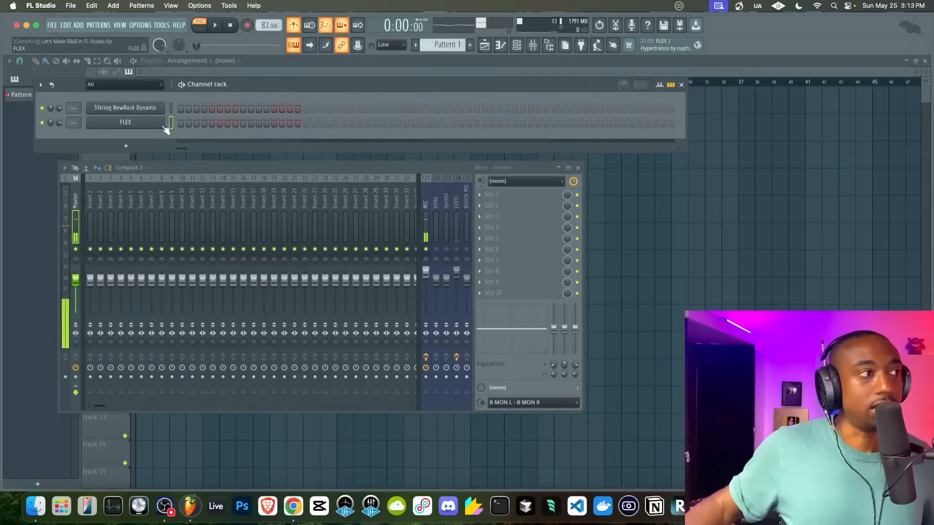
{"action": "left_click", "coordinate": [126, 122]}
{"action": "left_click", "coordinate": [198, 177]}
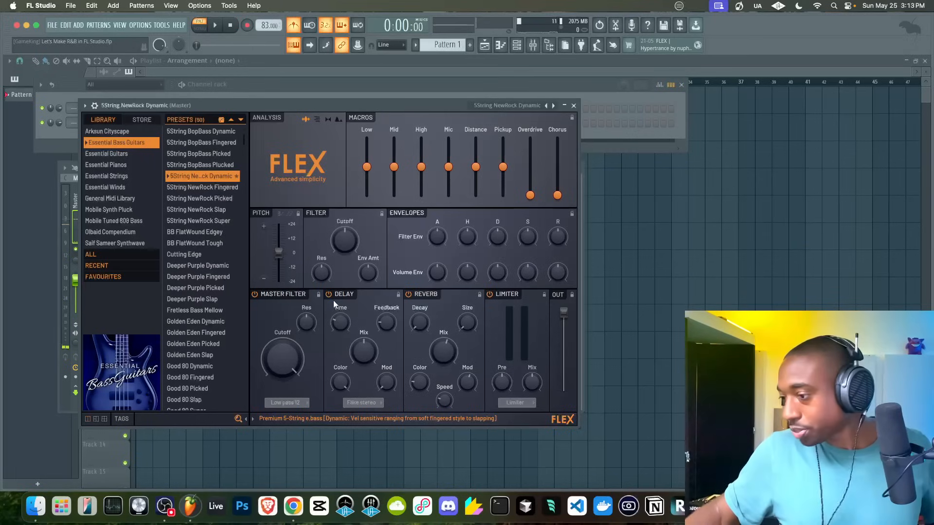
Step: Switch off FLEX's master filter, delay, reverb and limiter, raise its pitch to +12, and close the plugin window
{"action": "left_click", "coordinate": [312, 295]}
{"action": "left_click", "coordinate": [350, 295]}
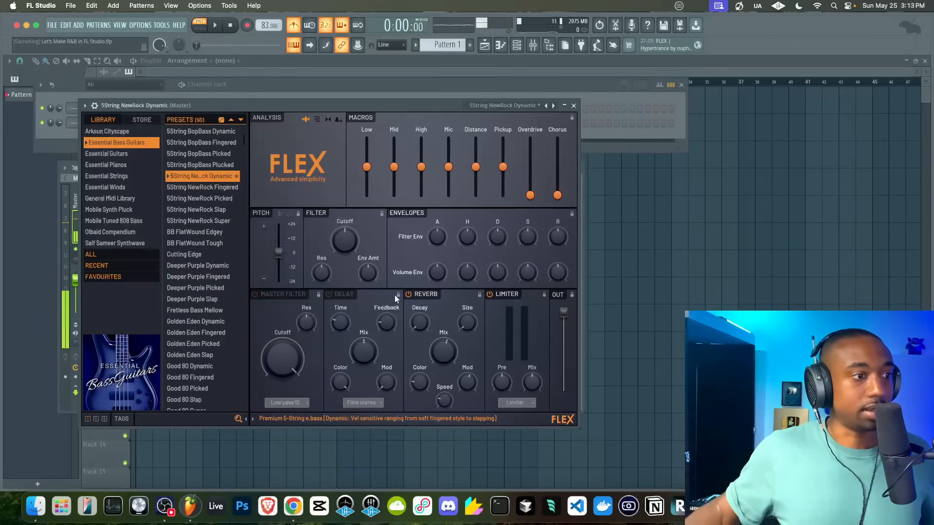
{"action": "left_click", "coordinate": [417, 297]}
{"action": "left_click", "coordinate": [492, 299]}
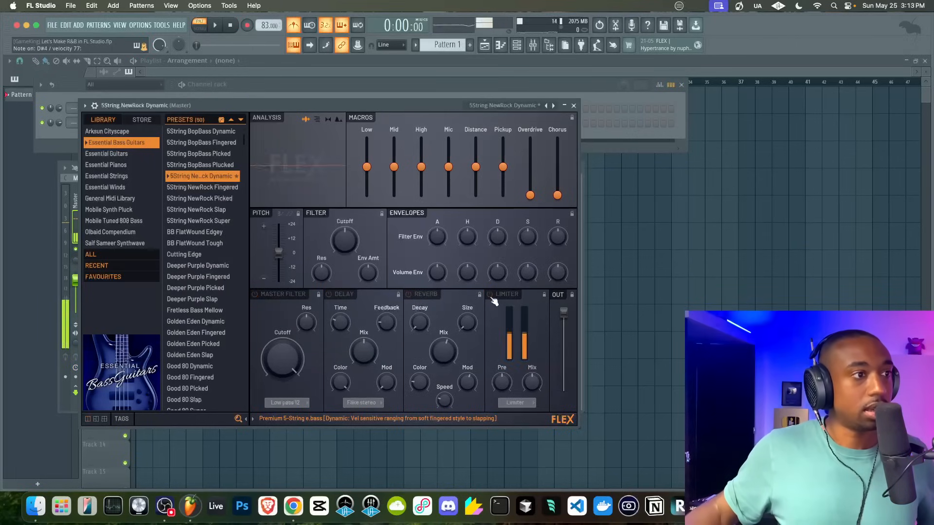
{"action": "left_click_drag", "start_coordinate": [279, 251], "coordinate": [282, 241]}
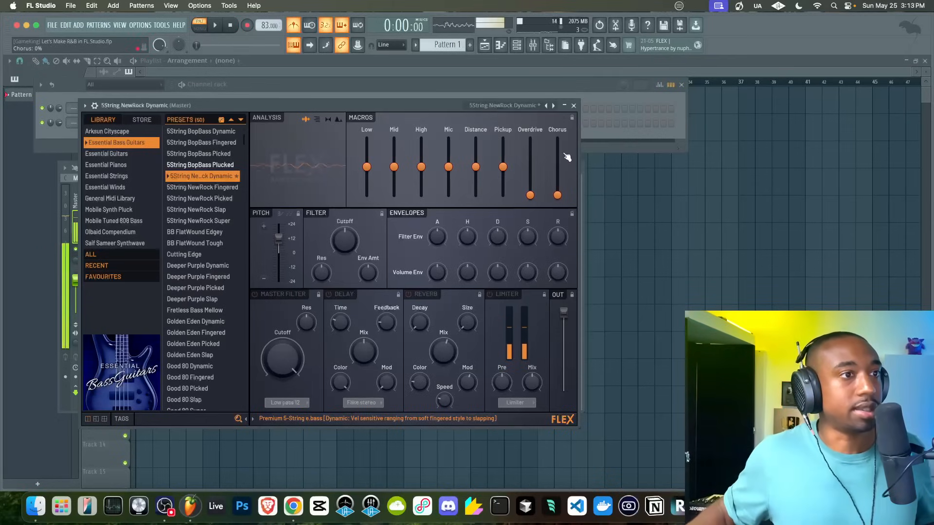
{"action": "left_click", "coordinate": [573, 105]}
Step: In the second bass channel's piano roll, enter a one-bar chord of C4, D#4, G4 and D5 in bar 1
{"action": "right_click", "coordinate": [145, 122]}
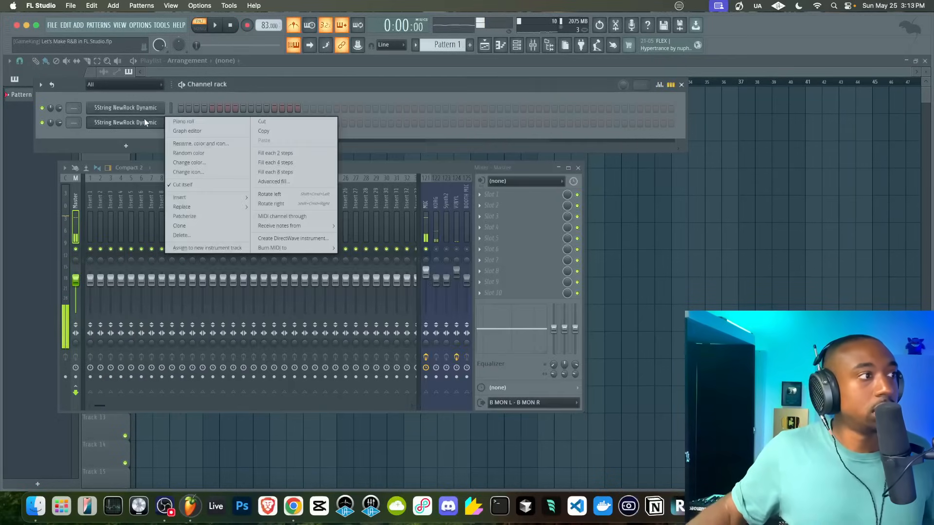
{"action": "left_click", "coordinate": [188, 122]}
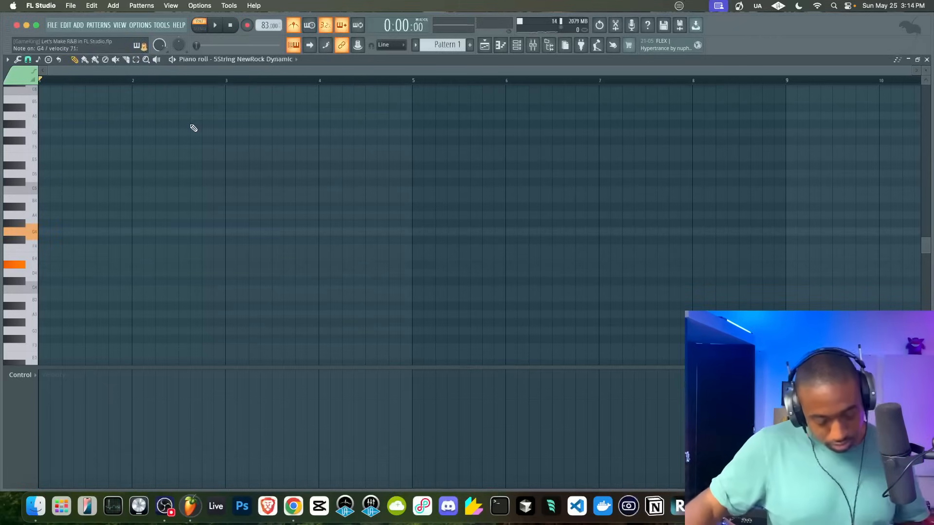
{"action": "left_click", "coordinate": [52, 290]}
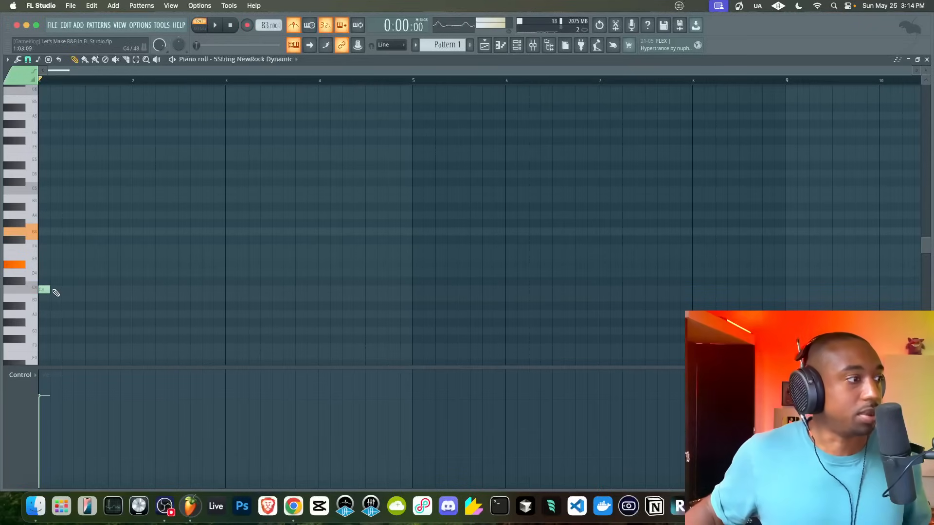
{"action": "left_click_drag", "start_coordinate": [50, 290], "coordinate": [129, 290]}
{"action": "left_click", "coordinate": [49, 265]}
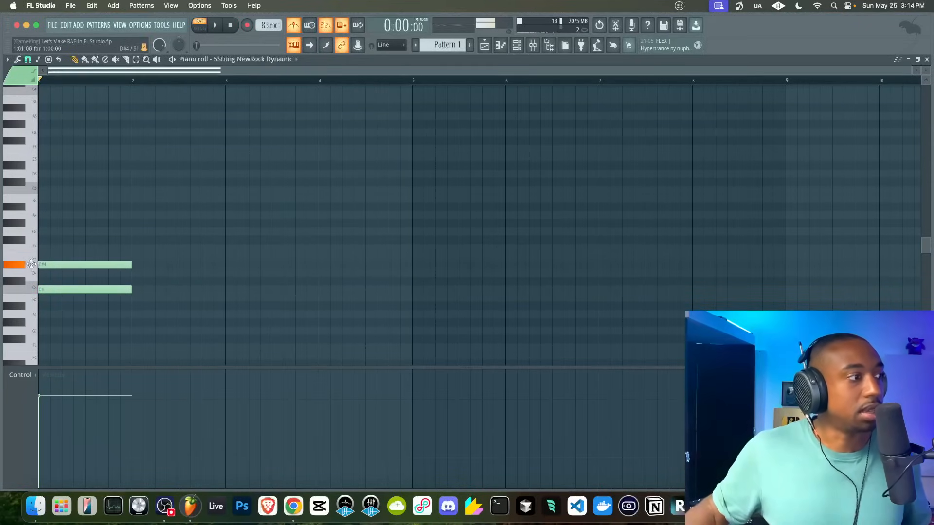
{"action": "left_click", "coordinate": [46, 232]}
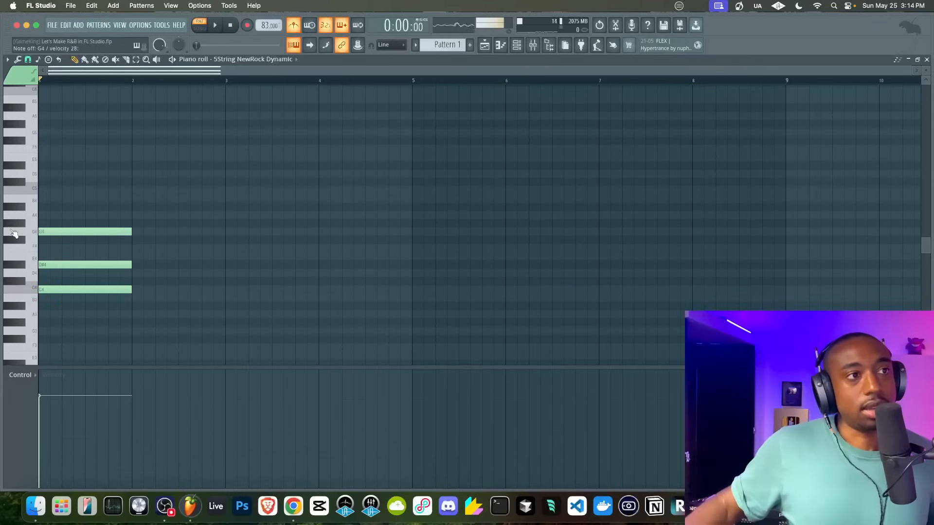
{"action": "left_click", "coordinate": [14, 234]}
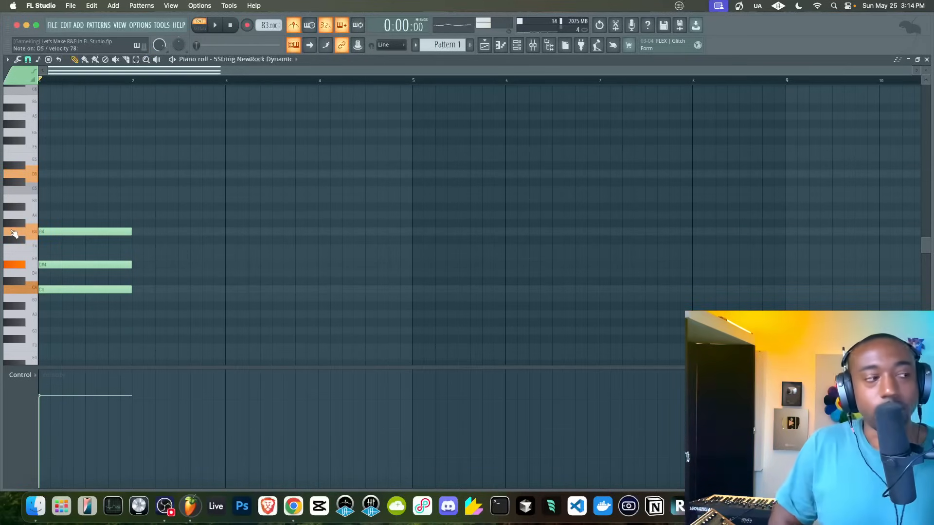
{"action": "left_click", "coordinate": [52, 174]}
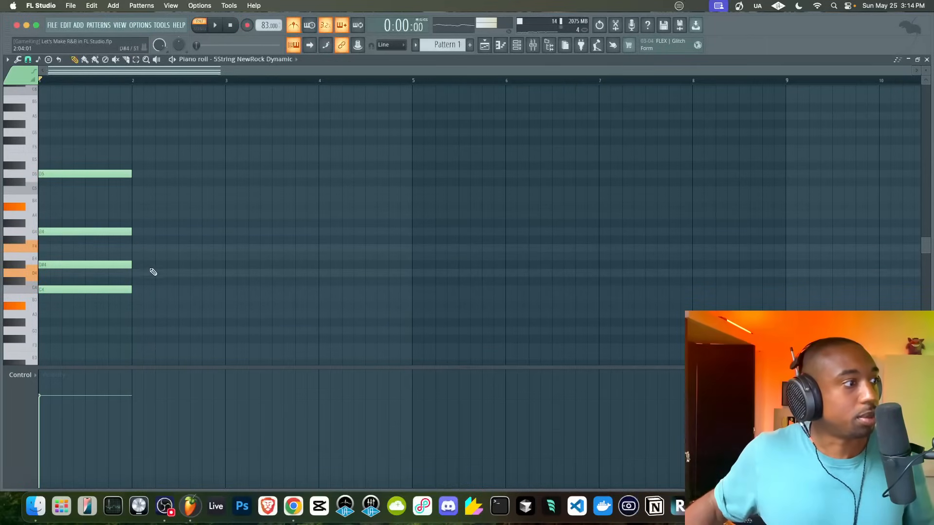
Step: Enter a one-bar chord of A#3, D4, F4 and A#4 in bar 2
{"action": "left_click", "coordinate": [136, 306]}
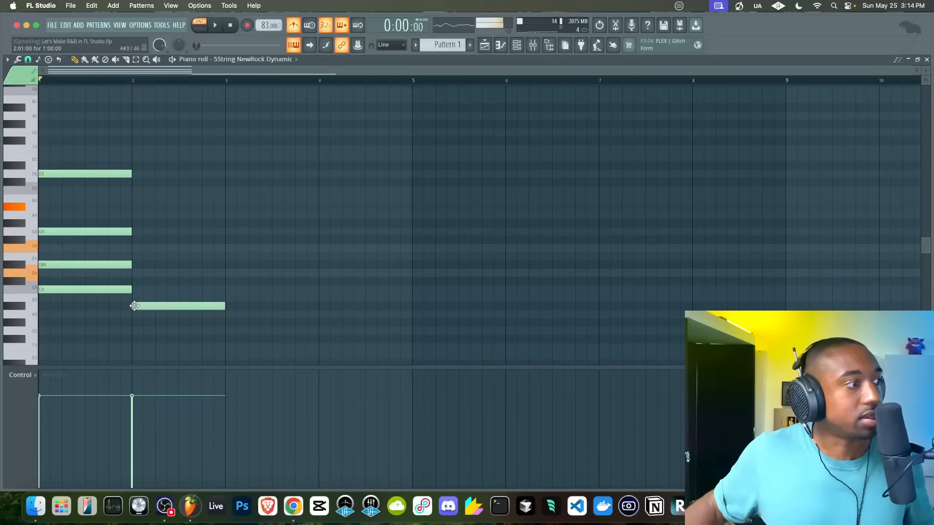
{"action": "left_click", "coordinate": [137, 274]}
{"action": "left_click", "coordinate": [137, 249]}
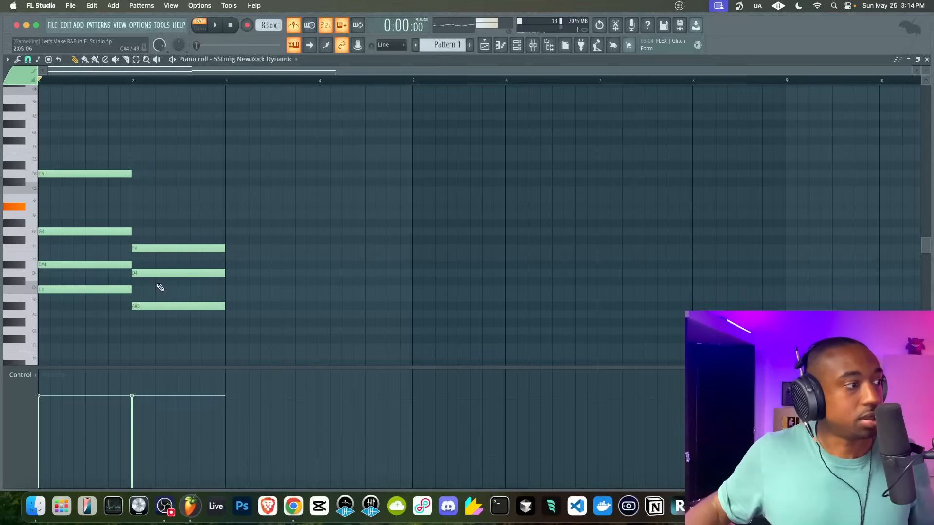
{"action": "left_click", "coordinate": [135, 209]}
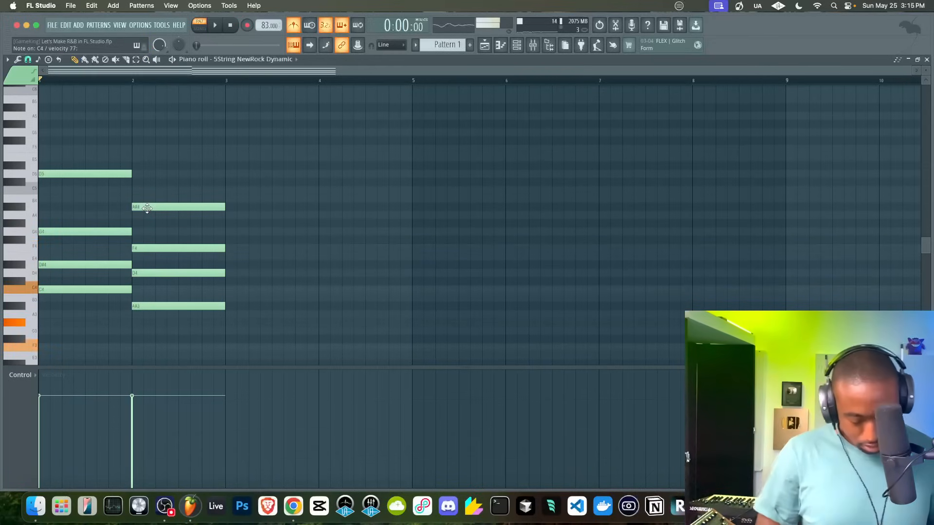
Step: Enter a one-bar chord of F3, G#3, C4 and G4 in bar 3
{"action": "scroll", "coordinate": [202, 223], "scroll_direction": "down", "scroll_amount": 1}
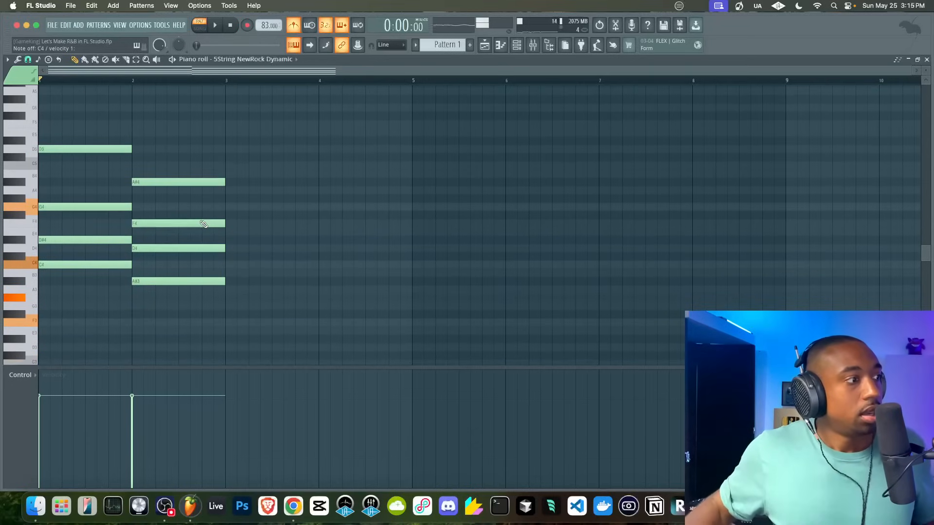
{"action": "left_click", "coordinate": [229, 323]}
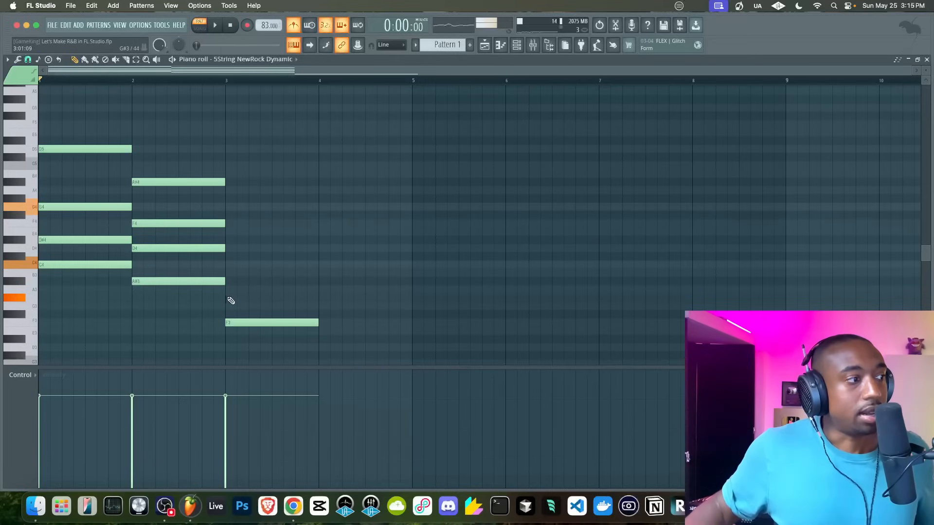
{"action": "left_click", "coordinate": [229, 298]}
{"action": "left_click", "coordinate": [231, 266]}
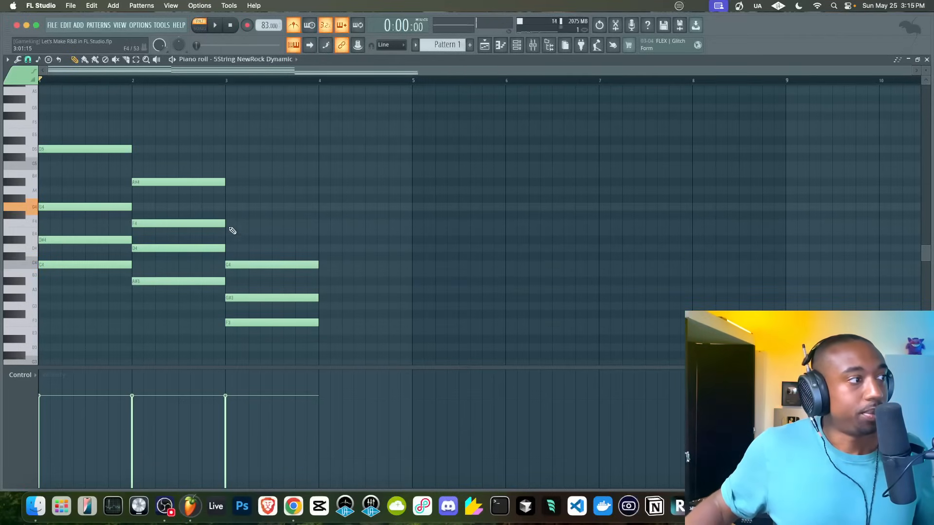
{"action": "left_click", "coordinate": [231, 207]}
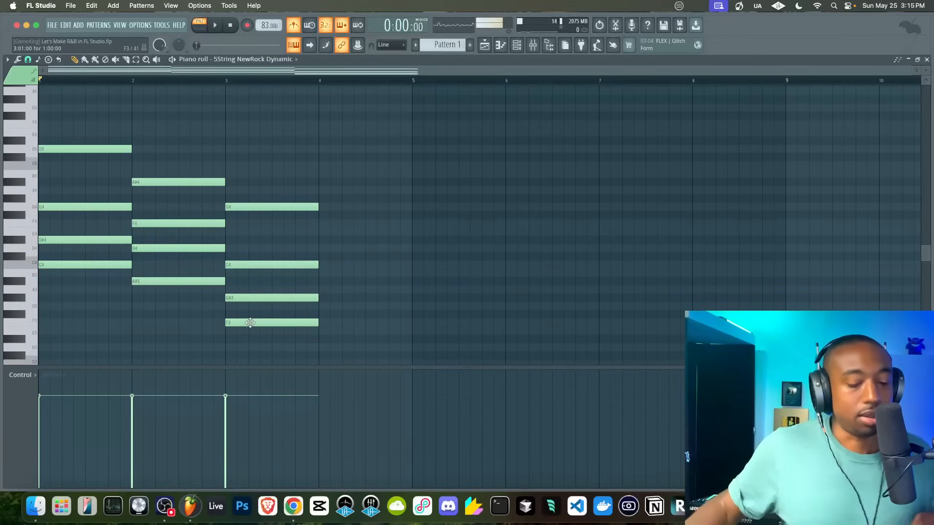
Step: Single out the lowest notes of the three chords, F3, A#3 and C4, to examine the root movement of the progression
{"action": "left_click_drag", "start_coordinate": [265, 340], "coordinate": [232, 318], "text": "ctrl"}
{"action": "left_click", "coordinate": [63, 266], "text": "ctrl+shift"}
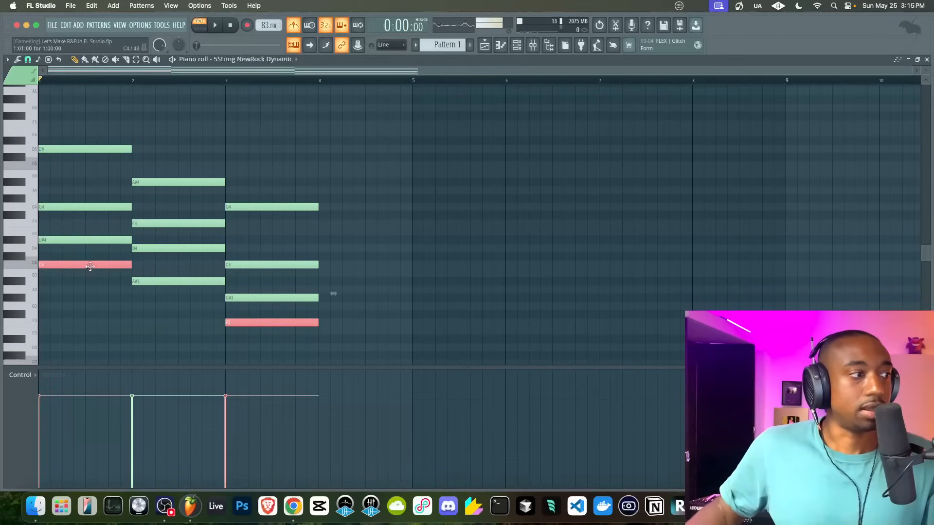
{"action": "left_click_drag", "start_coordinate": [248, 323], "coordinate": [120, 280], "text": "ctrl"}
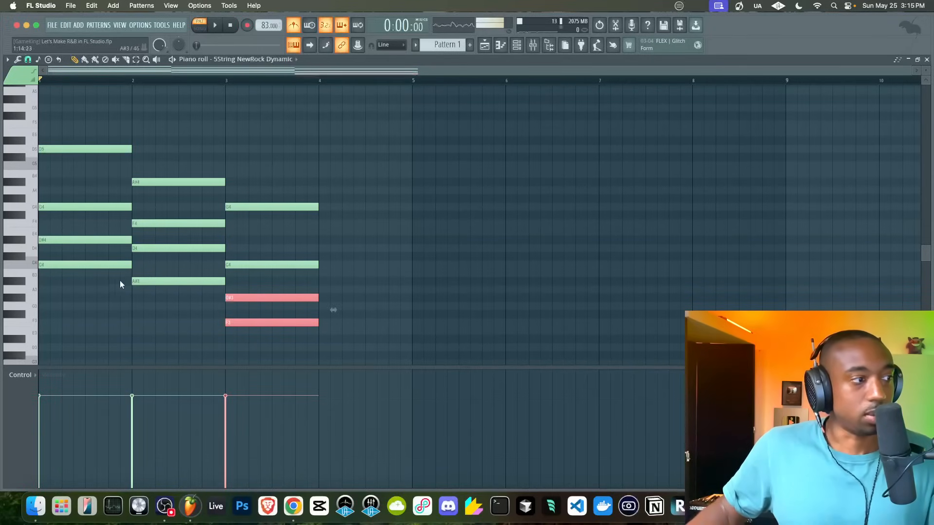
{"action": "left_click", "coordinate": [156, 308]}
{"action": "left_click", "coordinate": [236, 322], "text": "ctrl"}
{"action": "left_click", "coordinate": [136, 282], "text": "ctrl"}
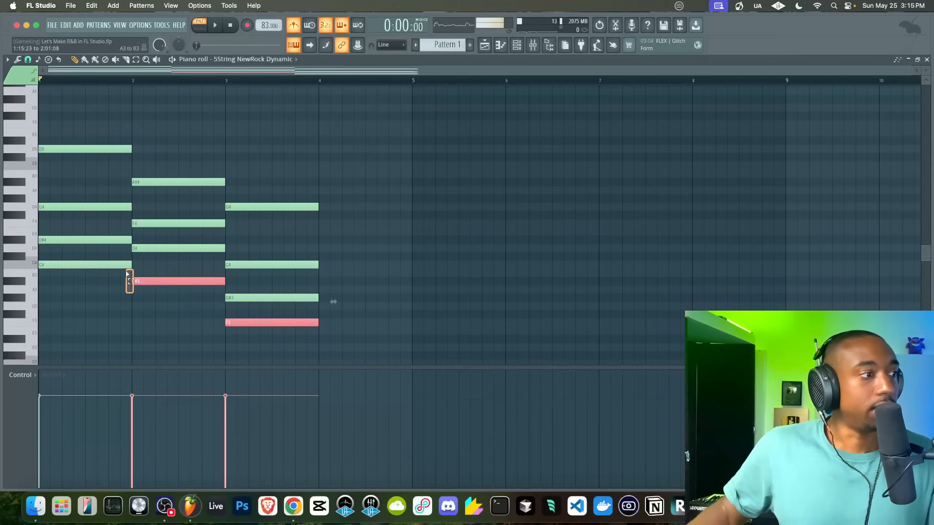
{"action": "left_click", "coordinate": [120, 266], "text": "ctrl"}
{"action": "left_click", "coordinate": [147, 282], "text": "ctrl"}
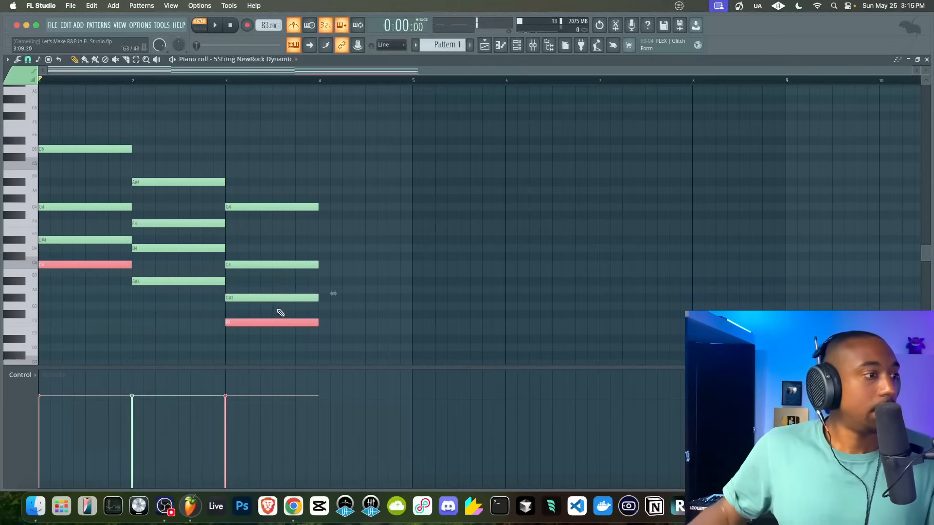
{"action": "left_click", "coordinate": [372, 243]}
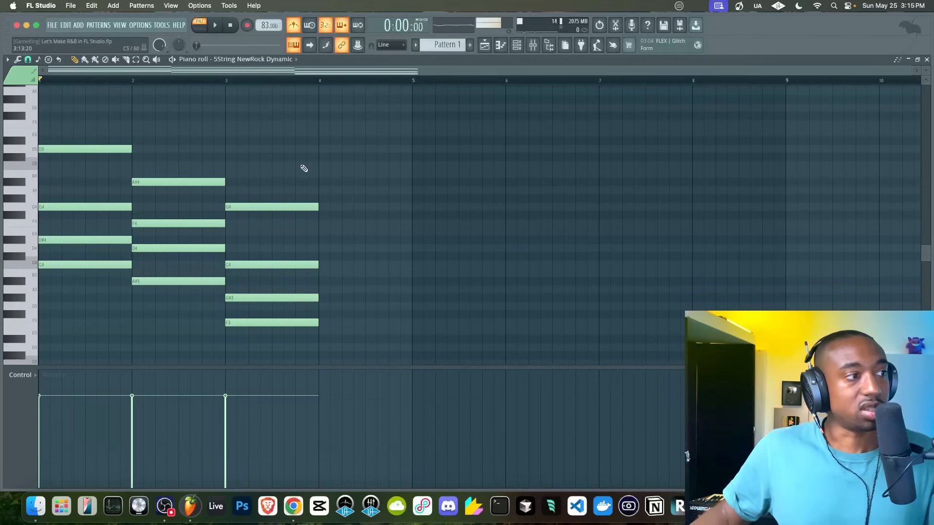
Step: Clear all drawn chords from the piano roll and record a four-bar performance of rolled chords into Pattern 1 in song mode
{"action": "key", "text": "ctrl+a"}
{"action": "key", "text": "Delete"}
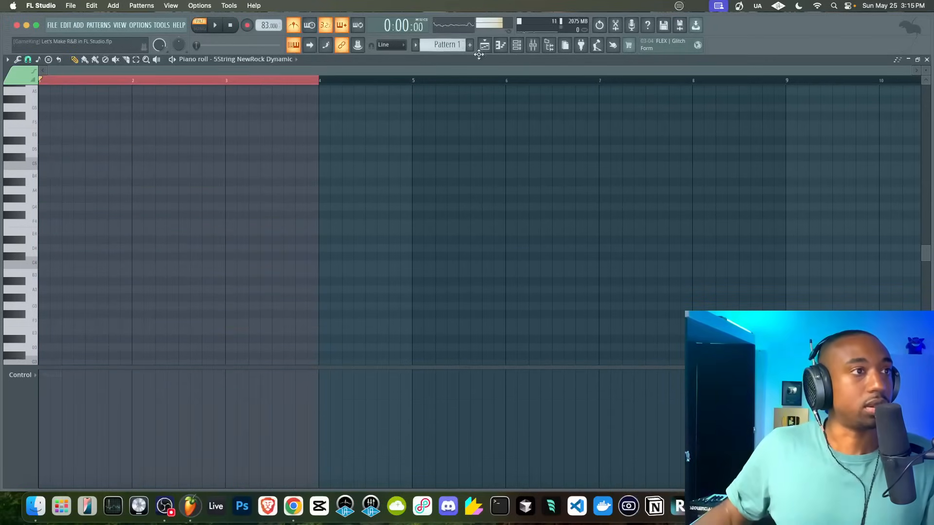
{"action": "left_click", "coordinate": [517, 44]}
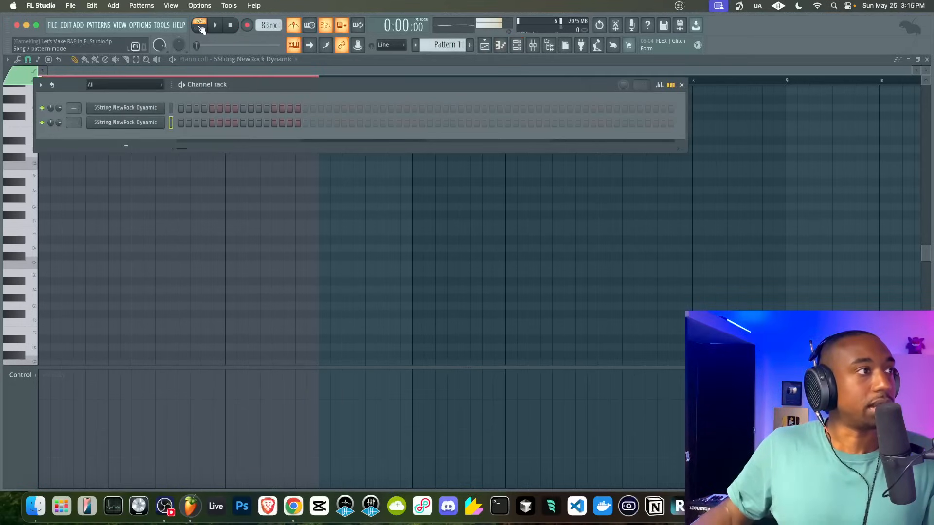
{"action": "left_click", "coordinate": [474, 67]}
{"action": "left_click", "coordinate": [485, 44]}
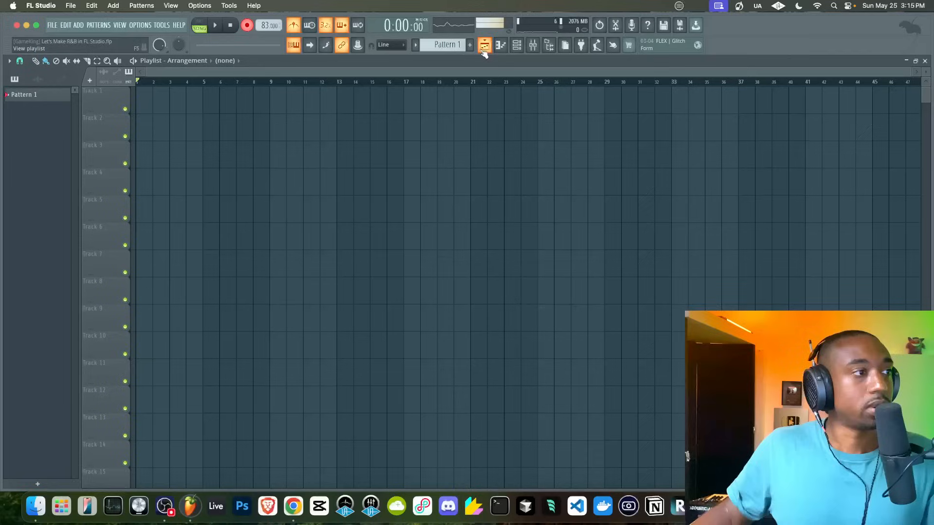
{"action": "key", "text": "space"}
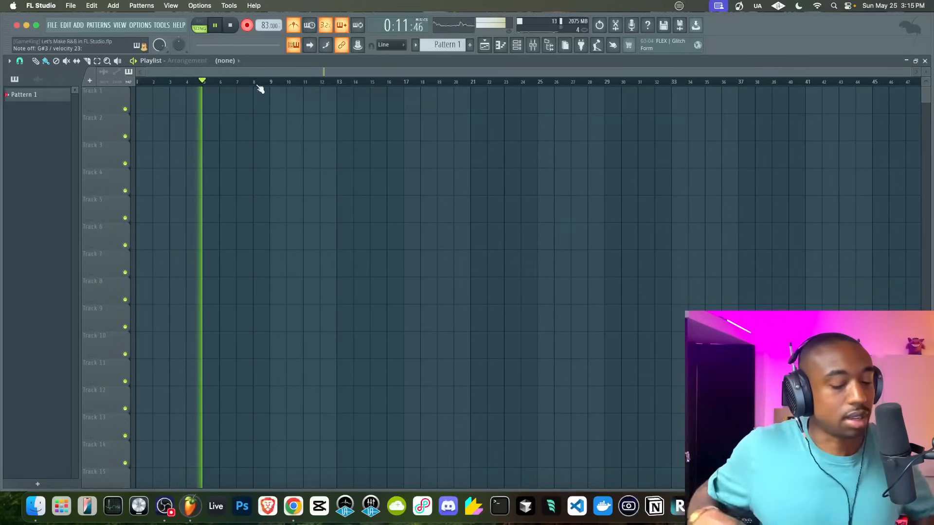
{"action": "left_click", "coordinate": [232, 25]}
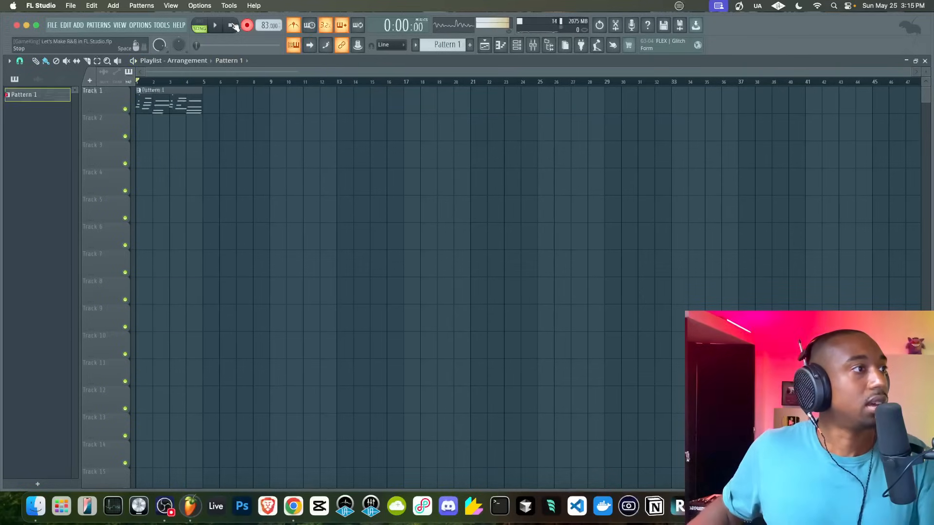
Step: Open the recorded Pattern 1 clip in the piano roll and quantize its notes
{"action": "double_click", "coordinate": [171, 93]}
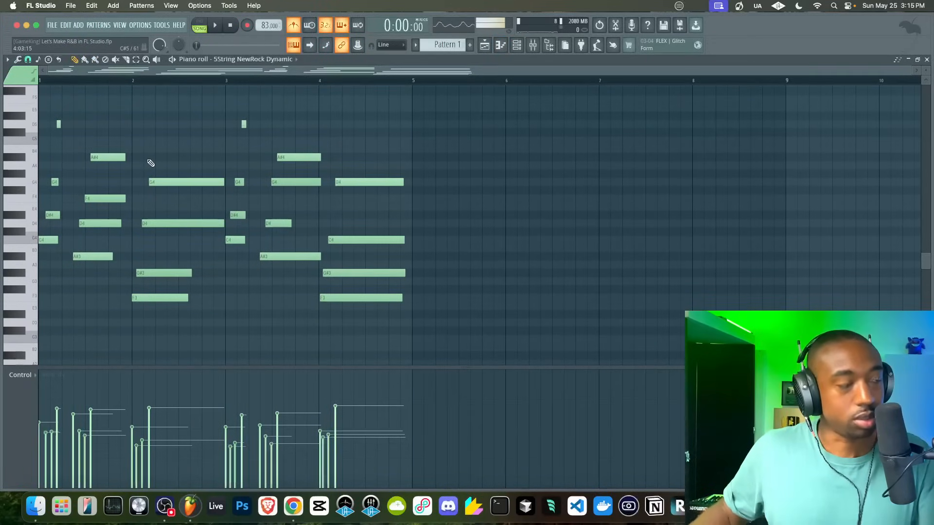
{"action": "key", "text": "alt+q"}
{"action": "key", "text": "space"}
{"action": "left_click", "coordinate": [514, 314]}
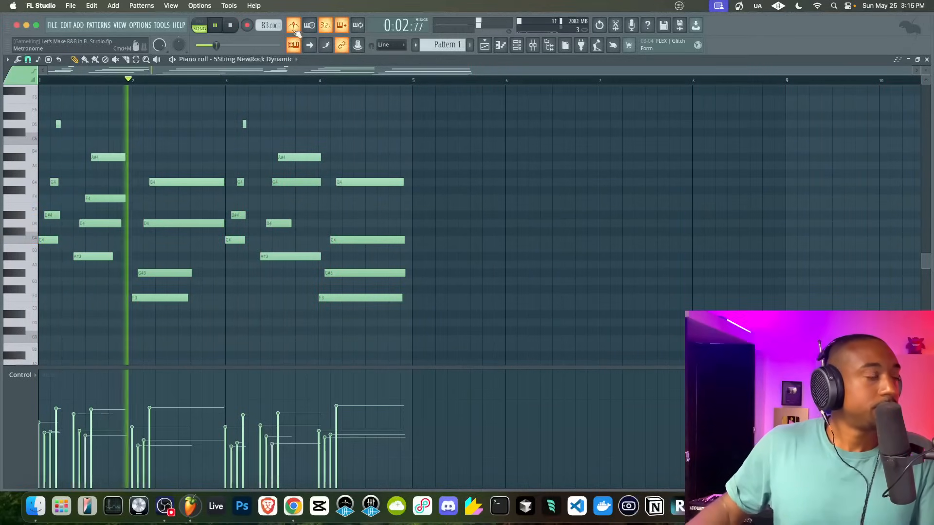
Step: Play back the recorded chords and lower the D4 note in bar 2 to C4
{"action": "key", "text": "space"}
{"action": "left_click_drag", "start_coordinate": [63, 113], "coordinate": [101, 130]}
{"action": "right_click", "coordinate": [149, 132]}
{"action": "key", "text": "space"}
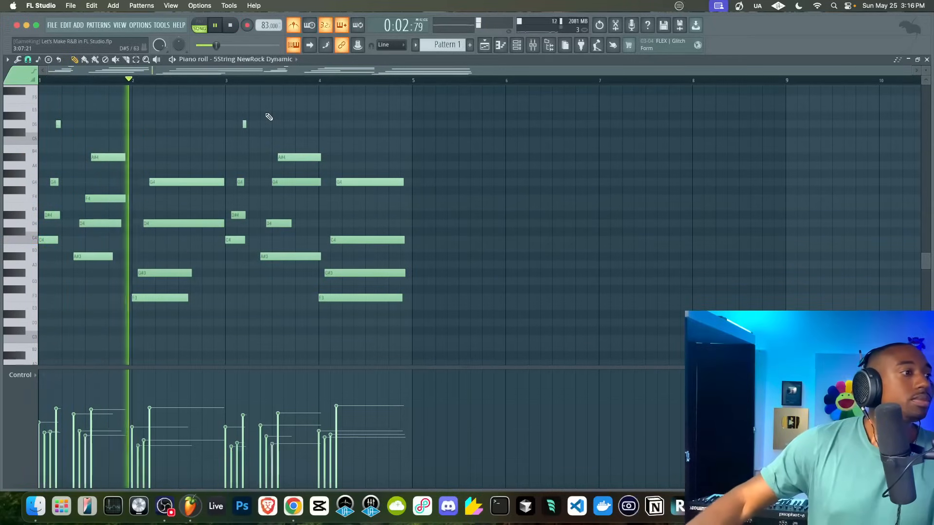
{"action": "key", "text": "space"}
{"action": "left_click", "coordinate": [175, 184]}
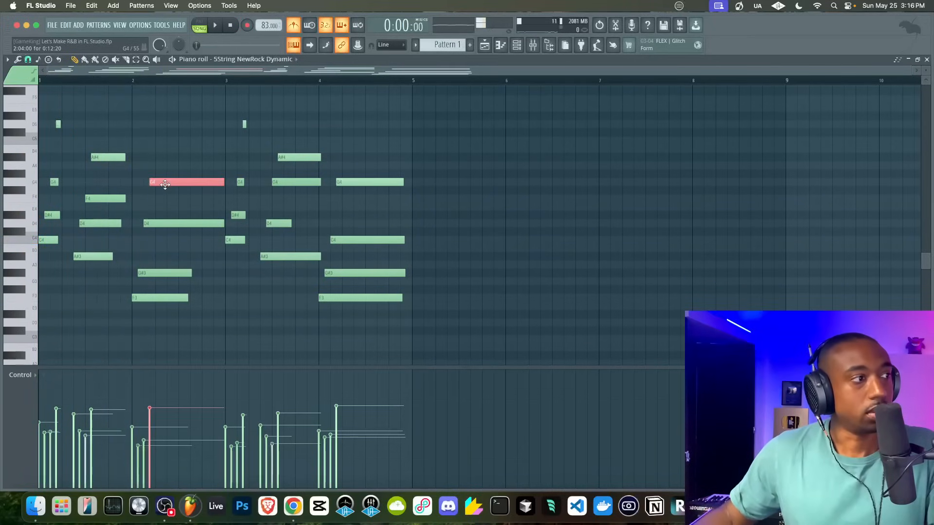
{"action": "left_click", "coordinate": [161, 224]}
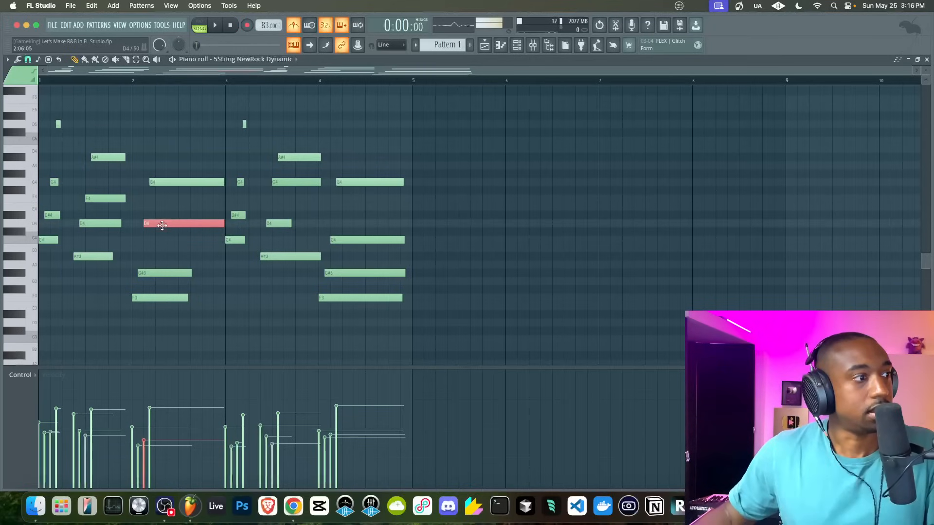
{"action": "left_click_drag", "start_coordinate": [162, 225], "coordinate": [161, 241]}
Step: Listen to the progression again and lower the long G4 note in bar 3 to F4
{"action": "key", "text": "space"}
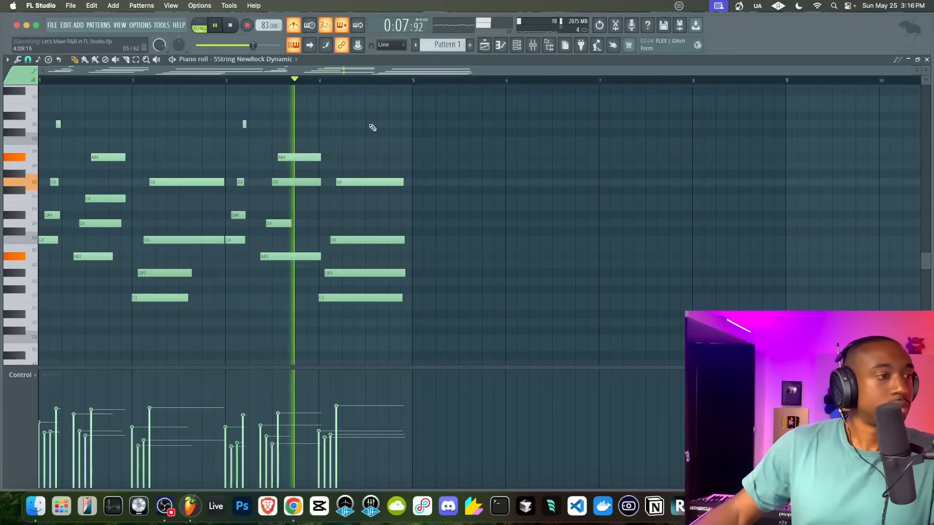
{"action": "key", "text": "space"}
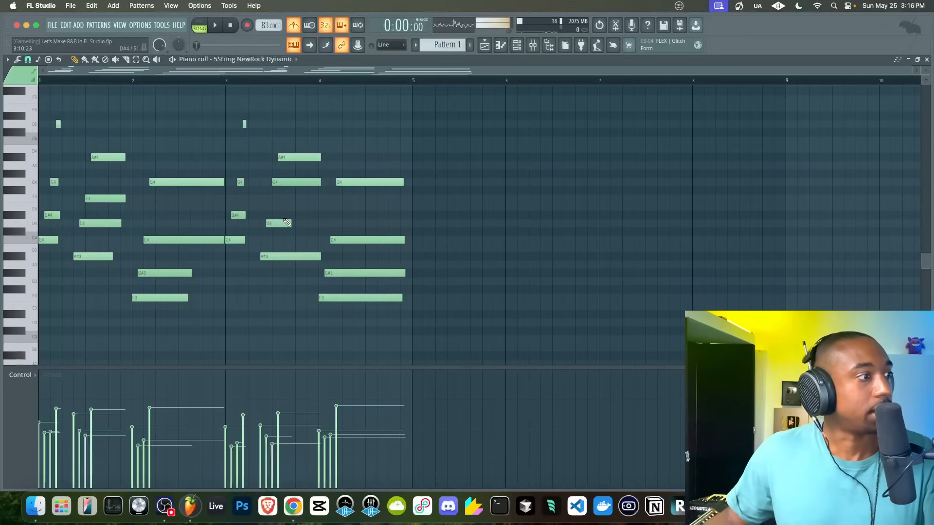
{"action": "left_click_drag", "start_coordinate": [290, 182], "coordinate": [291, 199]}
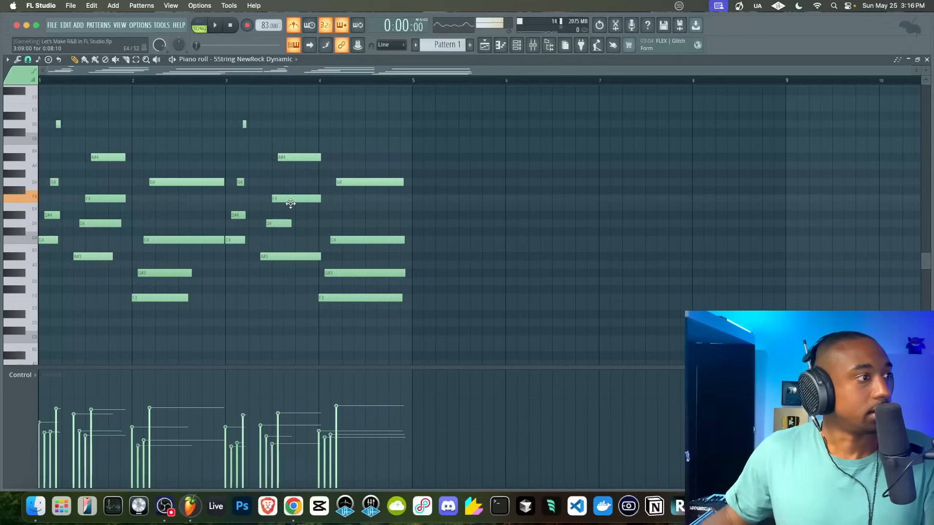
Step: Play back the corrected progression and check its levels in the mixer
{"action": "key", "text": "space"}
{"action": "key", "text": "F9"}
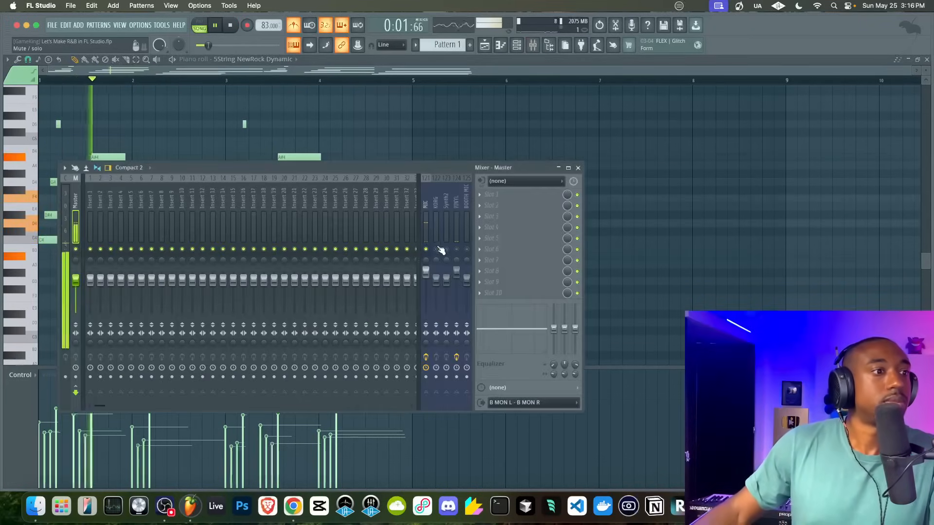
{"action": "key", "text": "F9"}
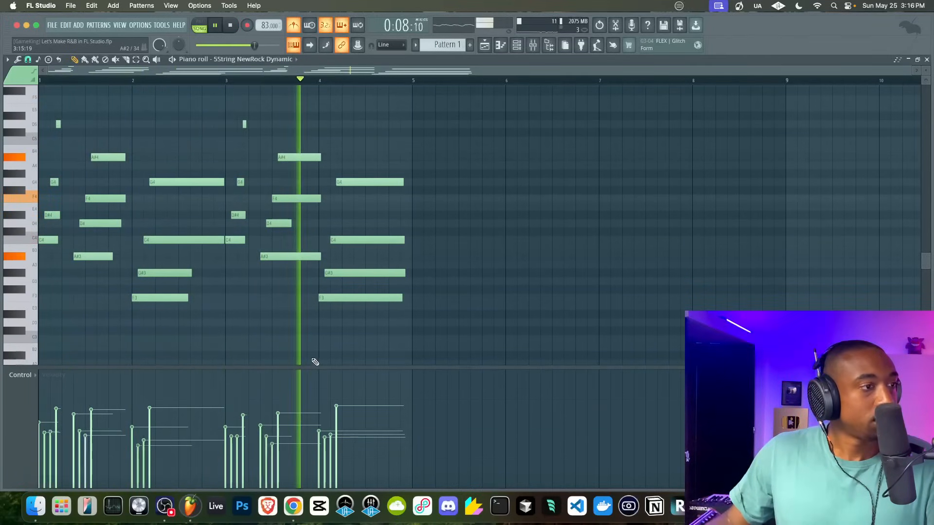
{"action": "left_click", "coordinate": [534, 46]}
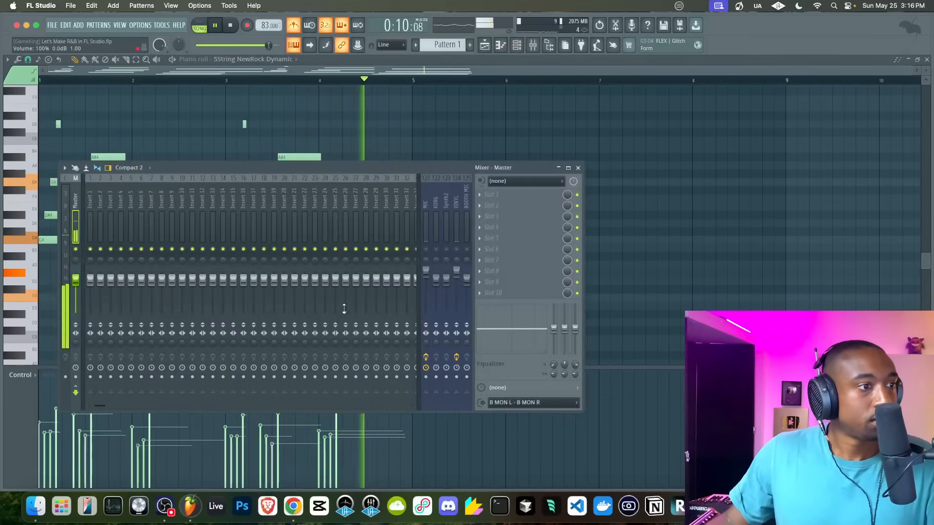
{"action": "key", "text": "F9"}
{"action": "key", "text": "space"}
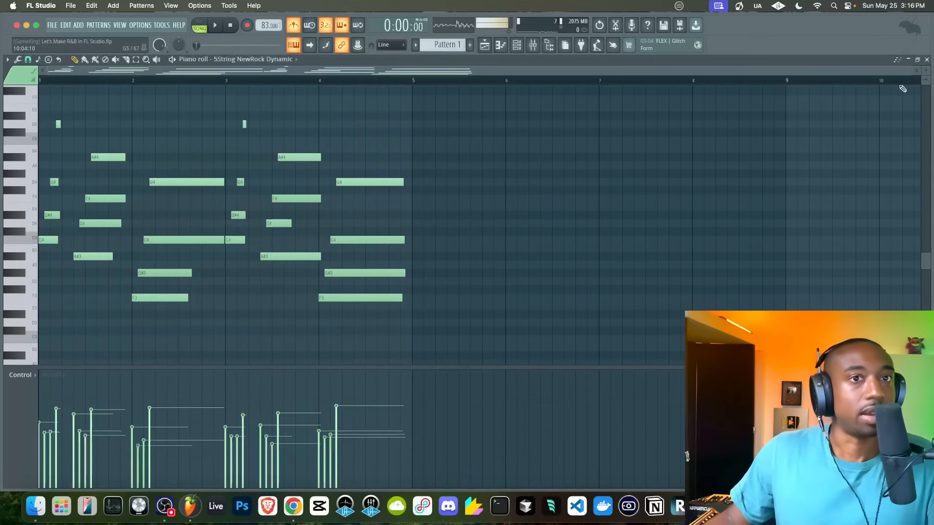
Step: Close the piano roll, open the second bass channel's FLEX plugin and raise its Chorus macro to about halfway during playback
{"action": "left_click", "coordinate": [927, 60]}
{"action": "left_click", "coordinate": [517, 45]}
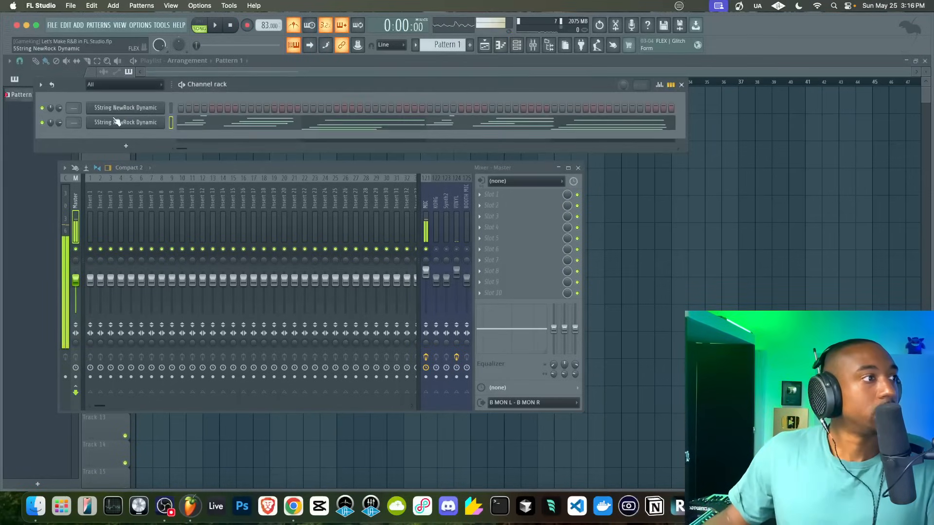
{"action": "left_click", "coordinate": [114, 119]}
{"action": "left_click", "coordinate": [115, 121]}
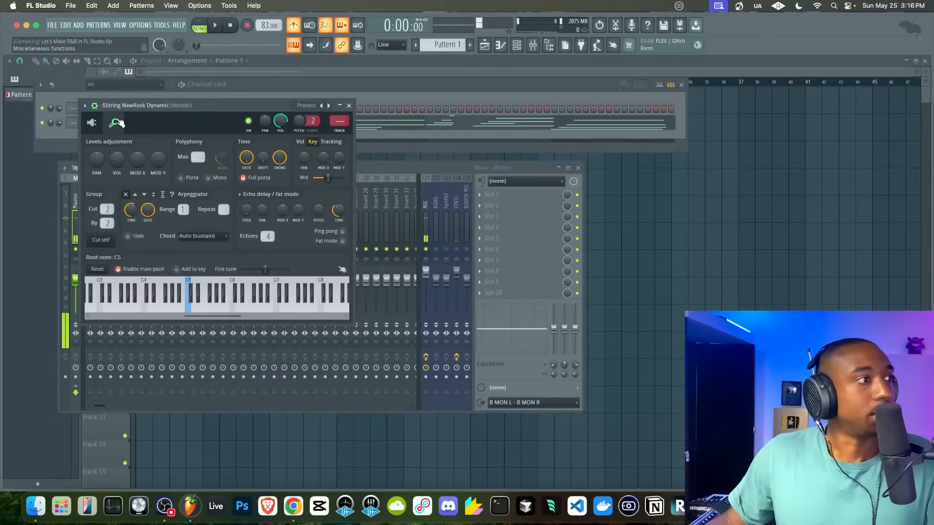
{"action": "left_click", "coordinate": [94, 123]}
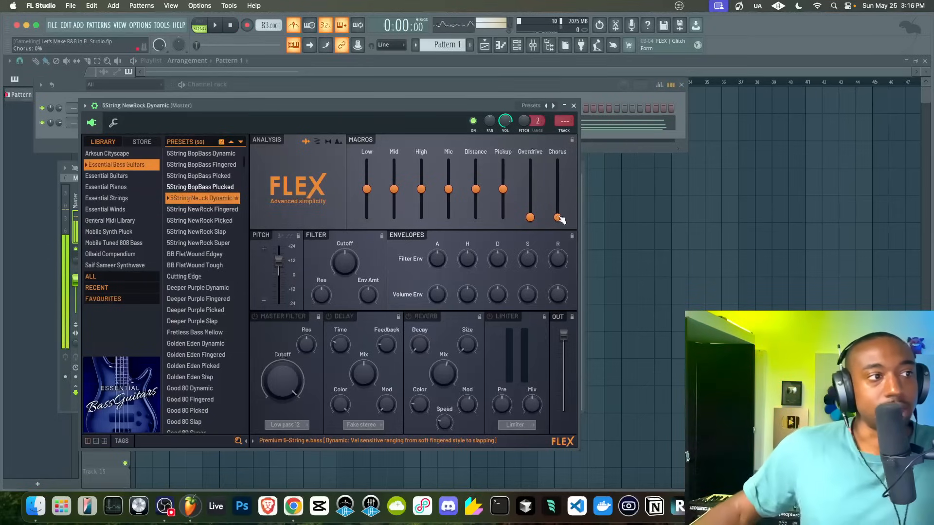
{"action": "key", "text": "space"}
{"action": "left_click_drag", "start_coordinate": [558, 217], "coordinate": [557, 189]}
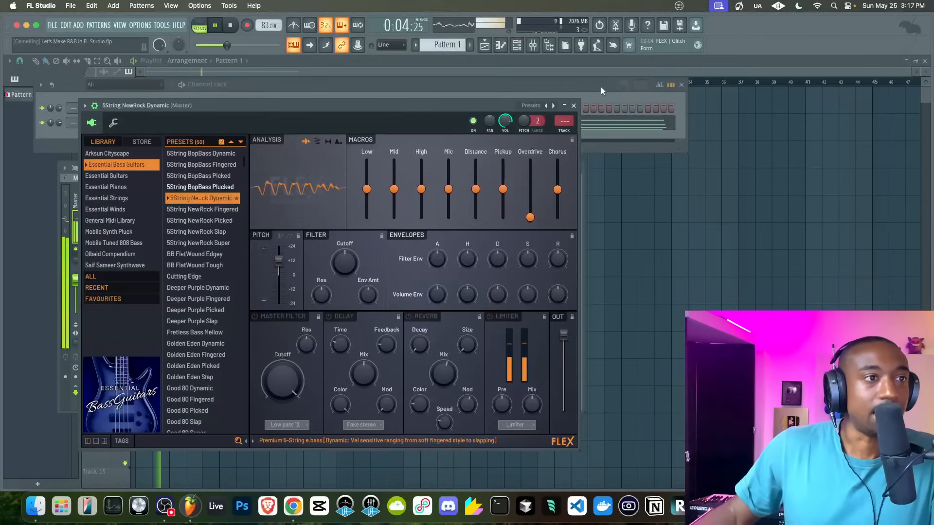
Step: Try the bass channel's FLEX Overdrive macro at 36% during playback and return it to zero
{"action": "left_click", "coordinate": [575, 106]}
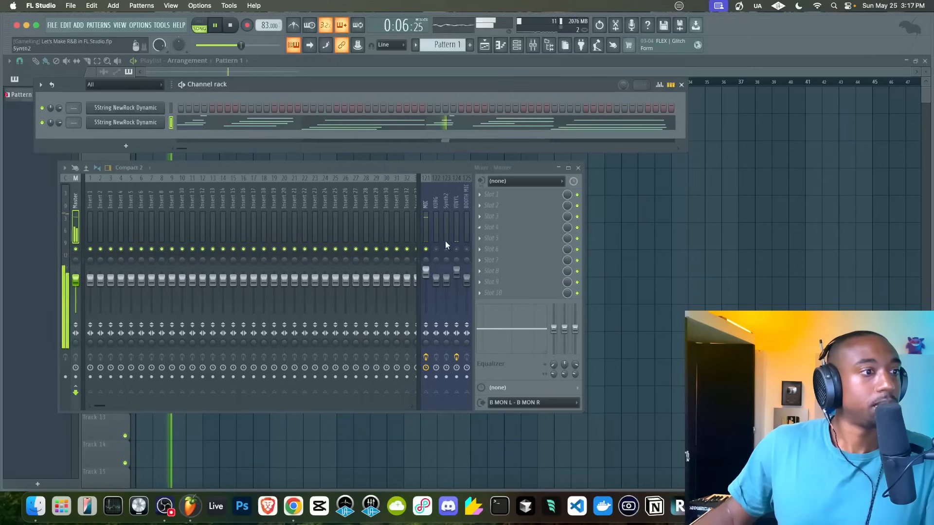
{"action": "left_click", "coordinate": [132, 109]}
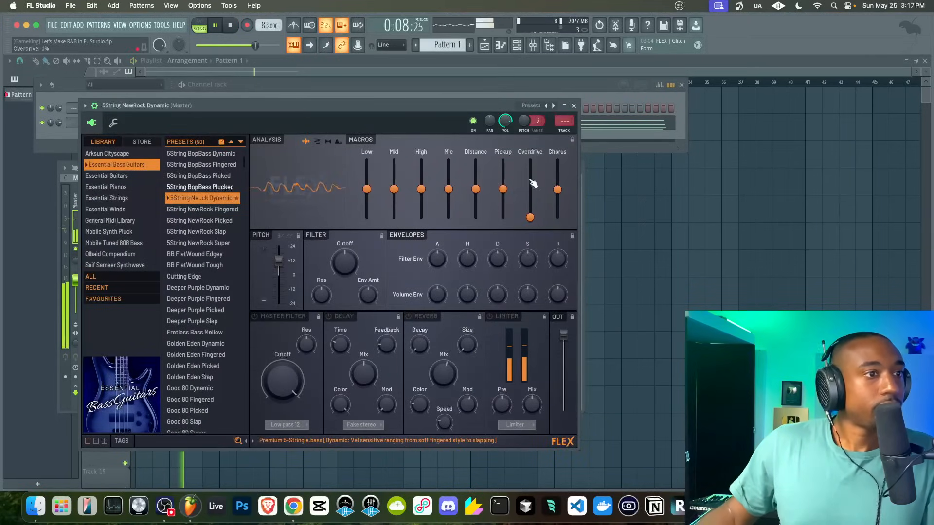
{"action": "left_click_drag", "start_coordinate": [530, 217], "coordinate": [534, 198]}
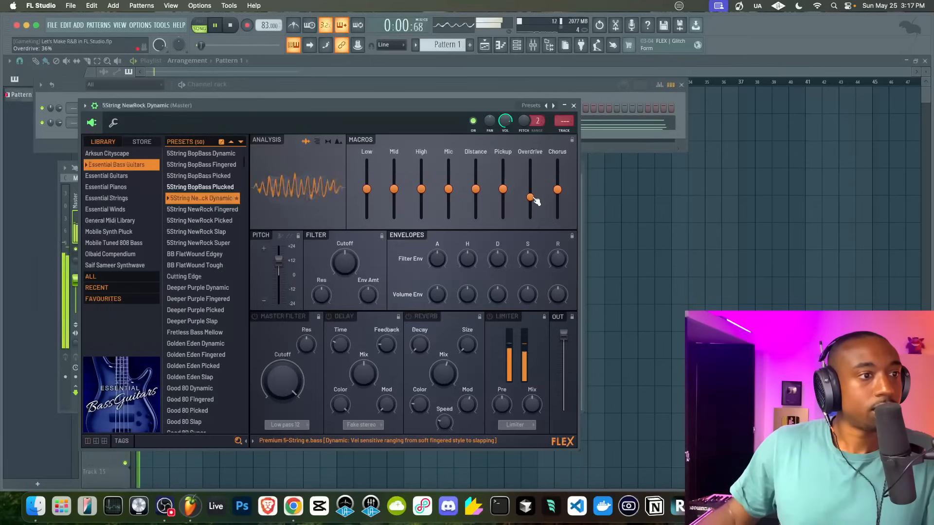
{"action": "left_click_drag", "start_coordinate": [535, 201], "coordinate": [532, 218]}
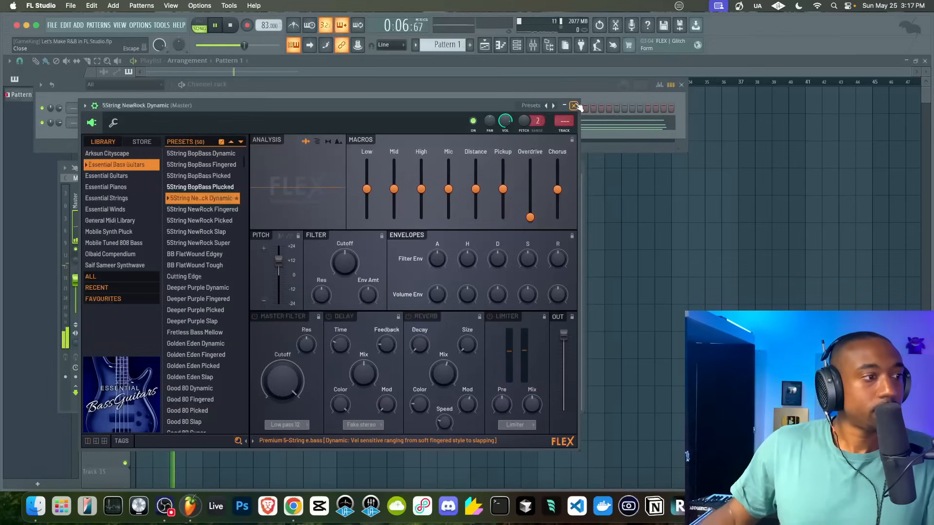
Step: Set the second bass channel's FLEX Chorus macro to 34%, stop playback and close the plugin window
{"action": "left_click_drag", "start_coordinate": [566, 166], "coordinate": [567, 170]}
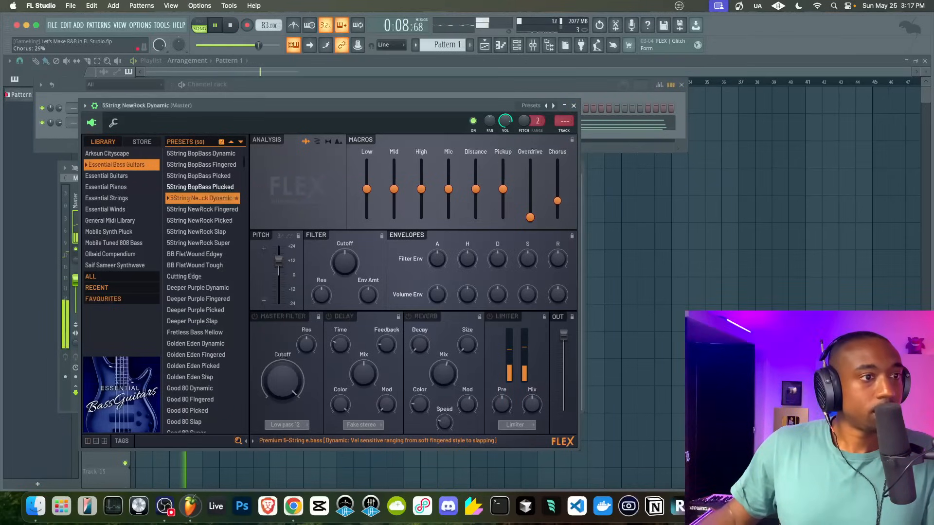
{"action": "left_click", "coordinate": [573, 105]}
{"action": "key", "text": "space"}
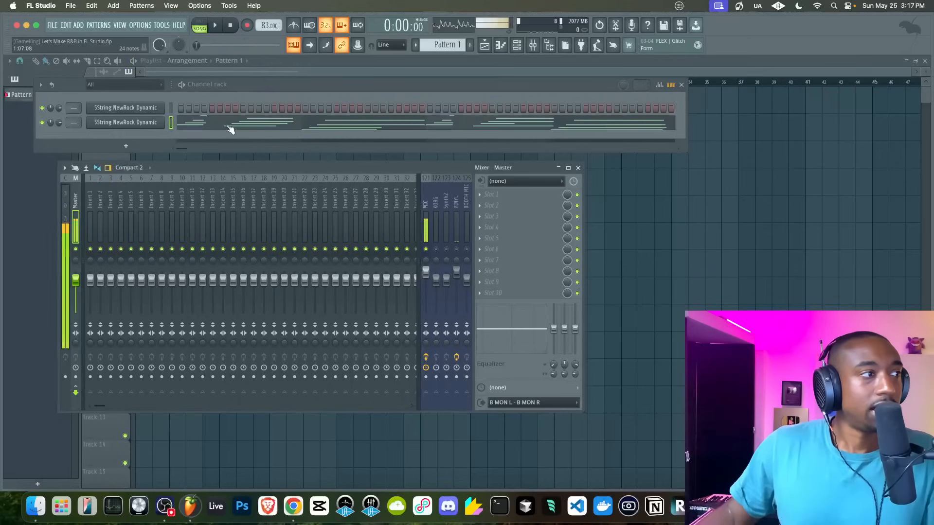
{"action": "left_click", "coordinate": [150, 124]}
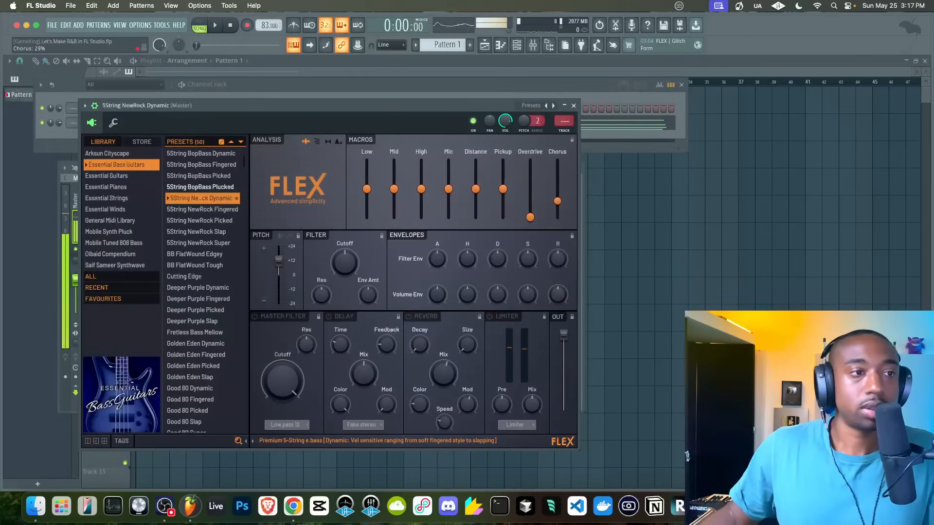
{"action": "left_click_drag", "start_coordinate": [558, 201], "coordinate": [557, 198]}
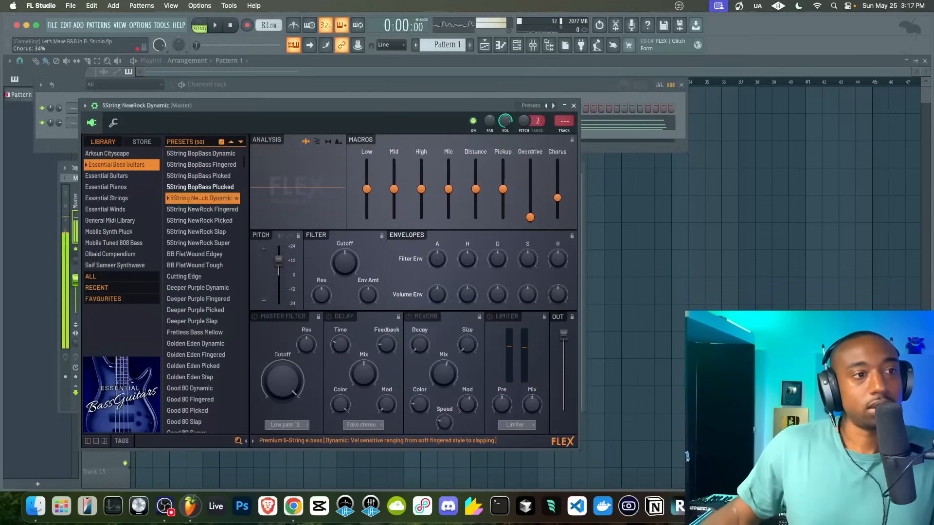
{"action": "left_click", "coordinate": [573, 105]}
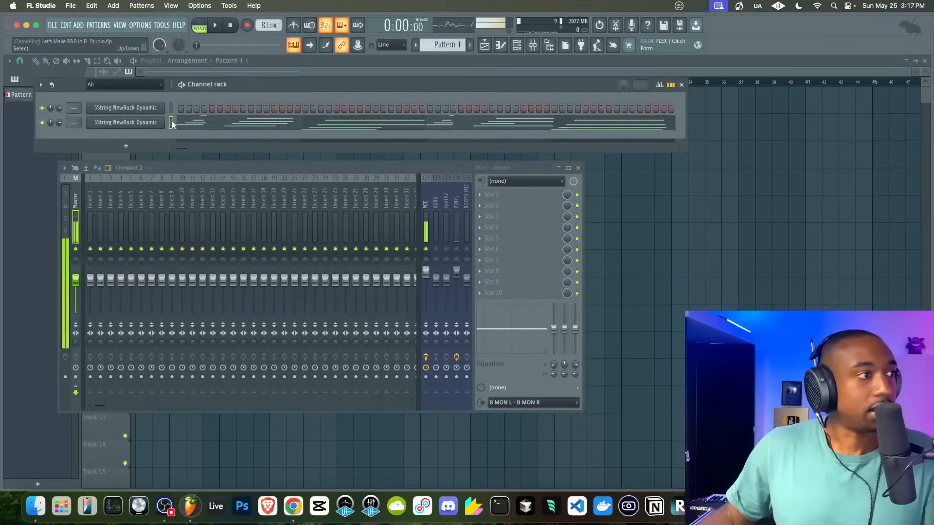
Step: Route the second bass channel to mixer track 1 and return to the playlist
{"action": "key", "text": "ctrl+l"}
{"action": "key", "text": "space"}
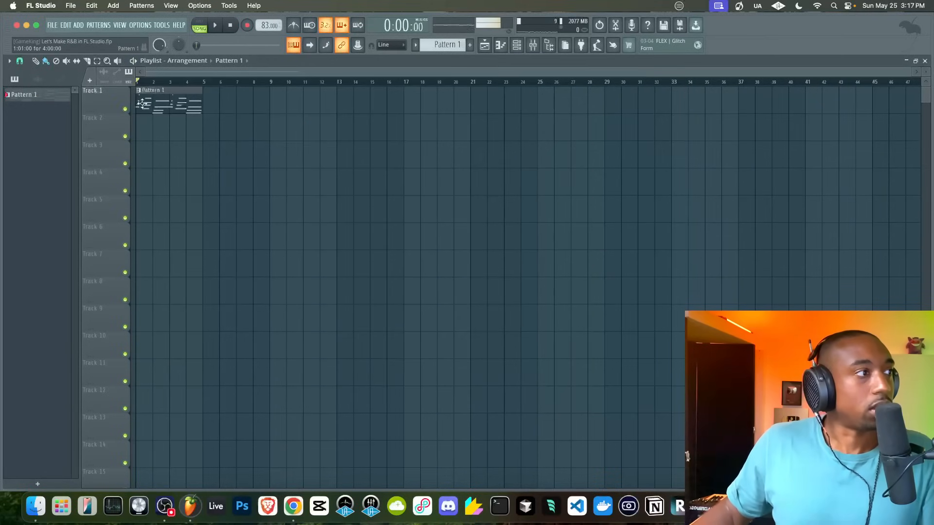
Step: Name playlist track 2 "harmony" and move the Pattern 1 clip onto it at bar 1
{"action": "double_click", "coordinate": [105, 123]}
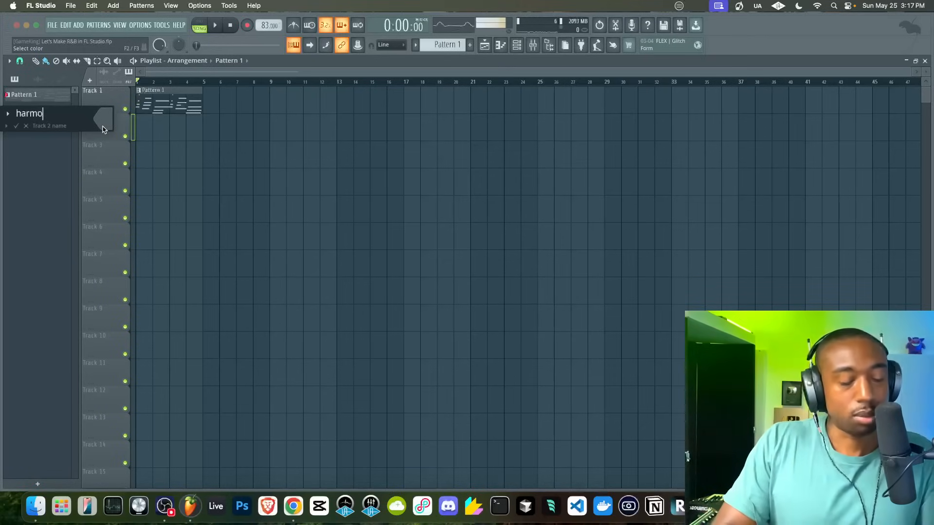
{"action": "type", "text": "harmony"}
{"action": "key", "text": "Return"}
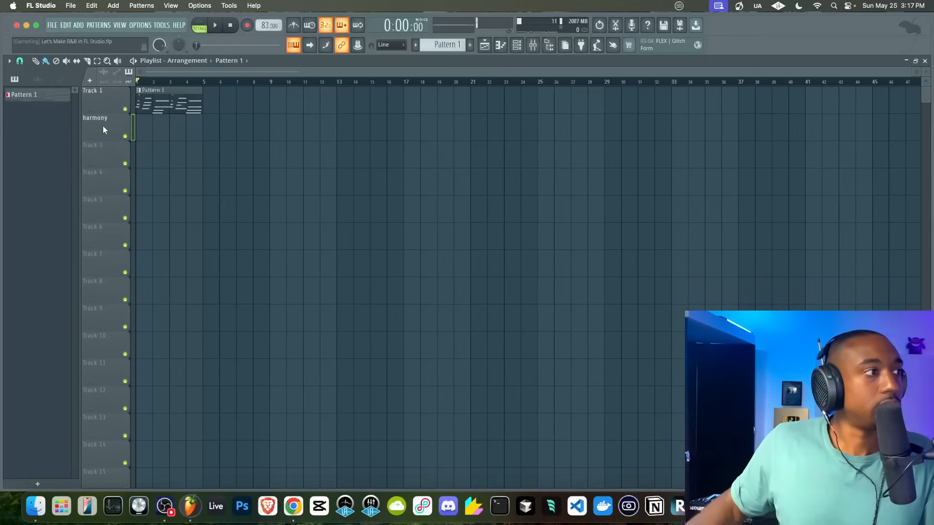
{"action": "left_click_drag", "start_coordinate": [150, 111], "coordinate": [150, 138]}
Step: Name playlist track 1 "topline", track 3 "contrast" and track 4 "rhythm"
{"action": "double_click", "coordinate": [113, 100]}
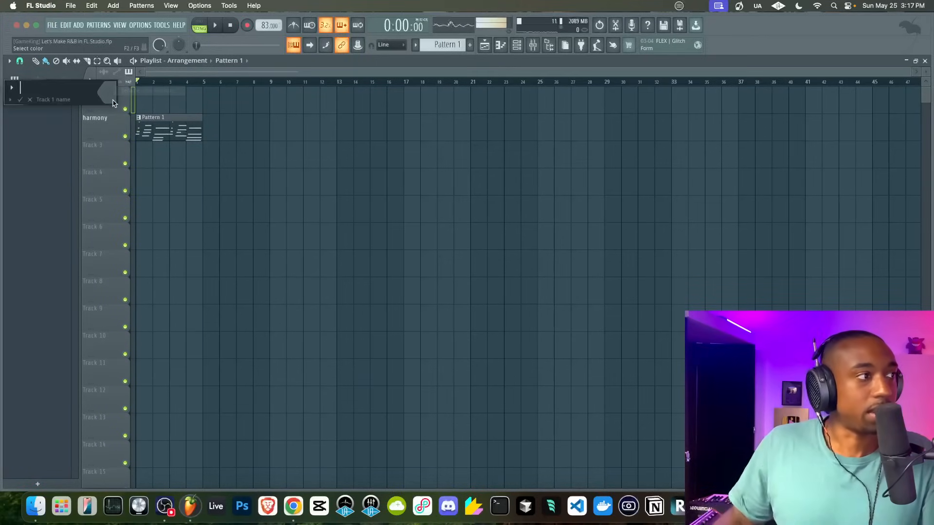
{"action": "type", "text": "topline"}
{"action": "key", "text": "Return"}
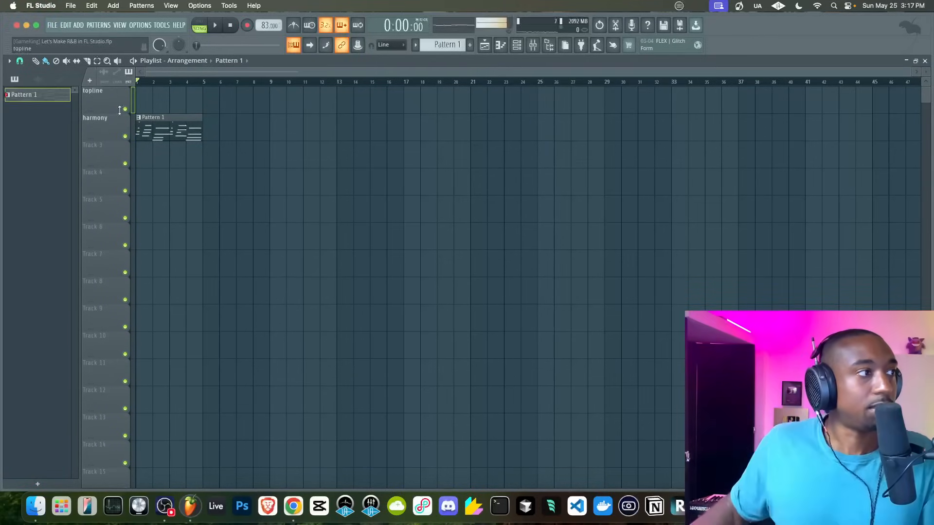
{"action": "double_click", "coordinate": [106, 155]}
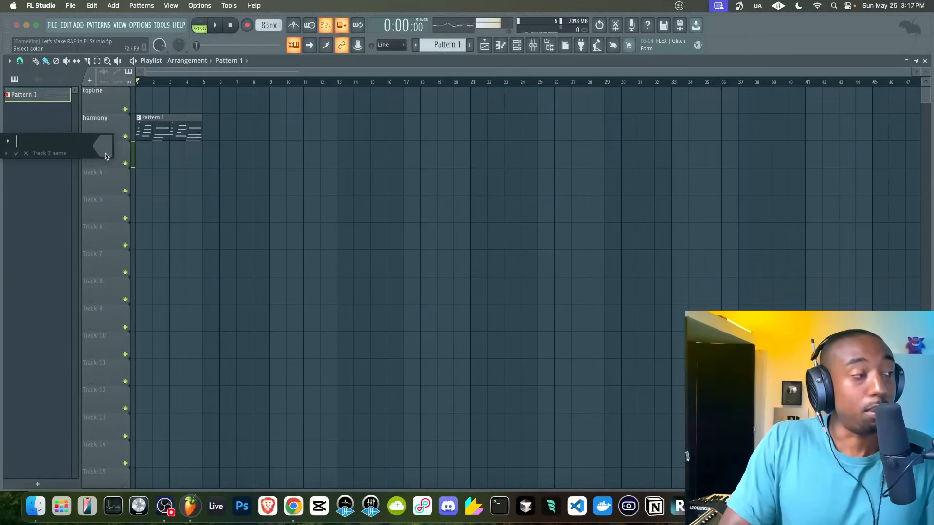
{"action": "type", "text": "contrast"}
{"action": "key", "text": "Return"}
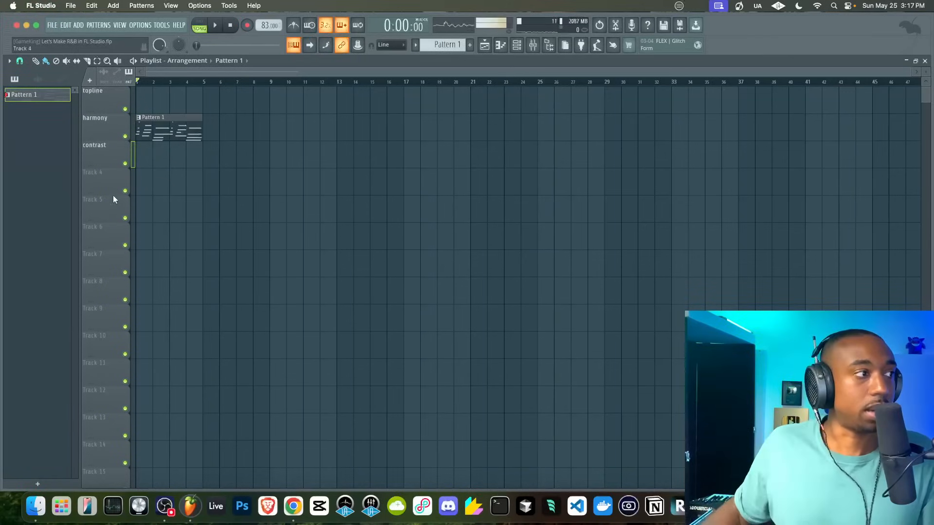
{"action": "right_click", "coordinate": [104, 168]}
{"action": "left_click", "coordinate": [105, 179]}
{"action": "type", "text": "rhythm"}
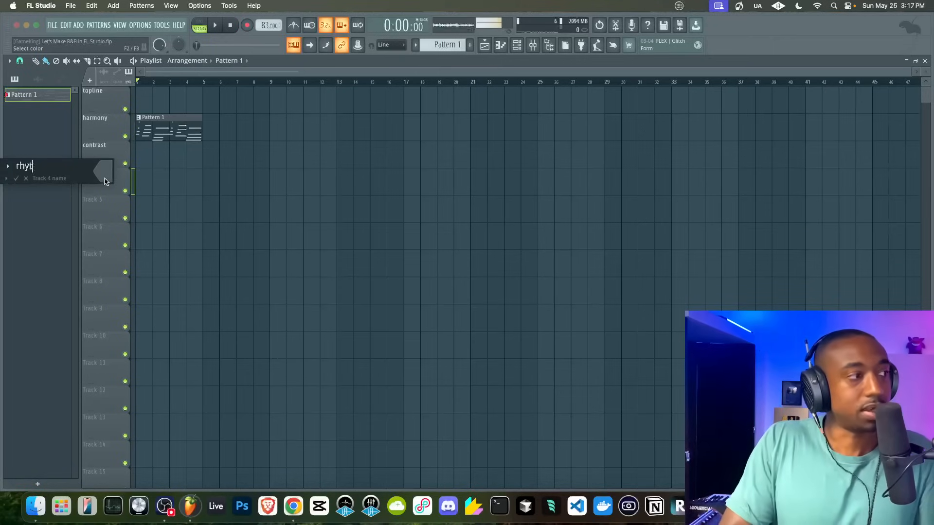
{"action": "key", "text": "Return"}
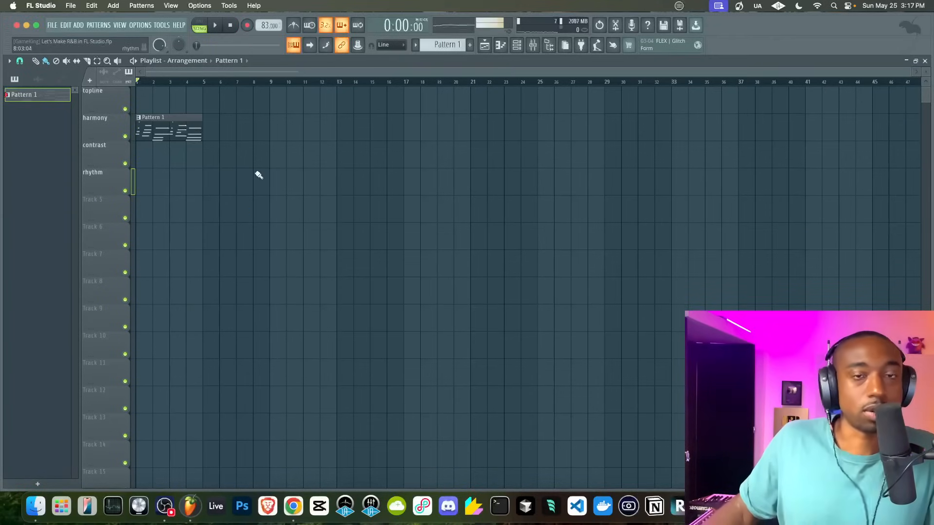
Step: Duplicate the Pattern 1 clip on the harmony track so it also fills bars 5 to 8, and clear the selection
{"action": "left_click_drag", "start_coordinate": [256, 194], "coordinate": [175, 117]}
{"action": "key", "text": "ctrl+b"}
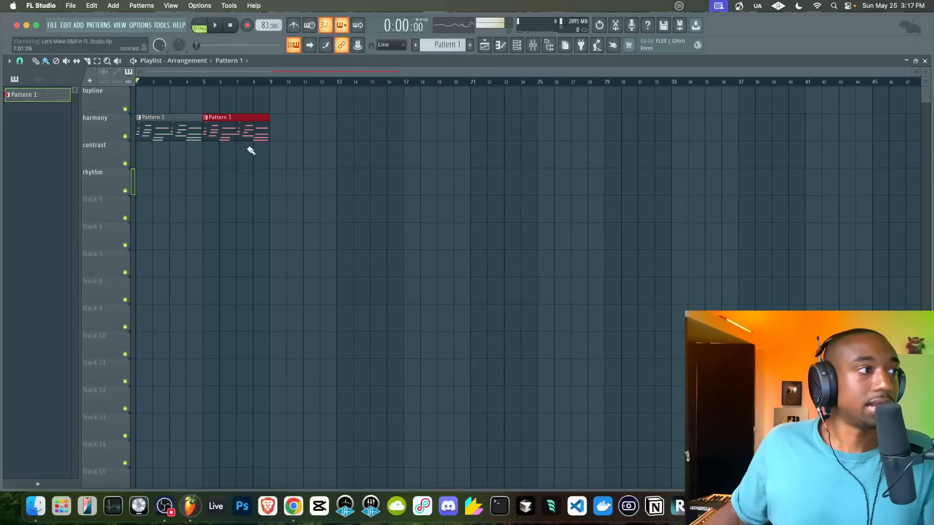
{"action": "key", "text": "ctrl+a"}
{"action": "left_click_drag", "start_coordinate": [242, 133], "coordinate": [186, 129]}
{"action": "left_click", "coordinate": [212, 179], "text": "super"}
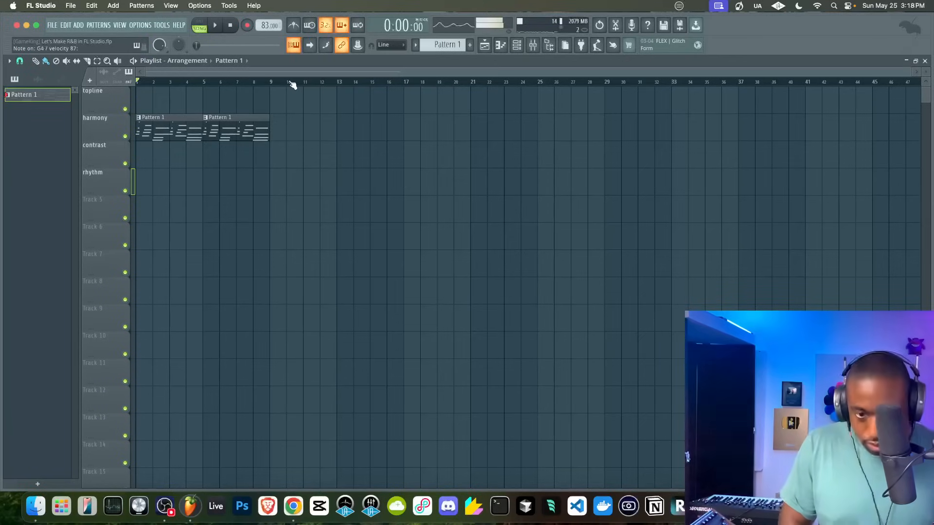
Step: Play the arrangement and switch to the empty Pattern 2 in the channel rack
{"action": "key", "text": "space"}
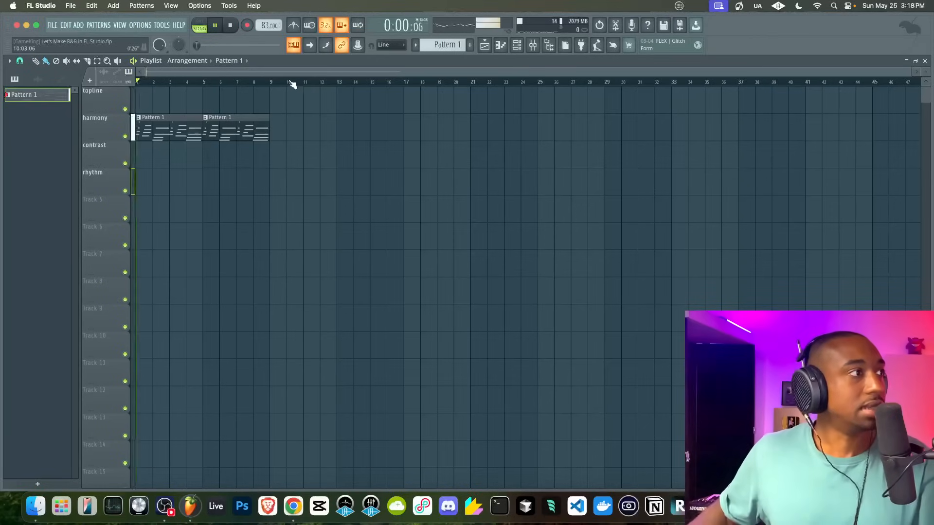
{"action": "left_click", "coordinate": [524, 48]}
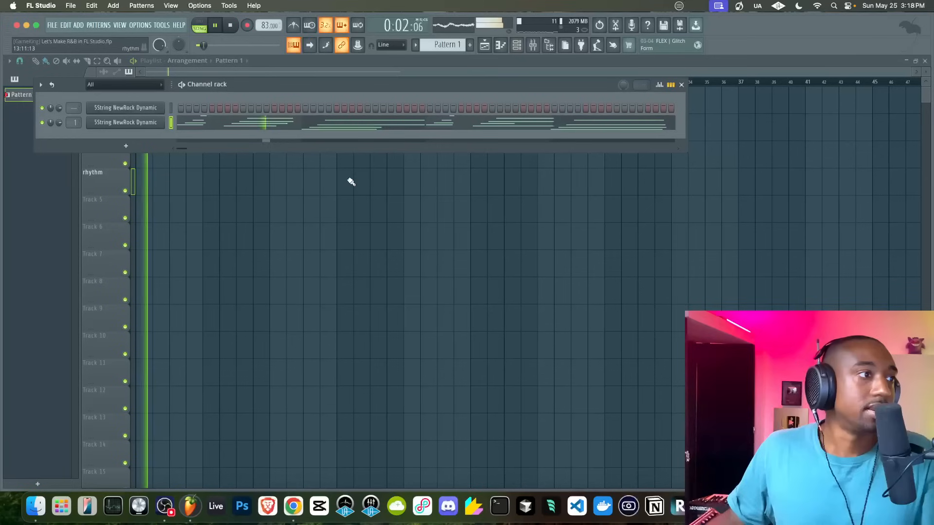
{"action": "left_click_drag", "start_coordinate": [442, 45], "coordinate": [442, 40]}
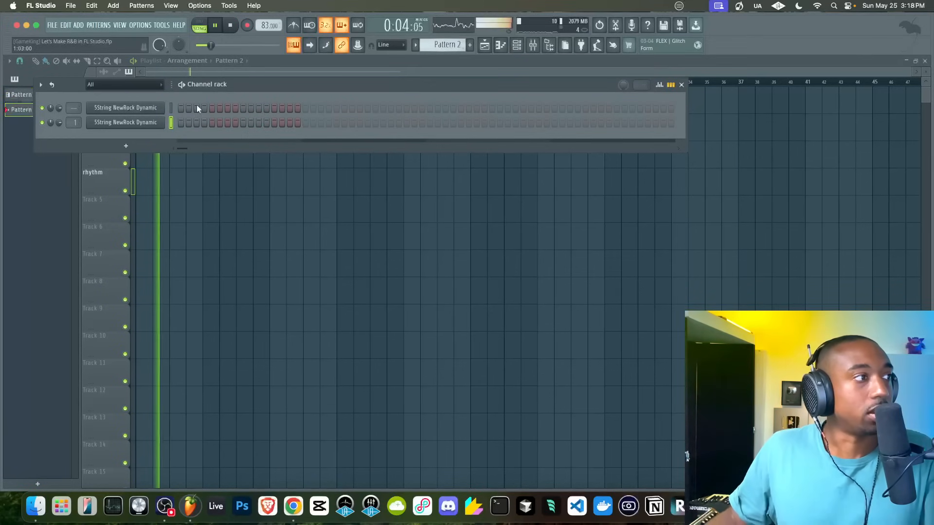
Step: Set the first bass channel's FLEX pitch to 0 cents and route the channel to mixer track 2
{"action": "left_click", "coordinate": [126, 109]}
{"action": "left_click", "coordinate": [126, 108]}
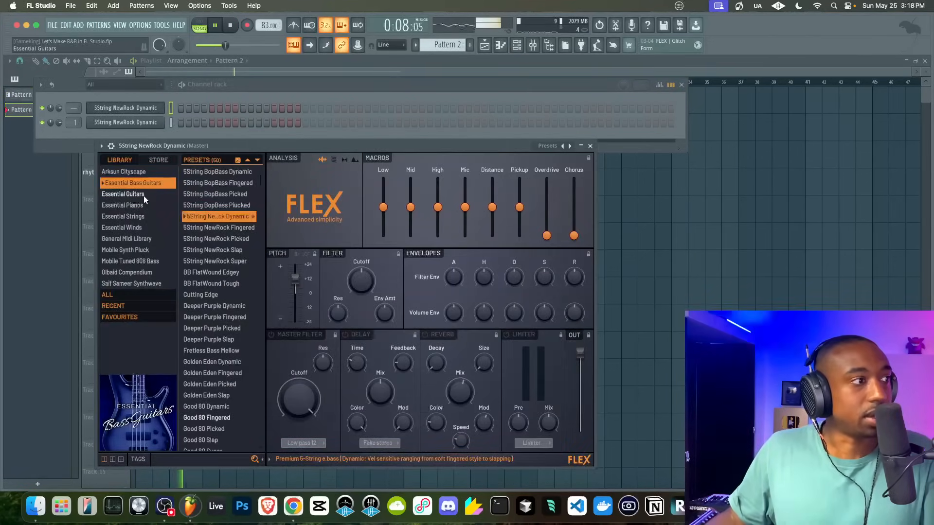
{"action": "scroll", "coordinate": [212, 214], "scroll_direction": "down", "scroll_amount": 1}
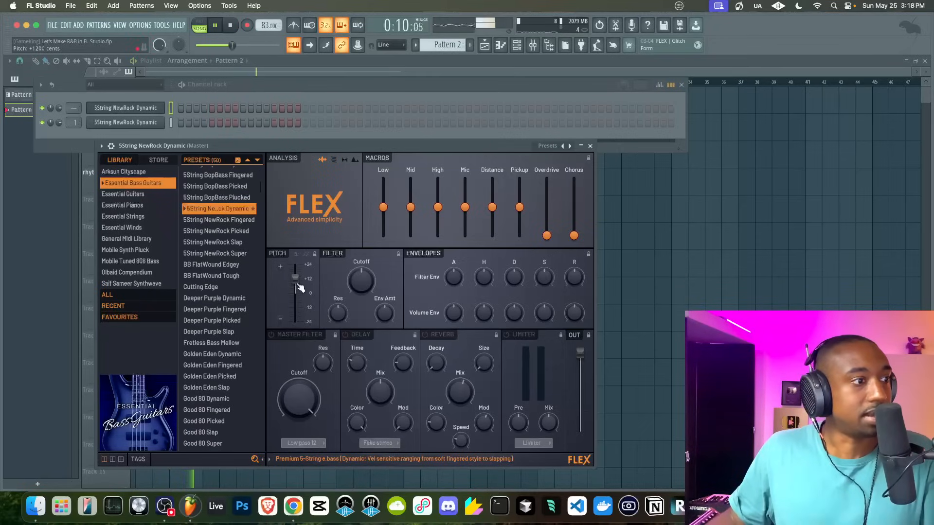
{"action": "left_click_drag", "start_coordinate": [296, 292], "coordinate": [296, 293]}
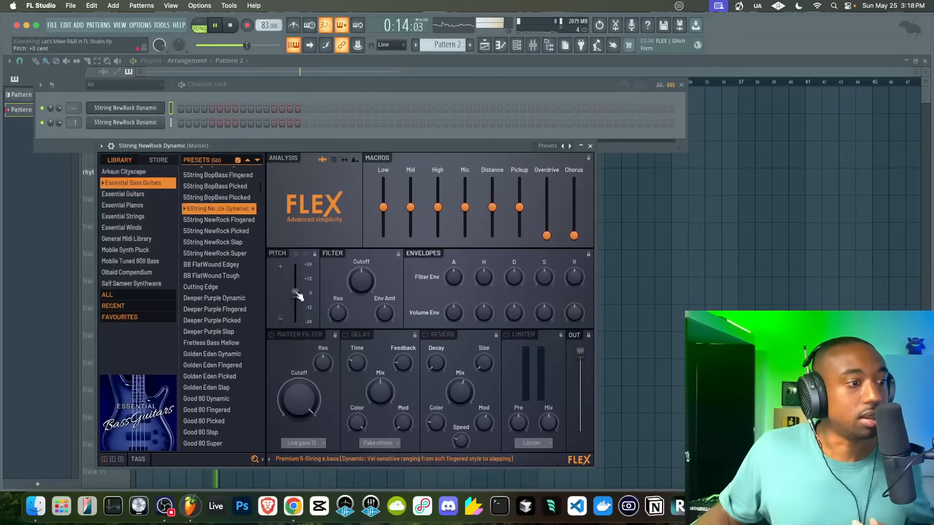
{"action": "left_click", "coordinate": [591, 146]}
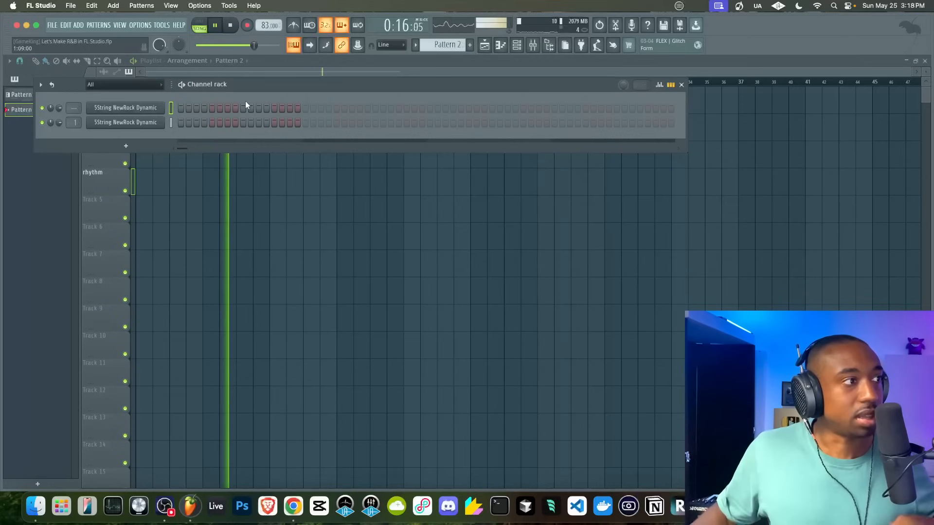
{"action": "key", "text": "super+l"}
{"action": "key", "text": "space"}
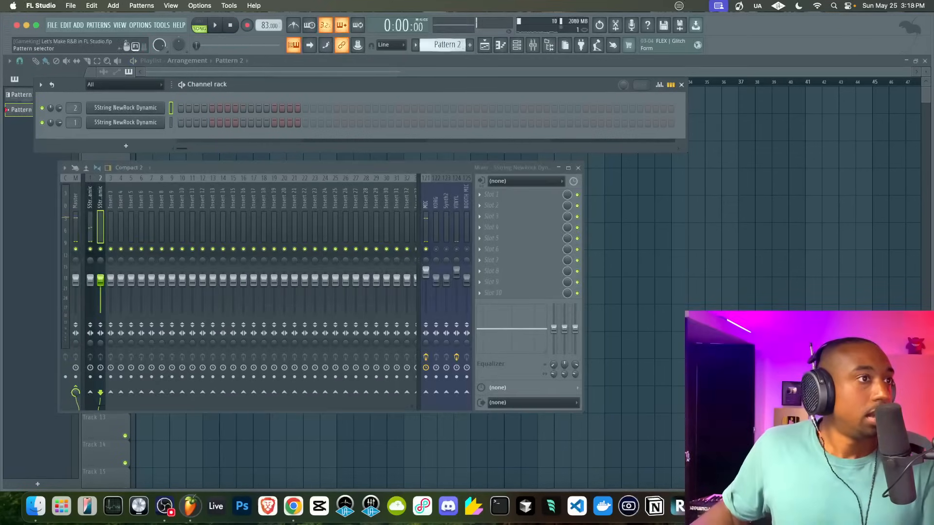
Step: Copy the lowest note of each chord (C4, A#3 and F3, both times) from the second bass channel in Pattern 1
{"action": "scroll", "coordinate": [443, 45], "scroll_direction": "up", "scroll_amount": 1}
{"action": "left_click", "coordinate": [217, 121]}
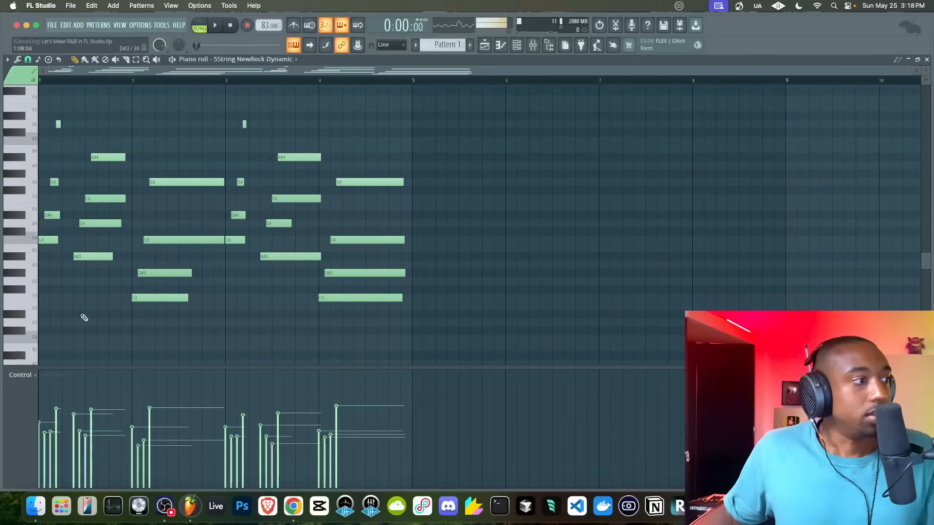
{"action": "left_click", "coordinate": [50, 240]}
{"action": "left_click", "coordinate": [92, 257], "text": "shift"}
{"action": "left_click", "coordinate": [159, 297], "text": "shift"}
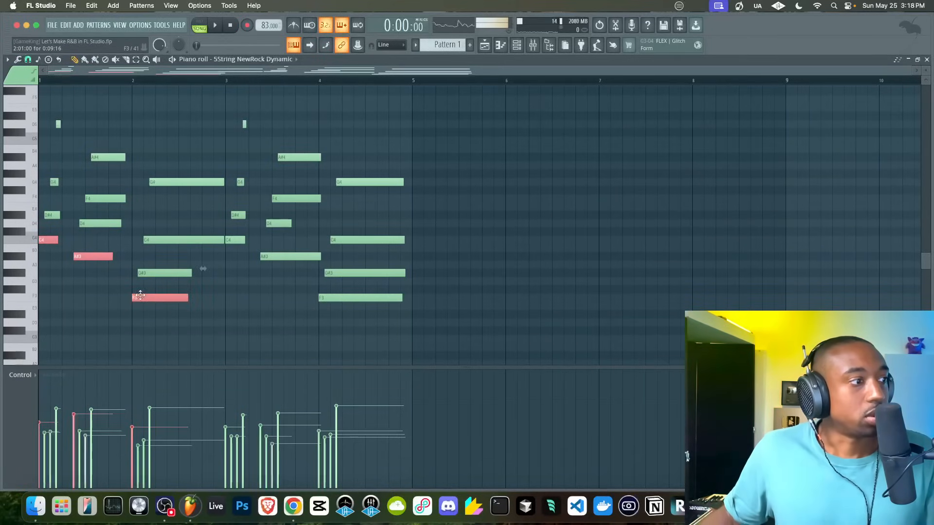
{"action": "left_click", "coordinate": [287, 257], "text": "shift"}
{"action": "left_click", "coordinate": [350, 298]}
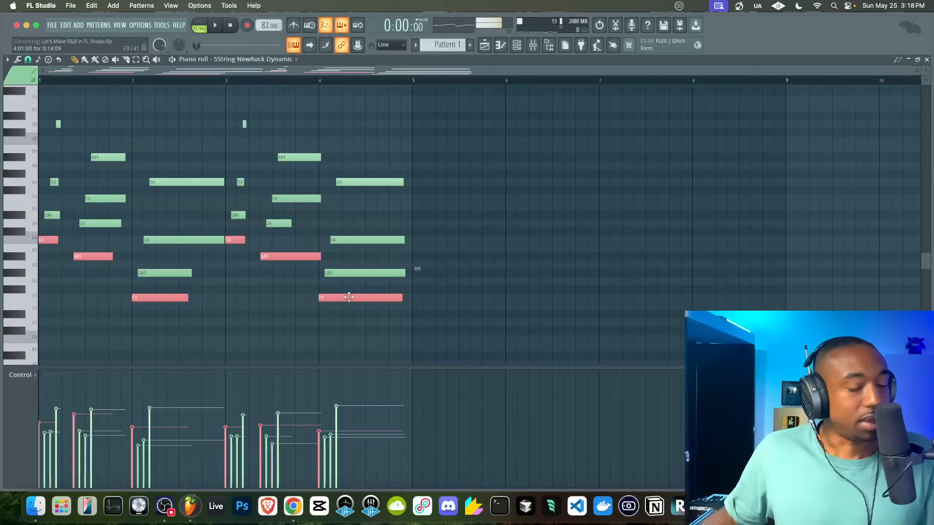
Step: Paste the copied root notes into the first bass channel's piano roll in Pattern 2 and deselect them
{"action": "left_click", "coordinate": [522, 49]}
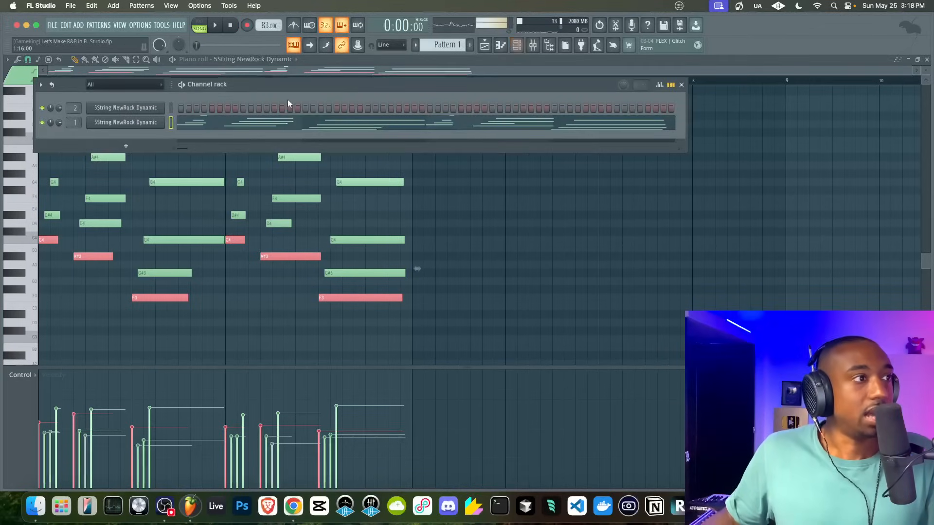
{"action": "scroll", "coordinate": [446, 45], "scroll_direction": "down", "scroll_amount": 1}
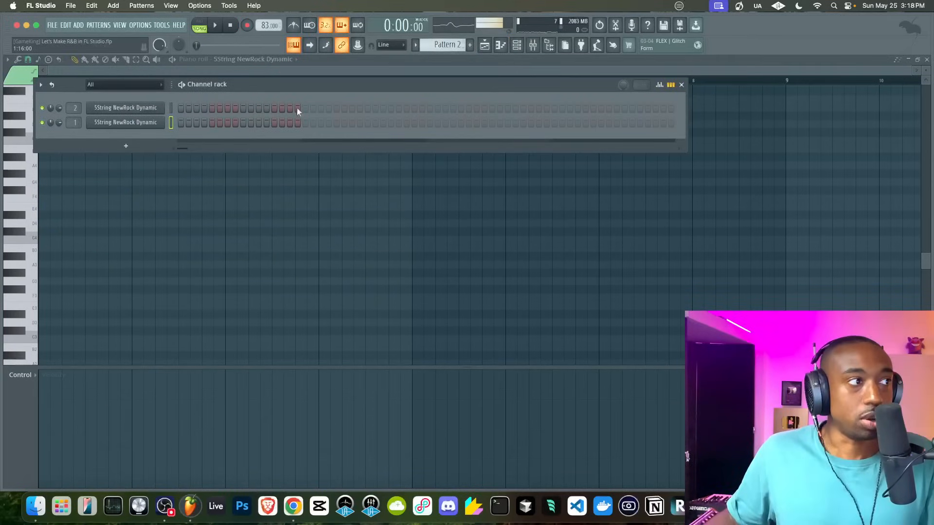
{"action": "right_click", "coordinate": [160, 108]}
{"action": "left_click", "coordinate": [197, 108]}
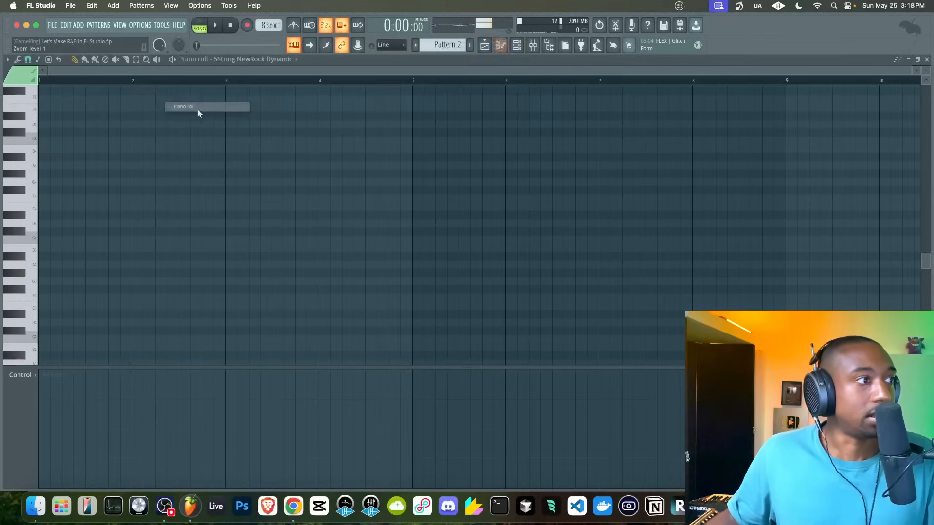
{"action": "key", "text": "ctrl+v"}
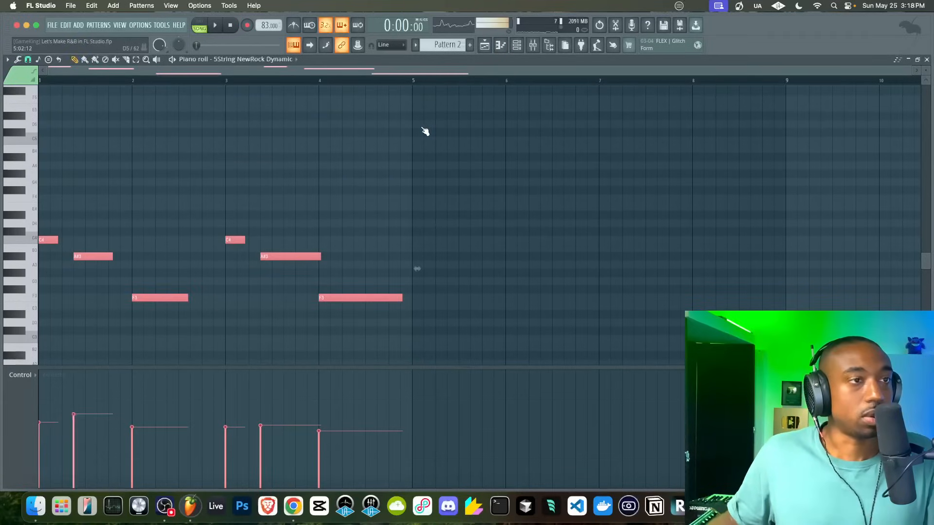
{"action": "key", "text": "ctrl+d"}
{"action": "key", "text": "space"}
Step: Place Pattern 2 clips on the contrast track at bars 1 and 5 and start playback
{"action": "left_click", "coordinate": [485, 46]}
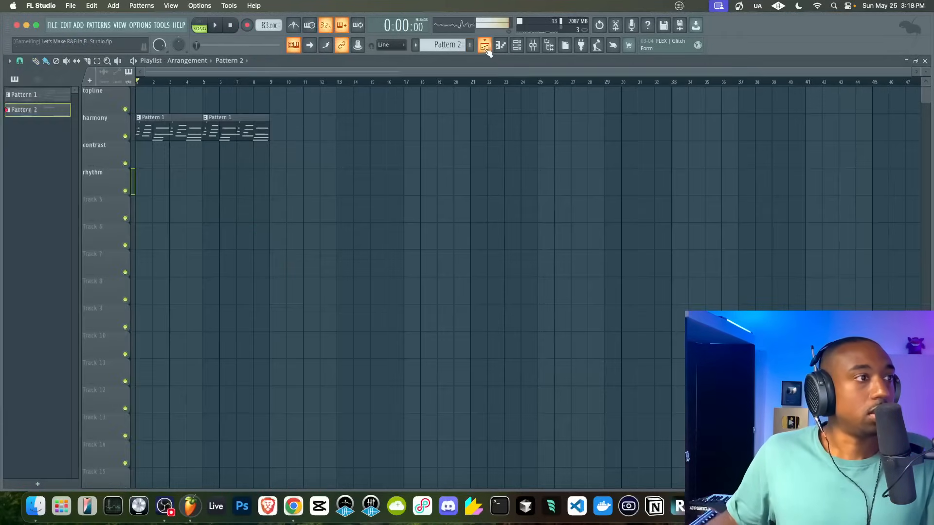
{"action": "left_click", "coordinate": [147, 154]}
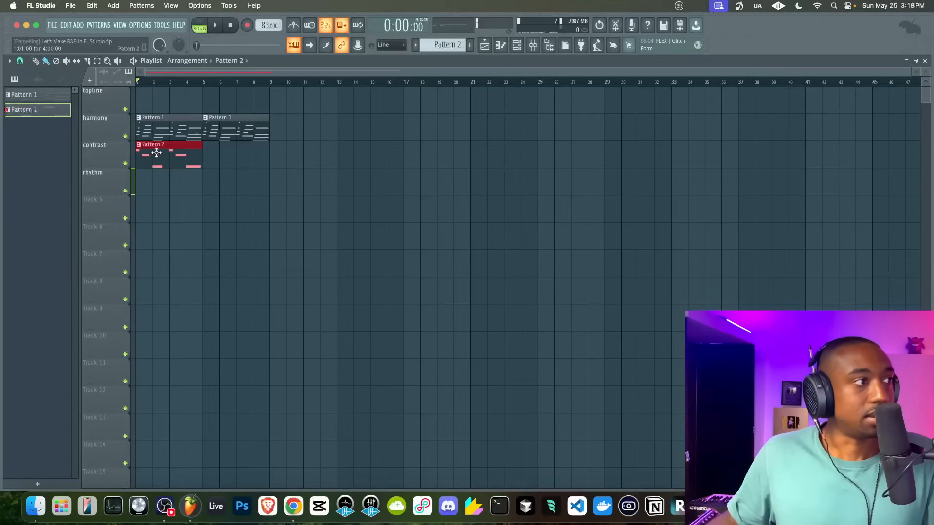
{"action": "key", "text": "space"}
{"action": "left_click", "coordinate": [210, 156]}
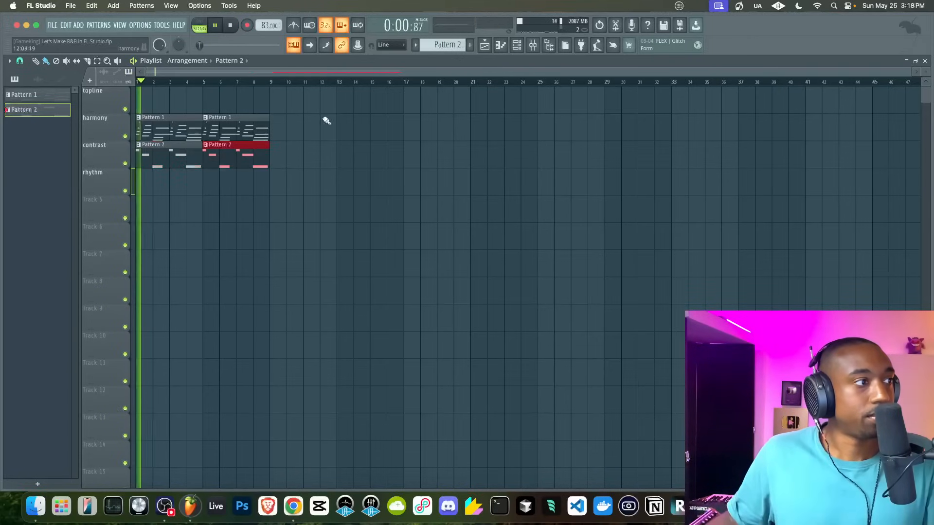
Step: Open the first bass channel's Pattern 2 notes in the piano roll, stop playback and undo the trial velocity edits
{"action": "left_click", "coordinate": [524, 47]}
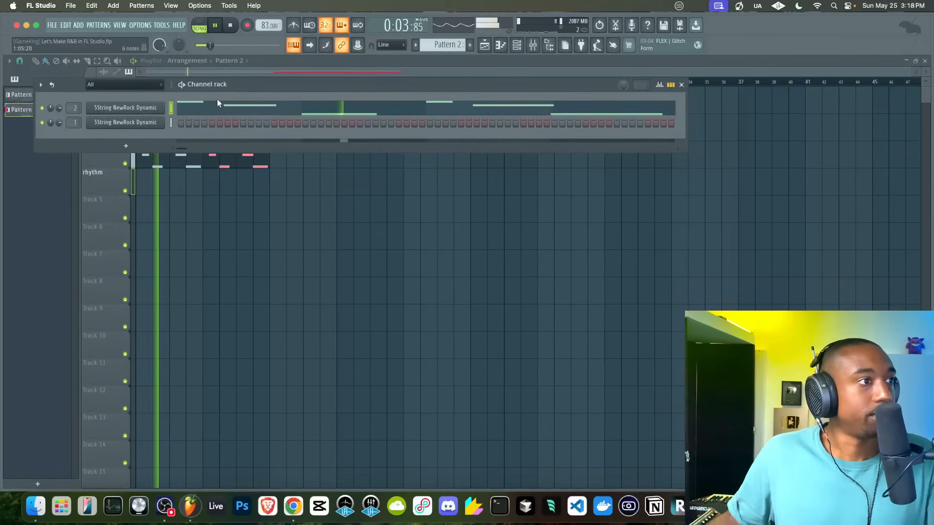
{"action": "left_click", "coordinate": [209, 109]}
{"action": "key", "text": "space"}
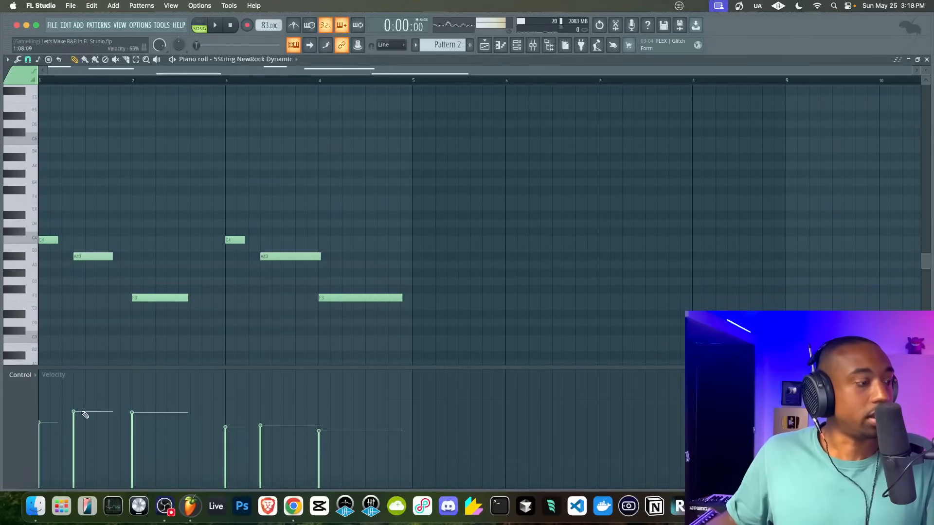
{"action": "key", "text": "super+z"}
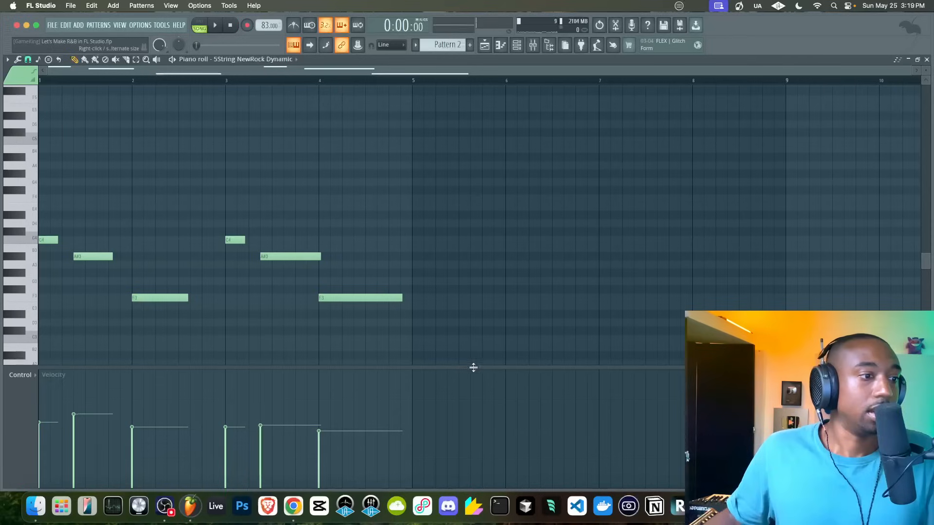
Step: Enlarge the control lane, scale all the bass note velocities with Multiply at 125%, and replay the arrangement from the start
{"action": "left_click_drag", "start_coordinate": [473, 367], "coordinate": [448, 344]}
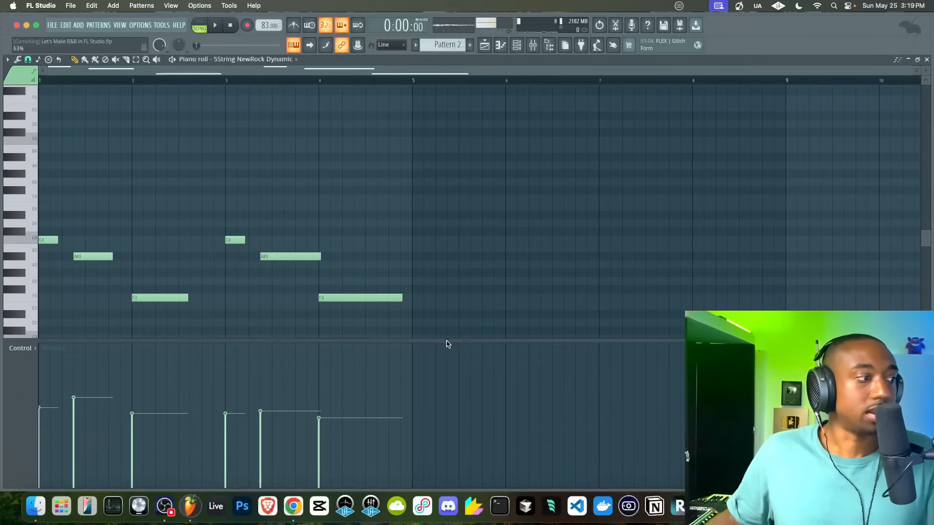
{"action": "left_click", "coordinate": [34, 349]}
{"action": "left_click", "coordinate": [194, 373]}
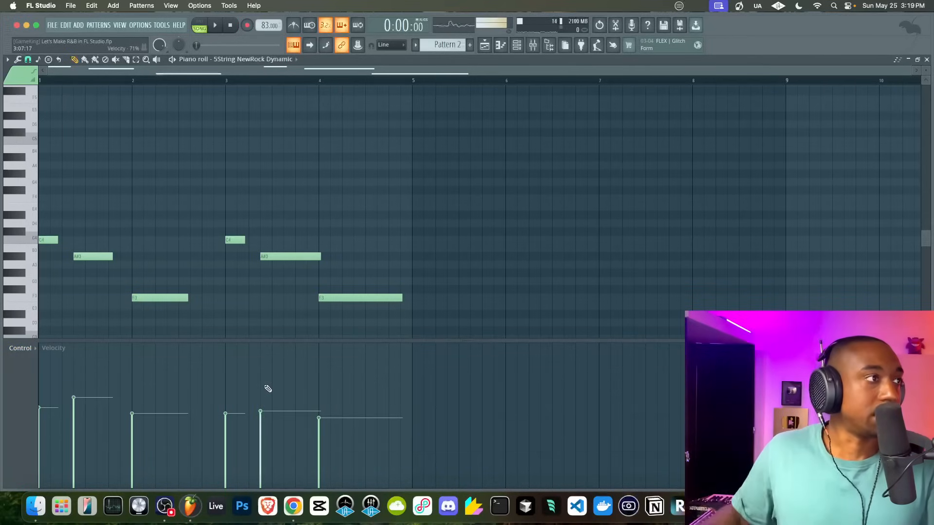
{"action": "key", "text": "alt+x"}
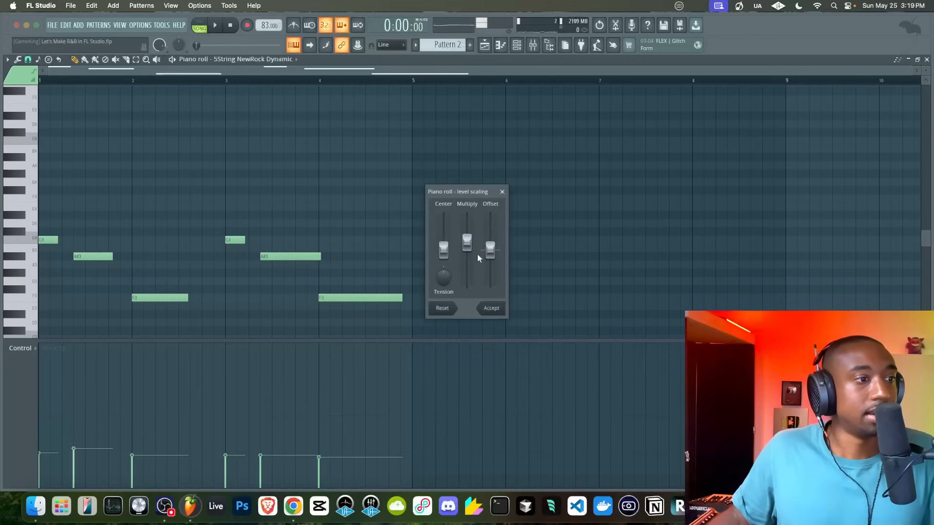
{"action": "left_click_drag", "start_coordinate": [467, 243], "coordinate": [467, 228]}
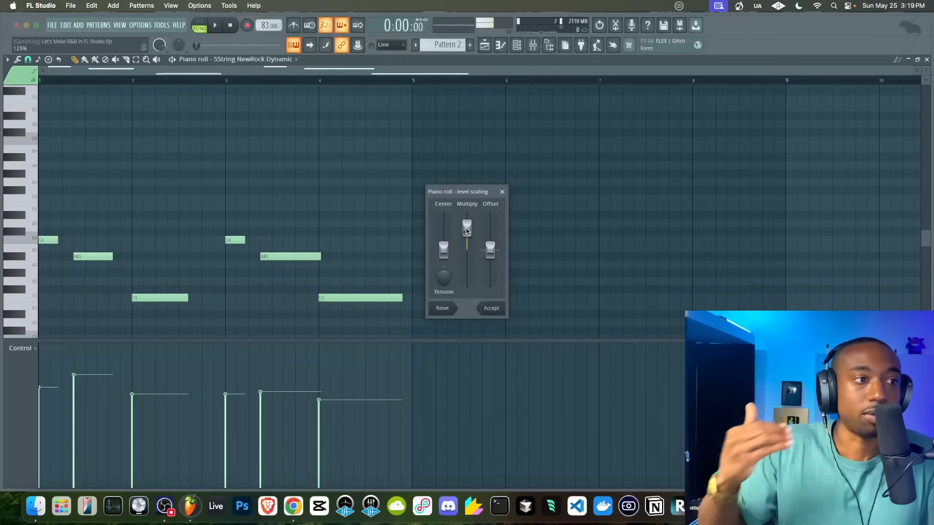
{"action": "key", "text": "space"}
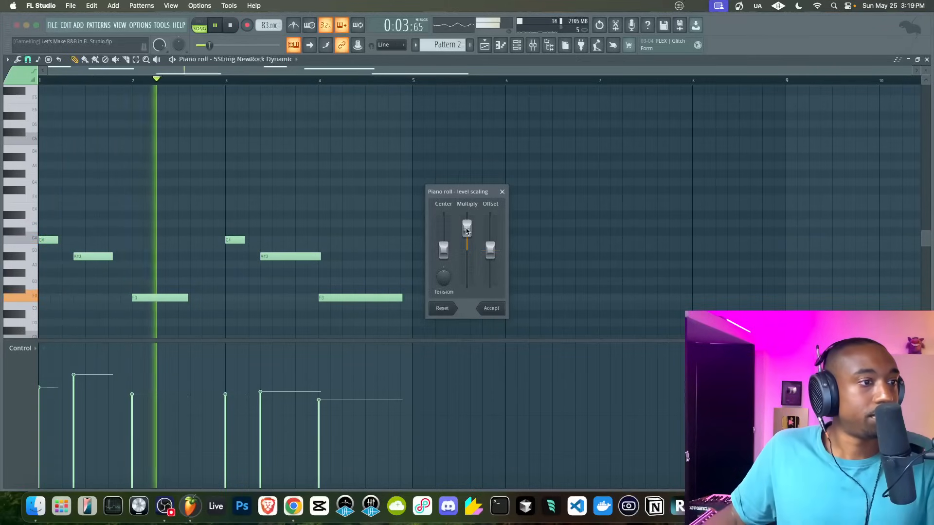
{"action": "left_click", "coordinate": [493, 311]}
{"action": "key", "text": "space"}
{"action": "left_click", "coordinate": [157, 296], "text": "super"}
{"action": "key", "text": "space"}
{"action": "right_click", "coordinate": [437, 210]}
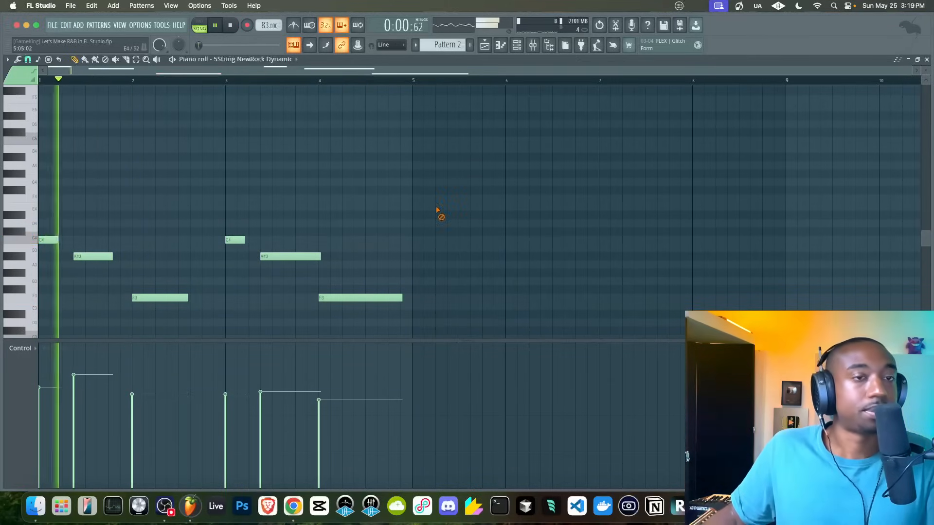
Step: Return to the playlist, show the channel rack and add a new empty pattern after Pattern 2
{"action": "key", "text": "F5"}
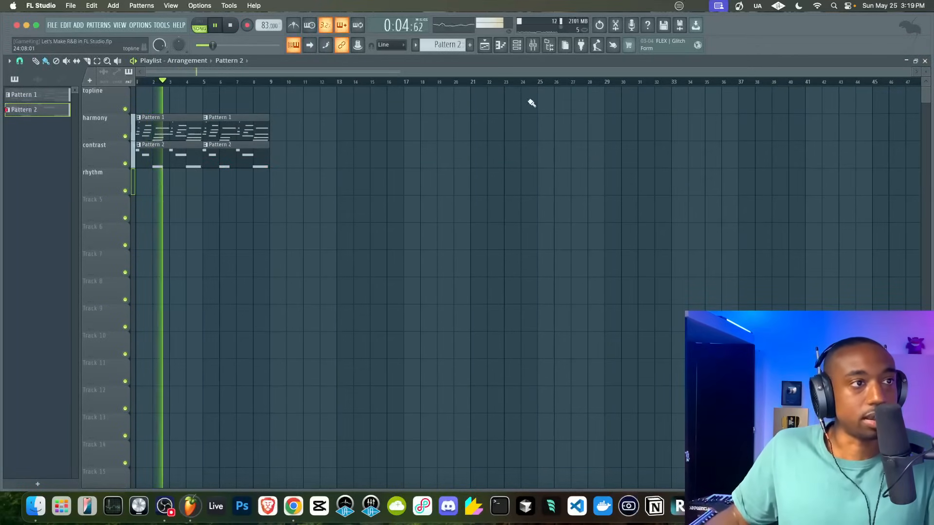
{"action": "left_click", "coordinate": [517, 45]}
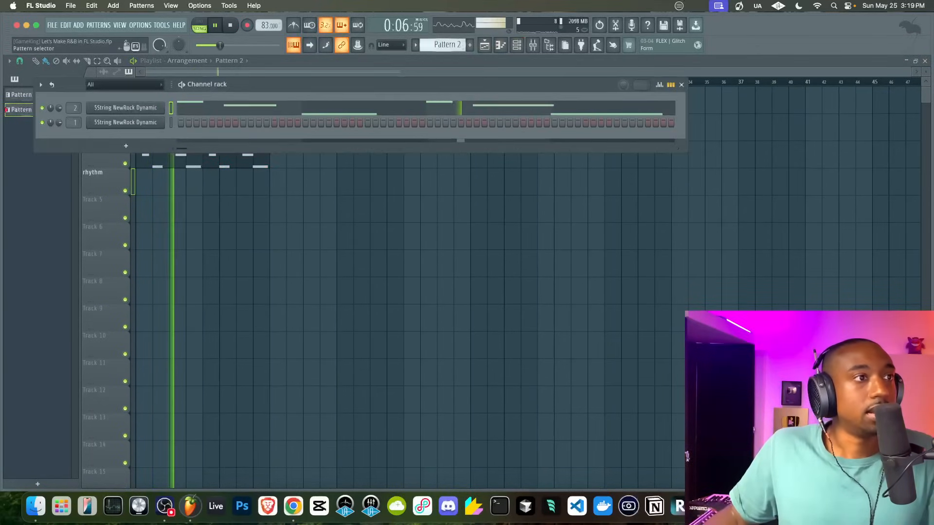
{"action": "key", "text": "F4"}
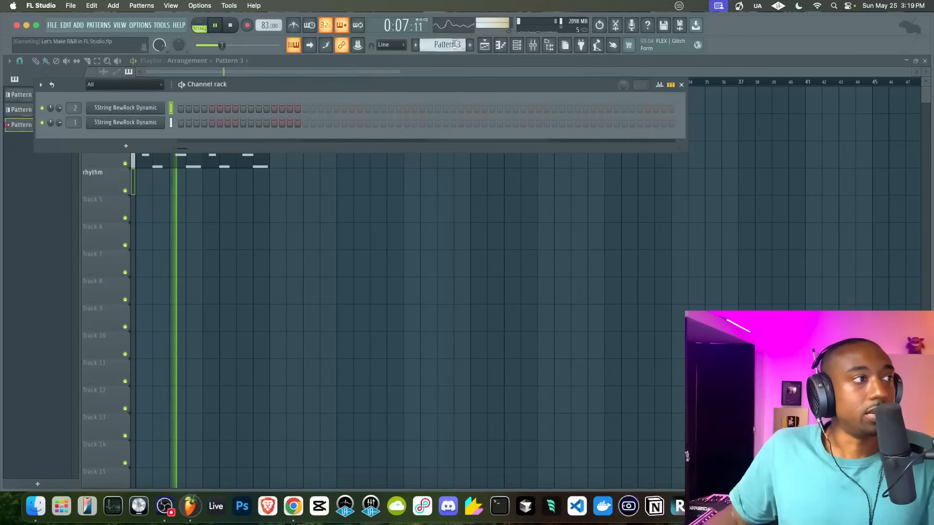
Step: Clone the second 5String NewRock Dynamic channel, route the clone to mixer track 3 and restart playback
{"action": "right_click", "coordinate": [140, 125]}
{"action": "left_click", "coordinate": [211, 144]}
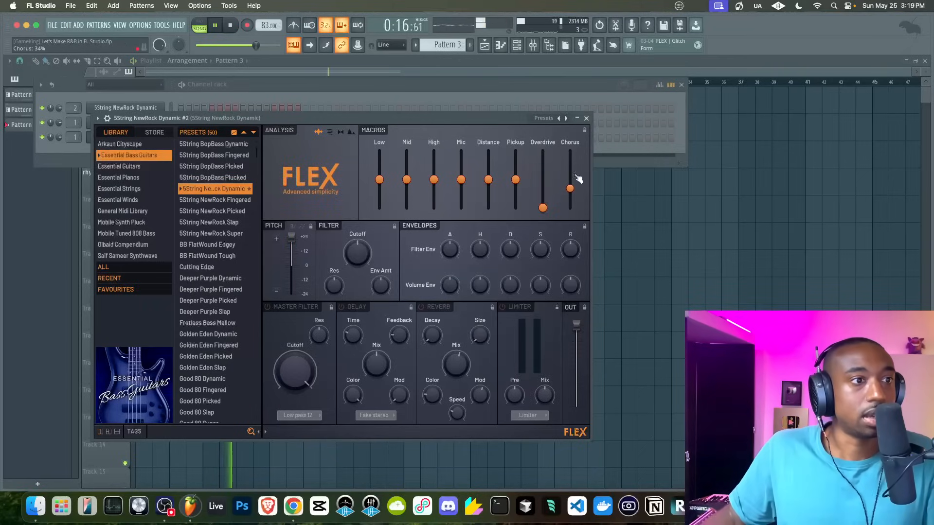
{"action": "left_click", "coordinate": [586, 119]}
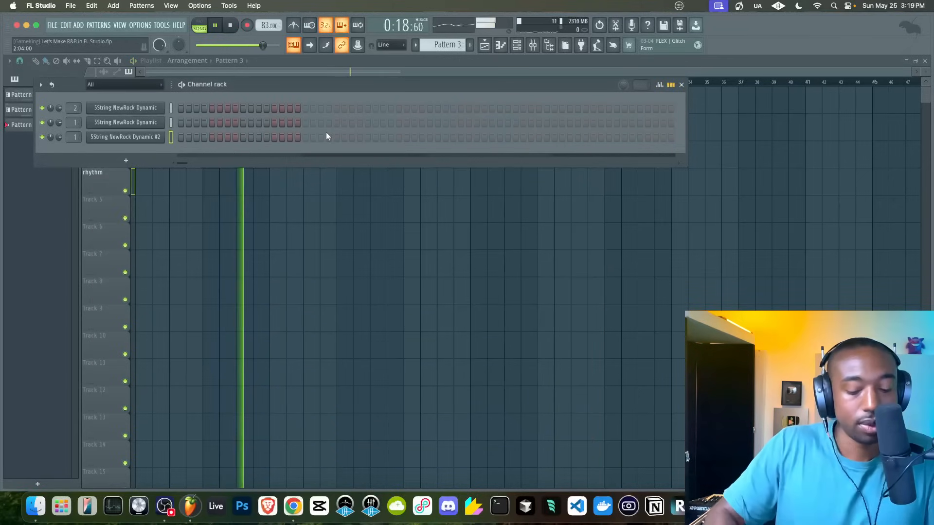
{"action": "key", "text": "F9"}
{"action": "left_click", "coordinate": [121, 212]}
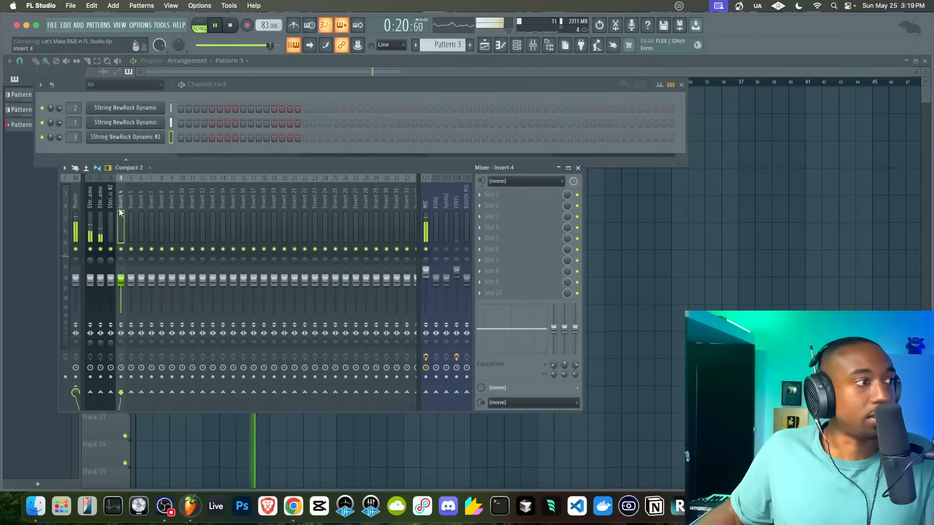
{"action": "key", "text": "space"}
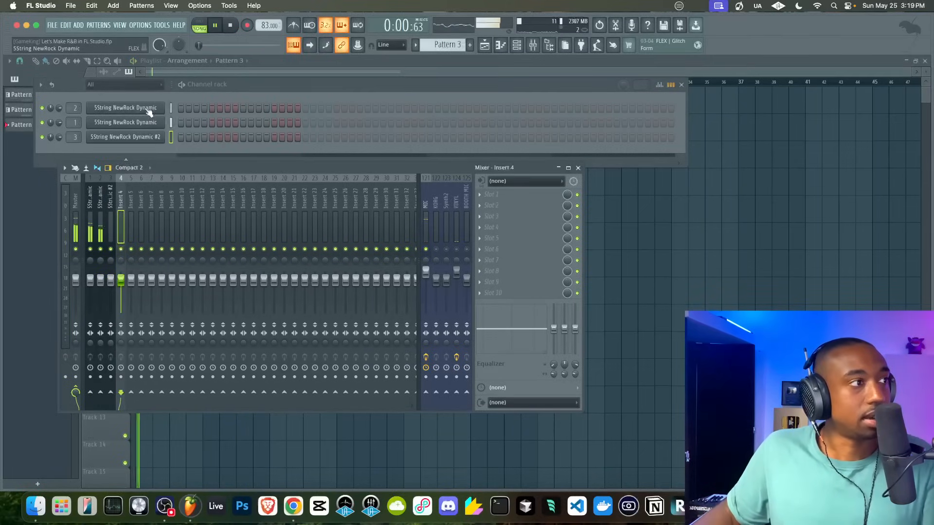
Step: Rename the first channel Bass and the second channel Chord Melody
{"action": "right_click", "coordinate": [149, 112]}
{"action": "left_click", "coordinate": [185, 129]}
{"action": "type", "text": "Bass"}
{"action": "key", "text": "Return"}
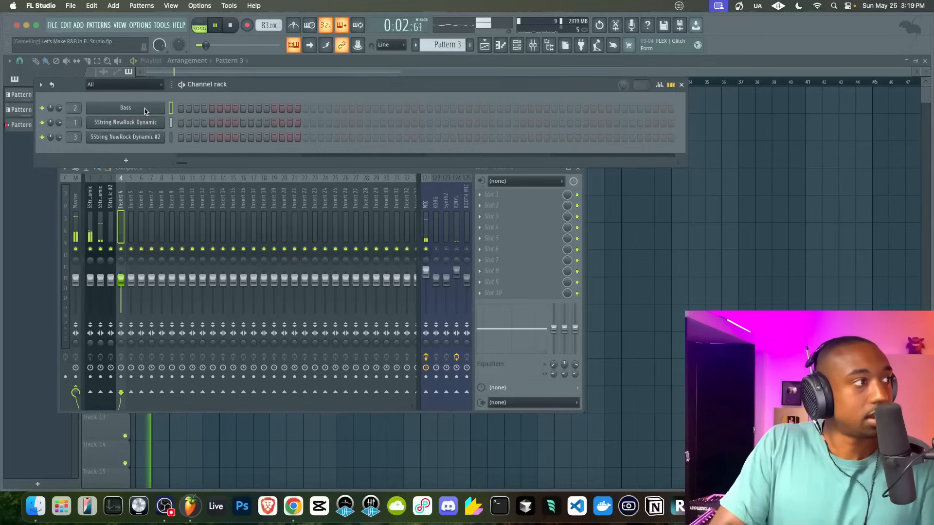
{"action": "right_click", "coordinate": [136, 120]}
{"action": "key", "text": "F2"}
{"action": "type", "text": "Chor"}
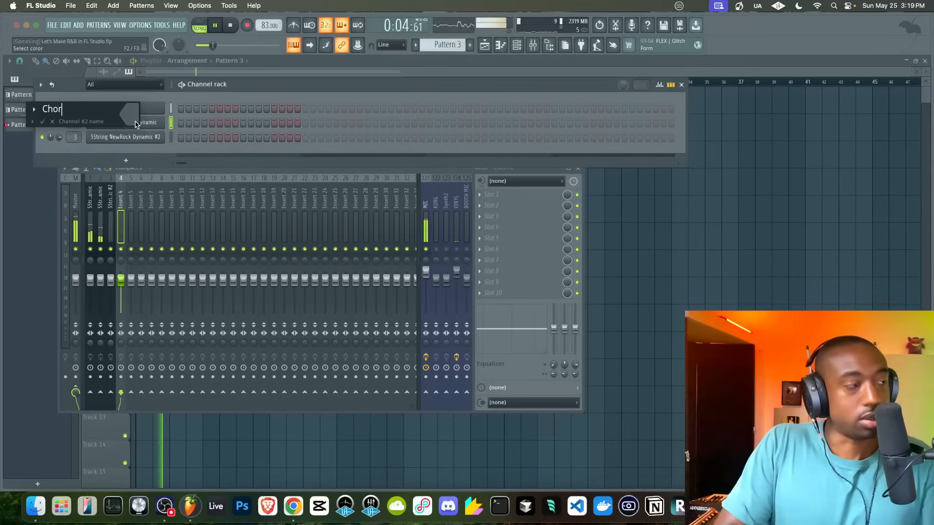
{"action": "type", "text": "d Melody"}
{"action": "key", "text": "Return"}
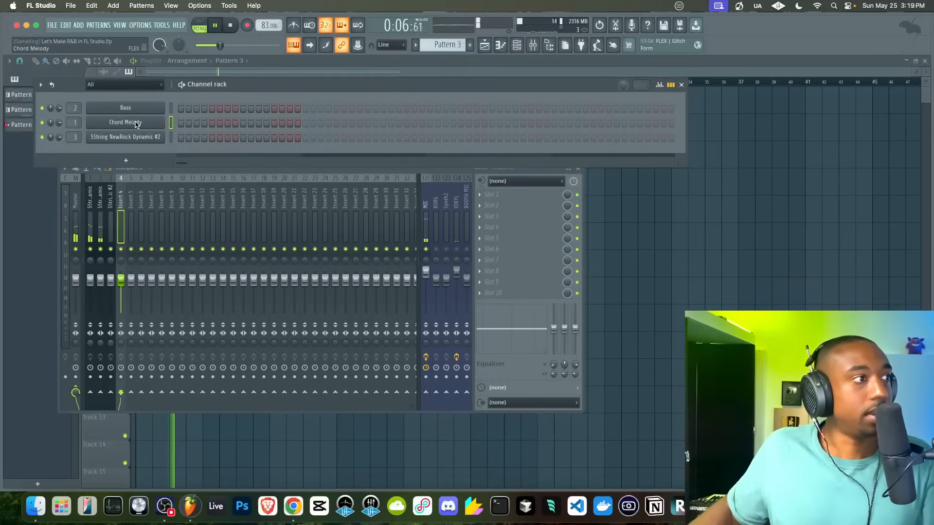
Step: Rename the cloned channel Topline, return to the playlist and rehearse the melody over playback before stopping
{"action": "right_click", "coordinate": [128, 136]}
{"action": "key", "text": "F2"}
{"action": "type", "text": "Topline"}
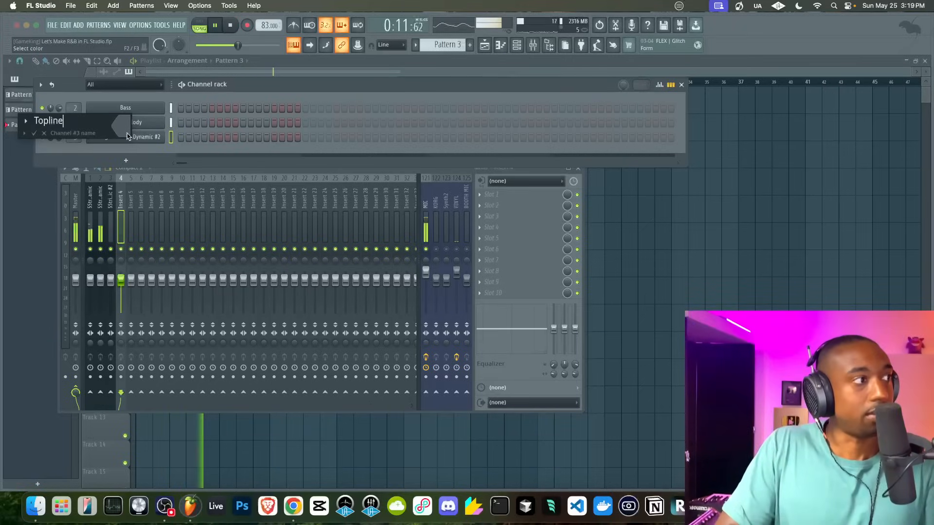
{"action": "key", "text": "Return"}
{"action": "right_click", "coordinate": [604, 290]}
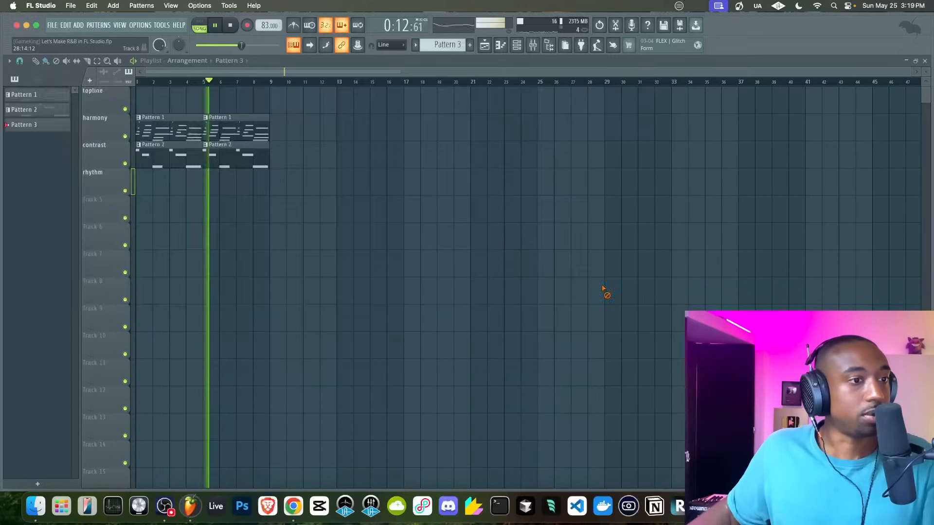
{"action": "left_click", "coordinate": [518, 45]}
{"action": "left_click", "coordinate": [519, 45]}
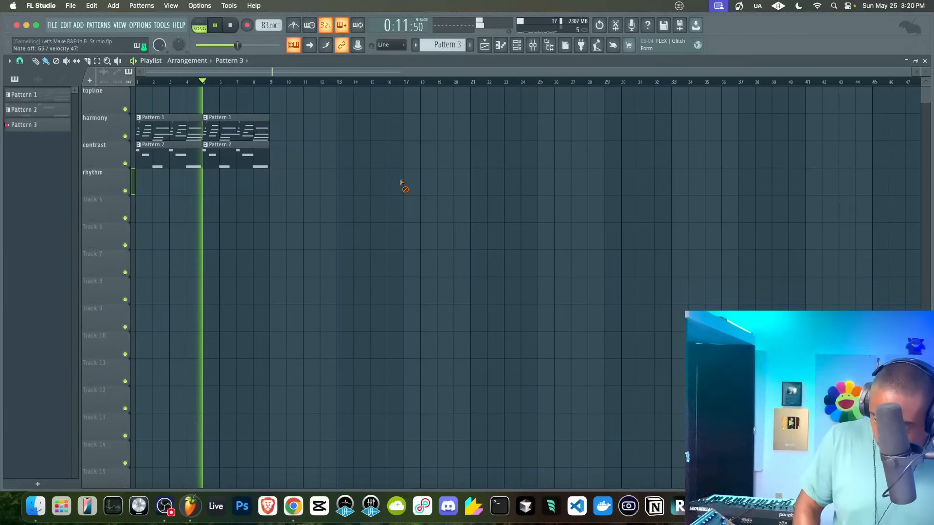
{"action": "key", "text": "space"}
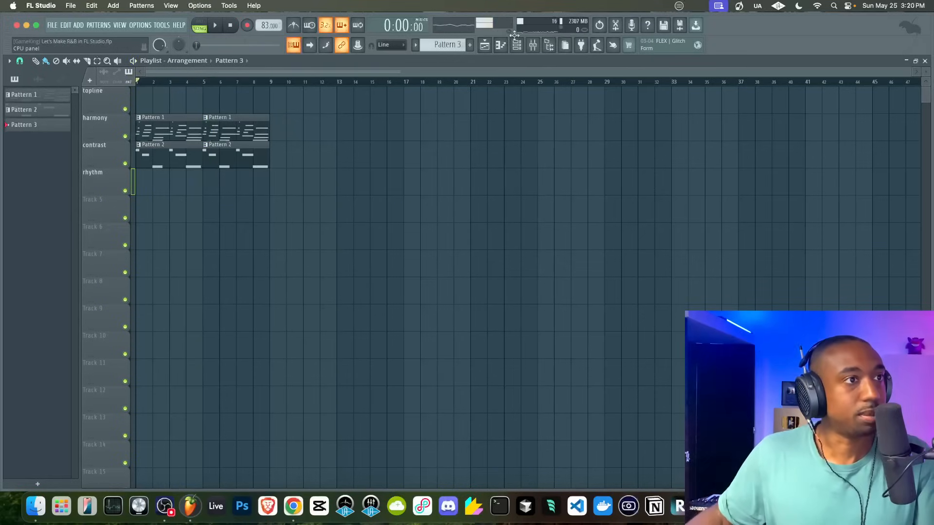
Step: Enable recording with the metronome on and mute the MIC track in the mixer
{"action": "left_click", "coordinate": [517, 45]}
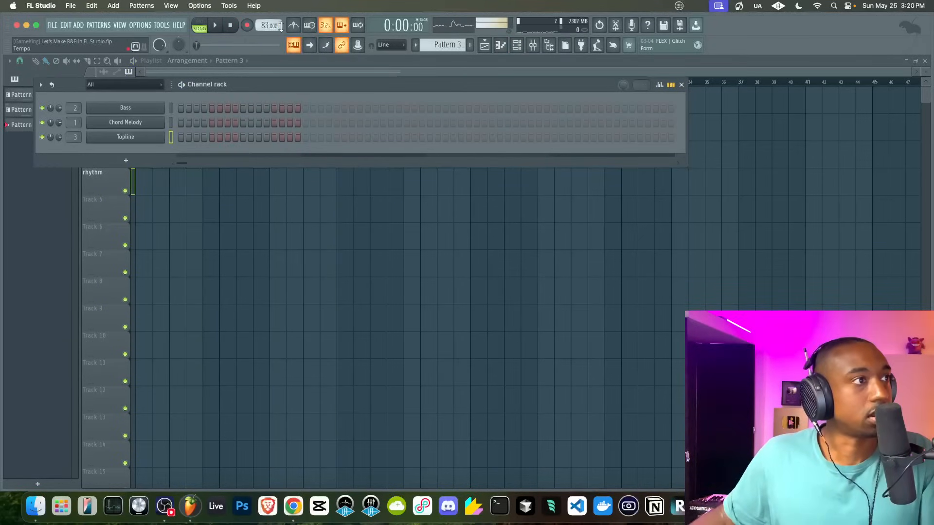
{"action": "right_click", "coordinate": [208, 213]}
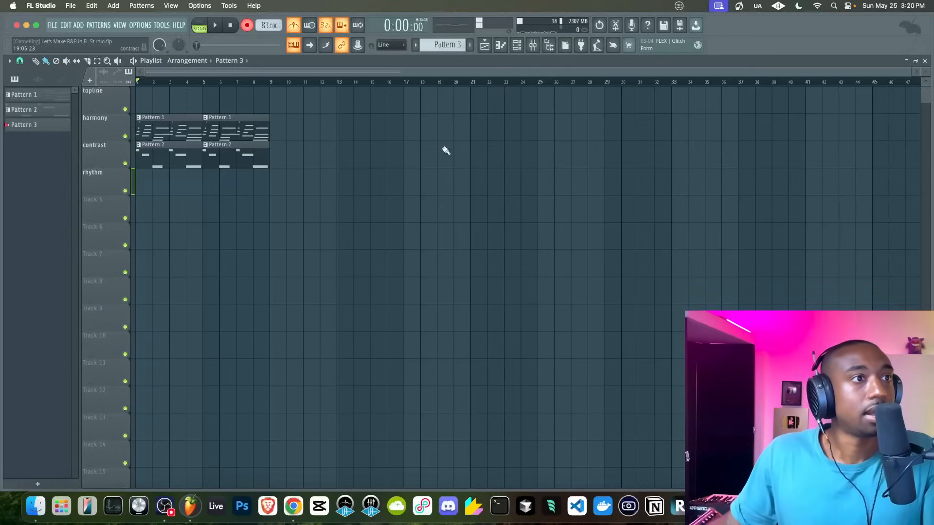
{"action": "left_click", "coordinate": [536, 49]}
{"action": "left_click", "coordinate": [430, 255]}
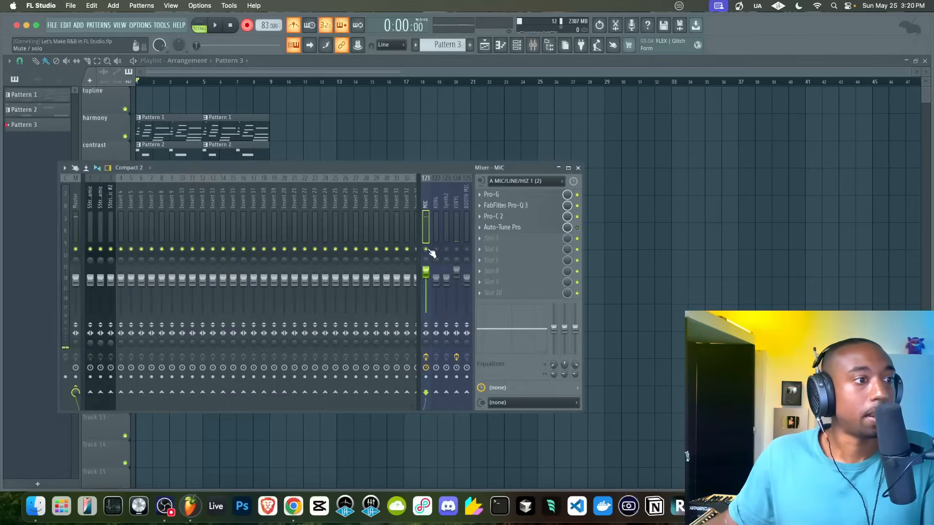
Step: Record an eight-bar Topline melody into Pattern 3 and stop the take at bar 9
{"action": "right_click", "coordinate": [679, 275]}
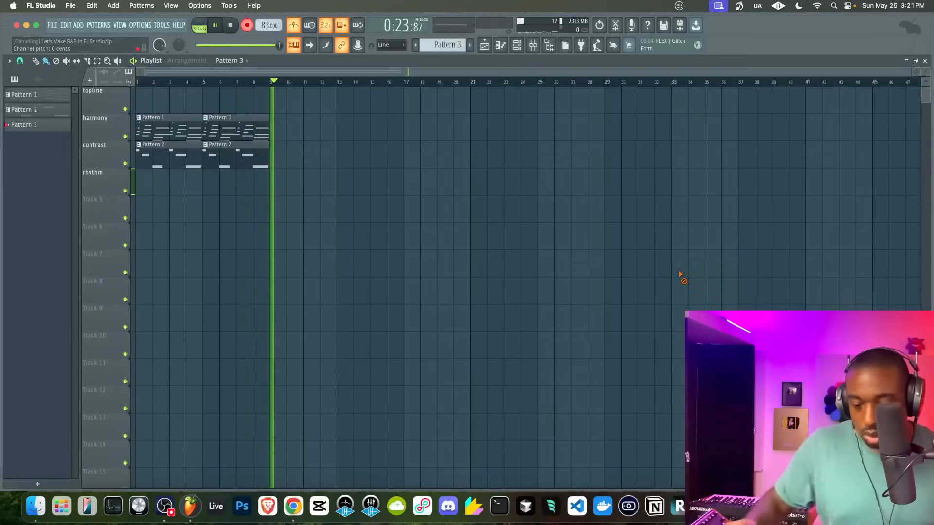
{"action": "key", "text": "space"}
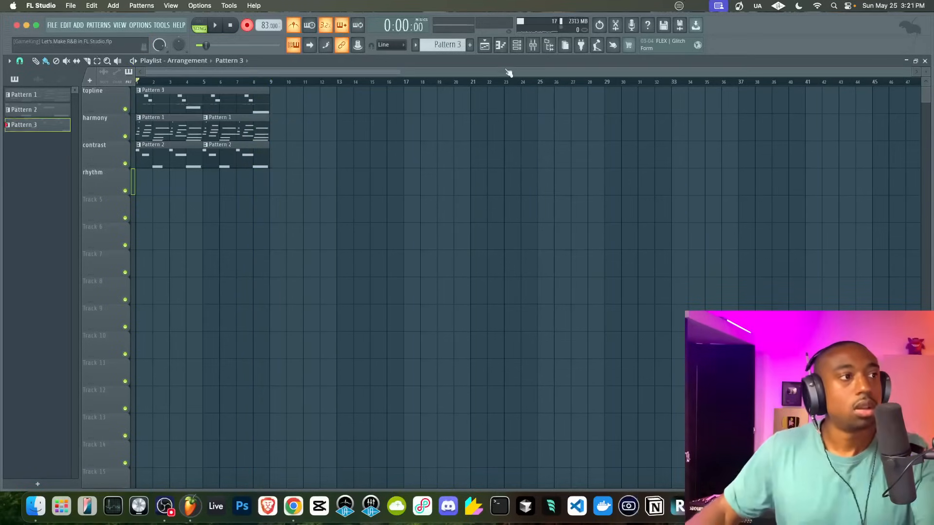
{"action": "left_click", "coordinate": [533, 46]}
{"action": "key", "text": "F9"}
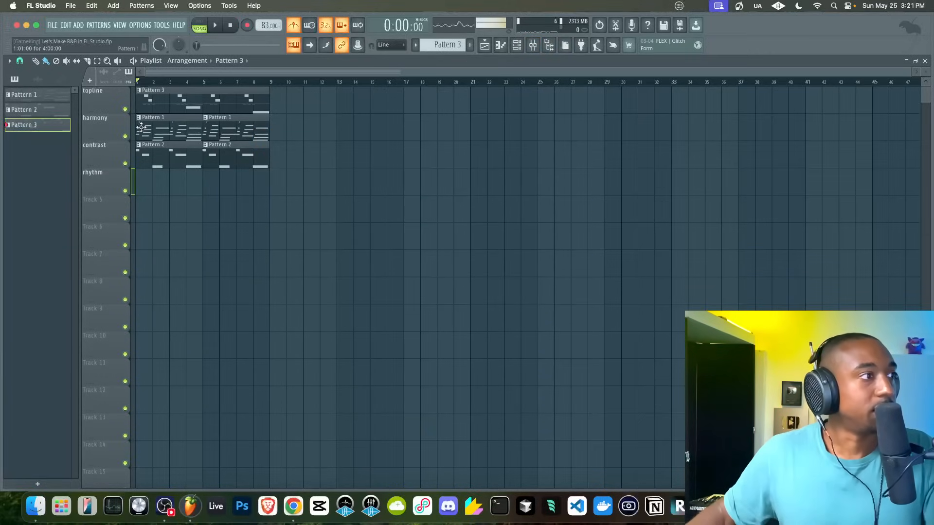
Step: Enlarge the topline playlist track and open its recorded Pattern 3 clip in the piano roll
{"action": "left_click_drag", "start_coordinate": [114, 110], "coordinate": [113, 183]}
{"action": "scroll", "coordinate": [149, 110], "scroll_direction": "up", "scroll_amount": 4}
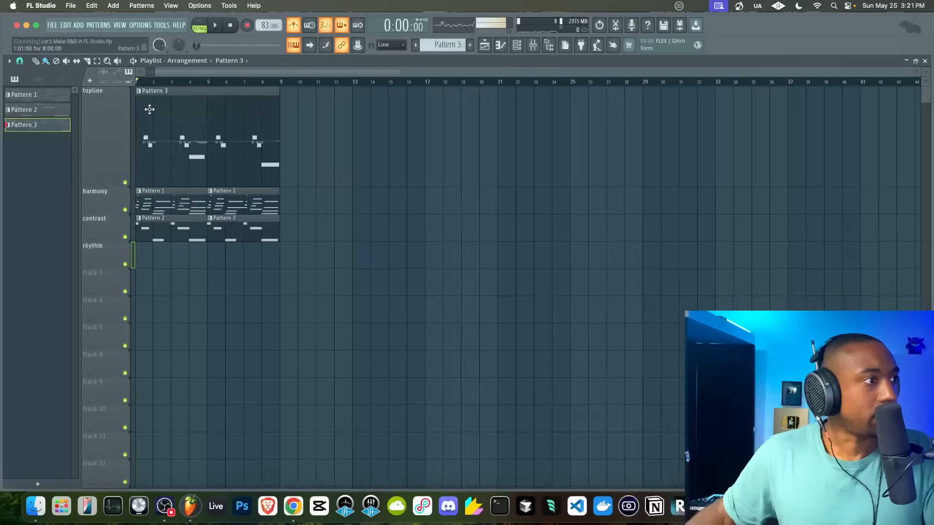
{"action": "scroll", "coordinate": [149, 110], "scroll_direction": "up", "scroll_amount": 1}
{"action": "scroll", "coordinate": [204, 129], "scroll_direction": "up", "scroll_amount": 3}
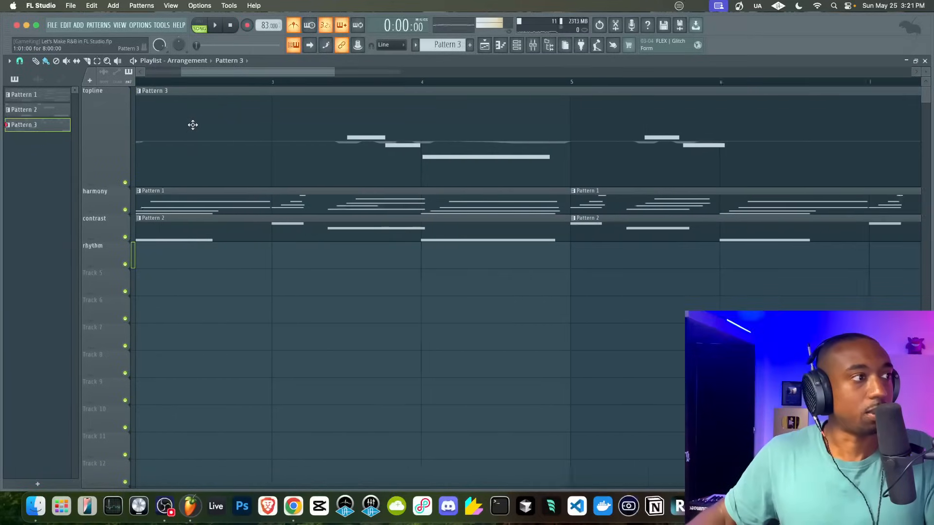
{"action": "double_click", "coordinate": [261, 145]}
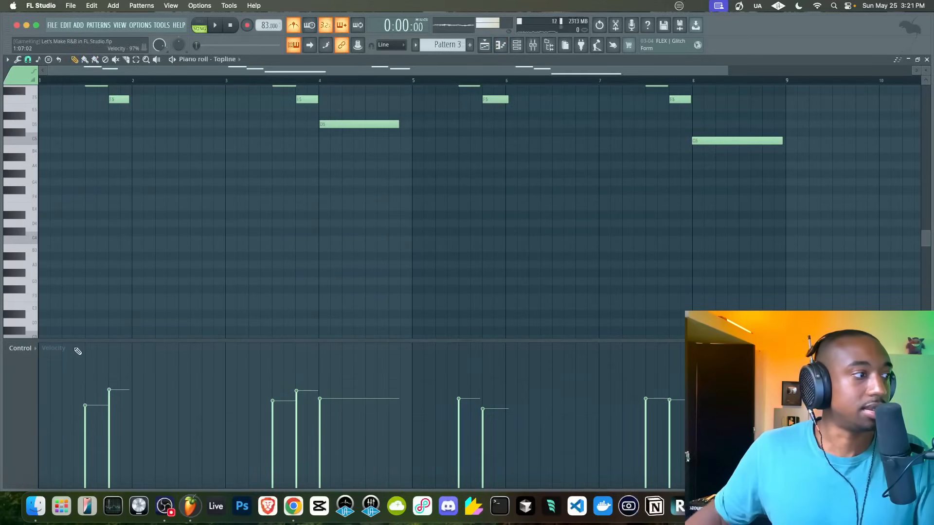
Step: Enlarge the Topline control lane, examine its recorded channel pitch events and switch back to note velocity
{"action": "left_click", "coordinate": [22, 348]}
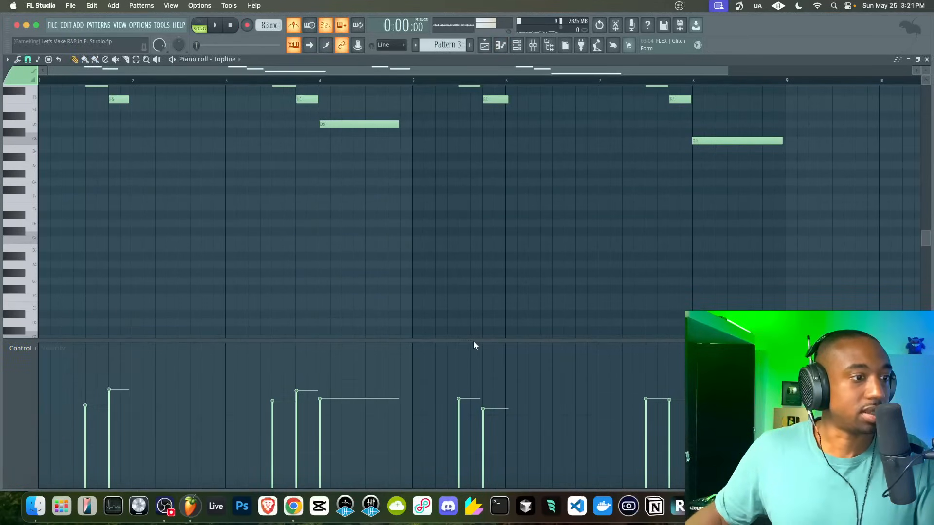
{"action": "left_click_drag", "start_coordinate": [468, 340], "coordinate": [457, 308]}
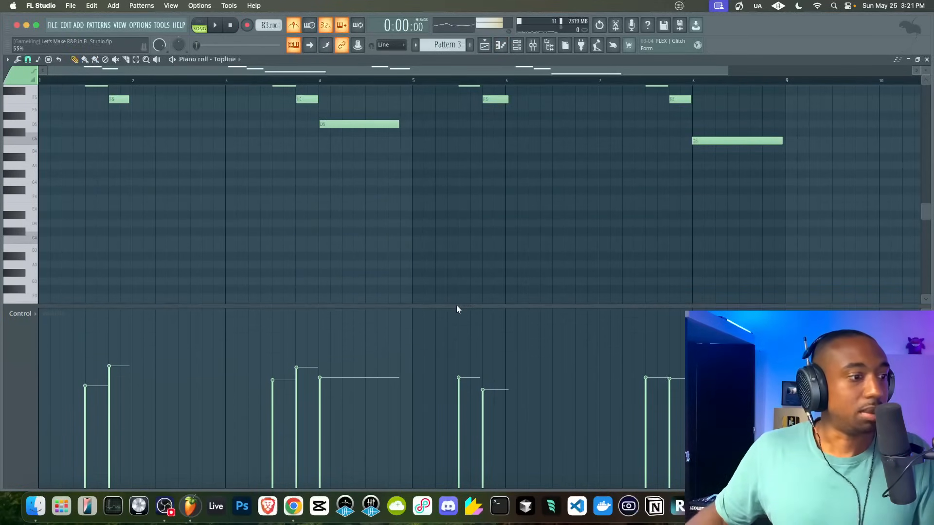
{"action": "left_click", "coordinate": [21, 313]}
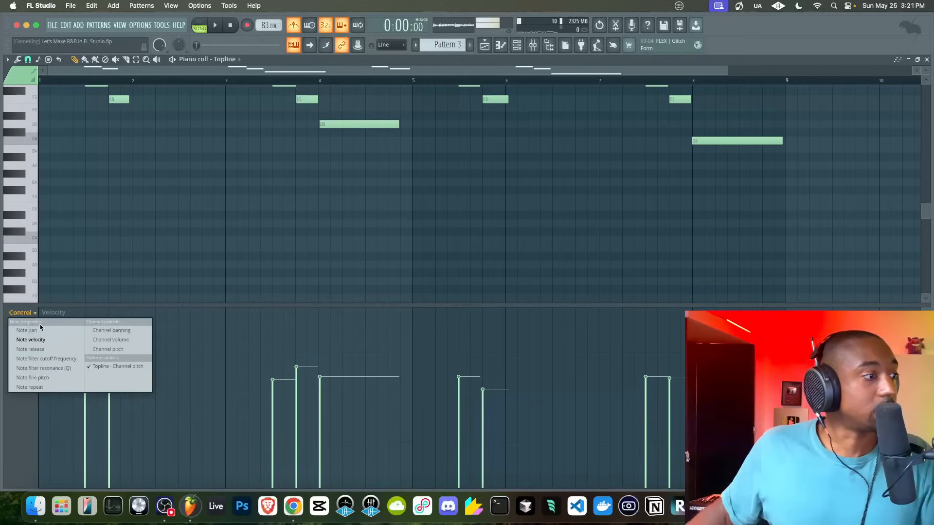
{"action": "left_click", "coordinate": [113, 365]}
{"action": "scroll", "coordinate": [95, 383], "scroll_direction": "down", "scroll_amount": 2}
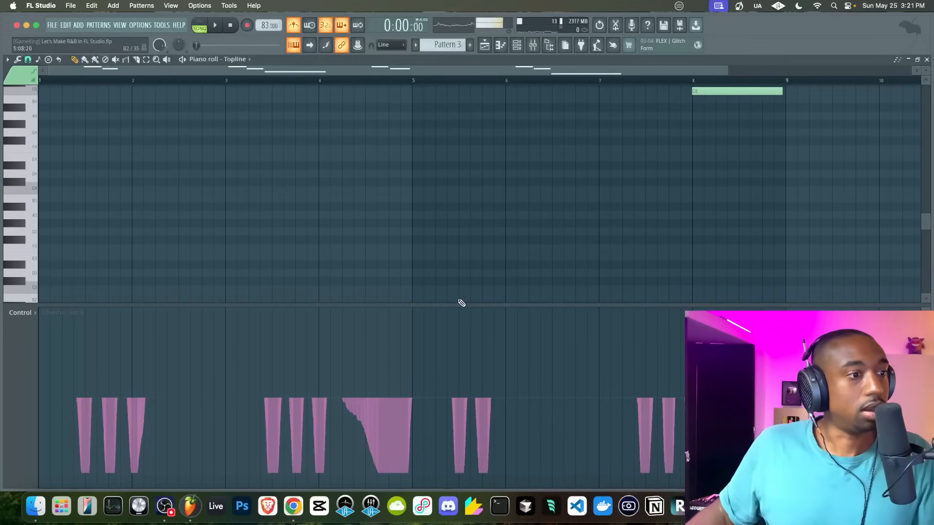
{"action": "left_click", "coordinate": [22, 315]}
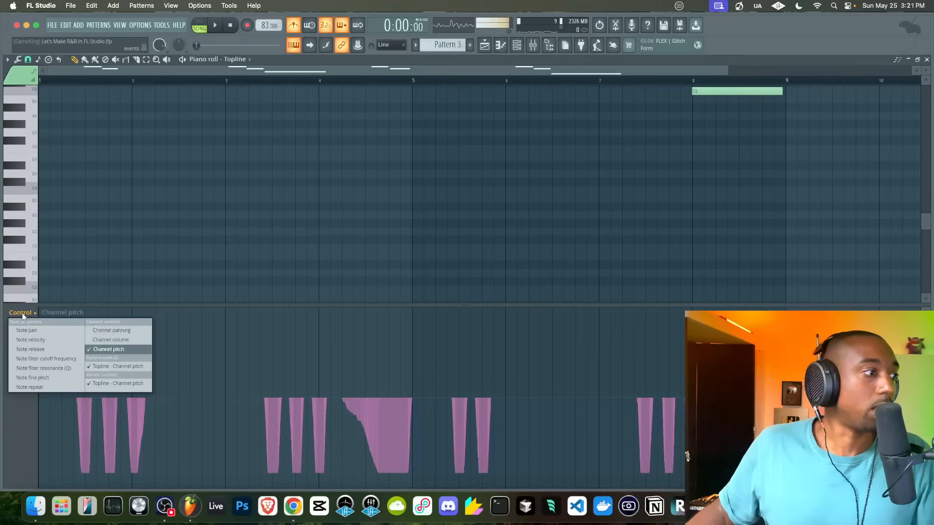
{"action": "left_click", "coordinate": [24, 340]}
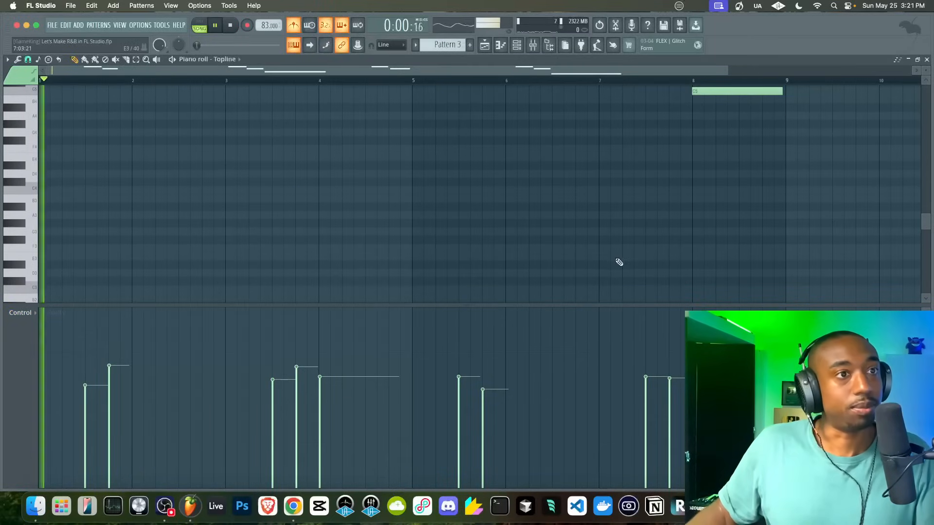
Step: Load Fruity Delay 3 on the Topline's mixer track 3 and set its delay model to ping pong
{"action": "key", "text": "space"}
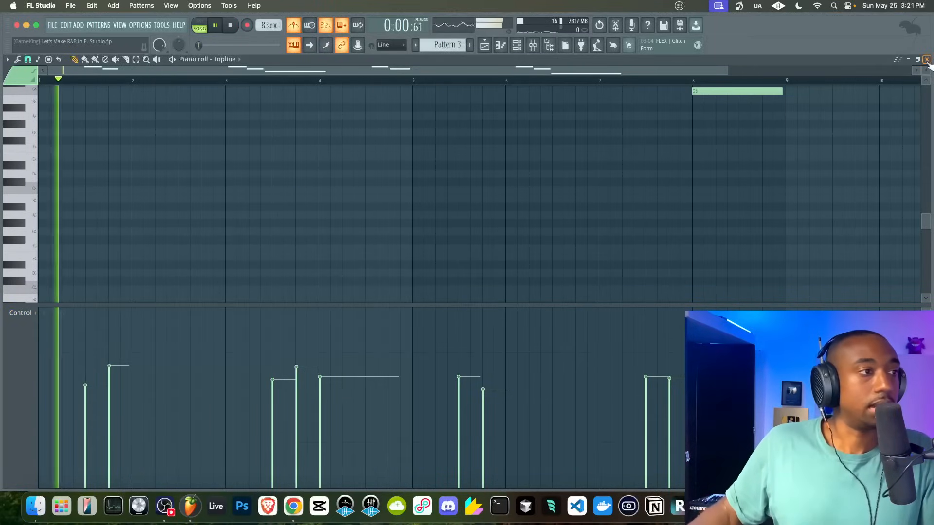
{"action": "scroll", "coordinate": [571, 182], "scroll_direction": "up", "scroll_amount": 4}
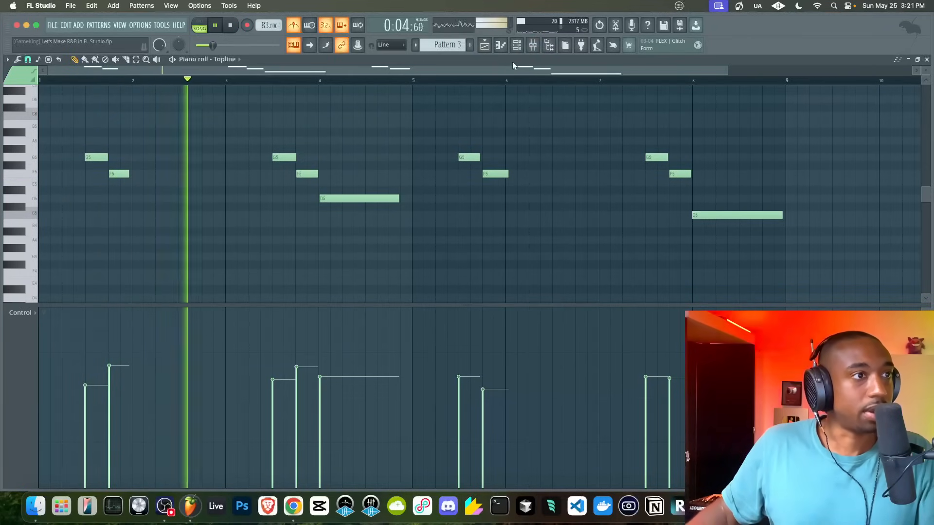
{"action": "left_click", "coordinate": [516, 45]}
{"action": "left_click", "coordinate": [533, 45]}
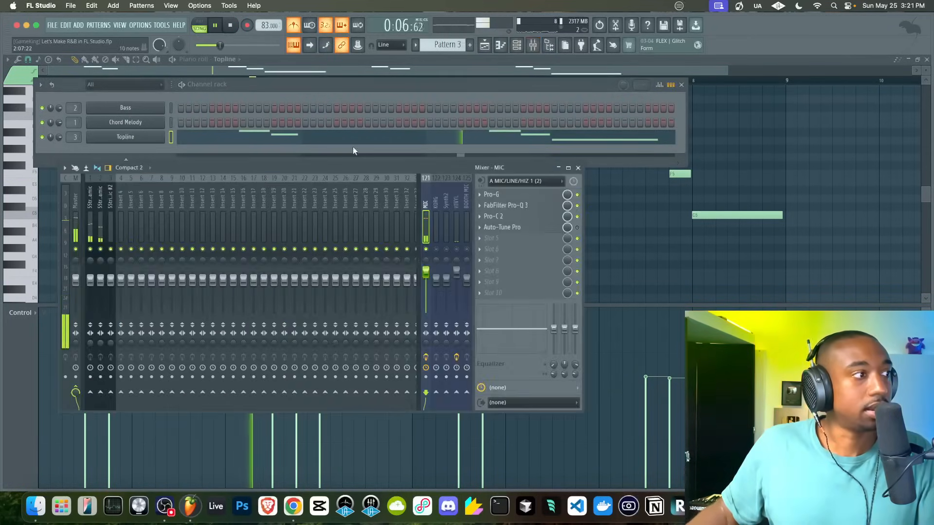
{"action": "key", "text": "space"}
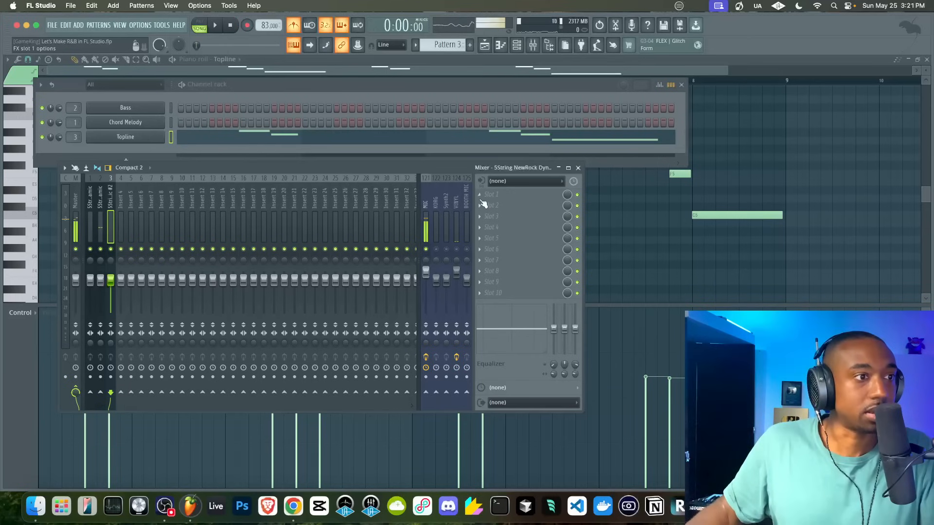
{"action": "left_click", "coordinate": [494, 199]}
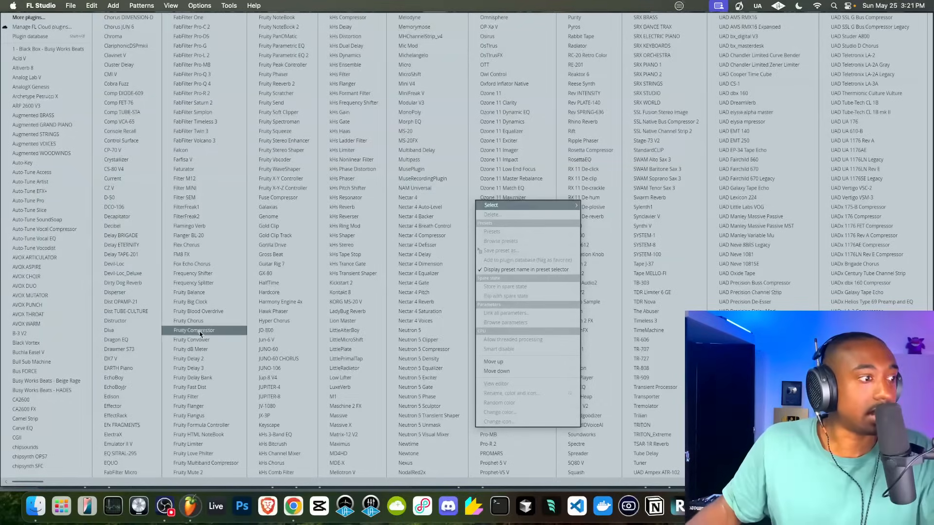
{"action": "left_click", "coordinate": [216, 368]}
{"action": "key", "text": "space"}
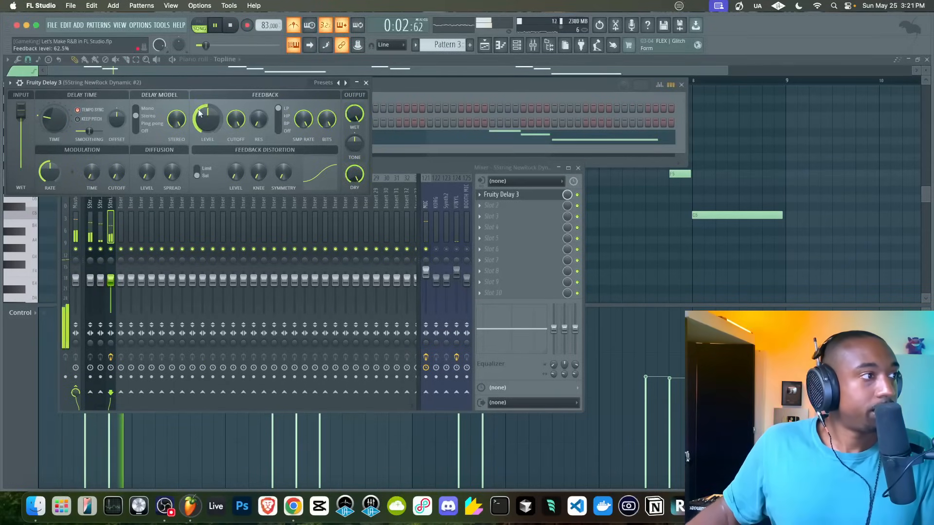
{"action": "left_click", "coordinate": [149, 124]}
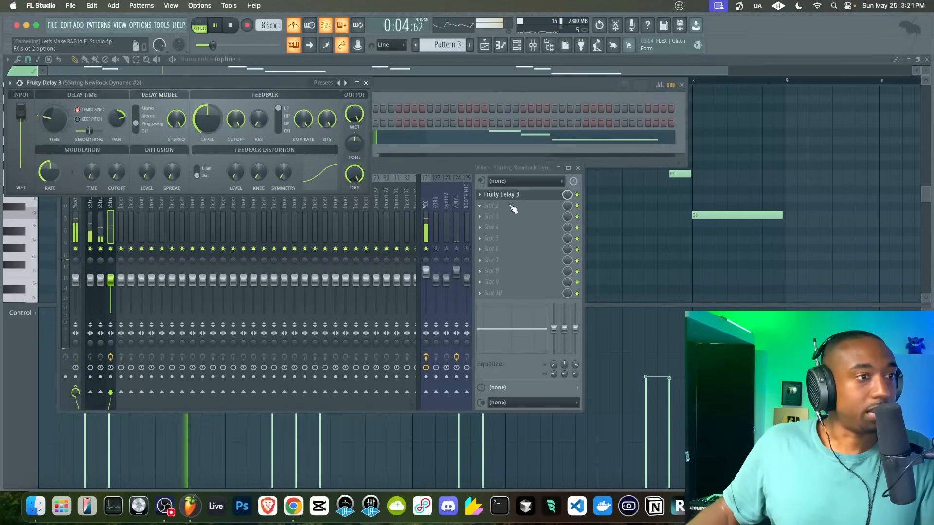
Step: Add Fruity Reeverb 2 in mixer track 3's second effect slot and lower Fruity Delay 3's wet output
{"action": "left_click", "coordinate": [501, 195]}
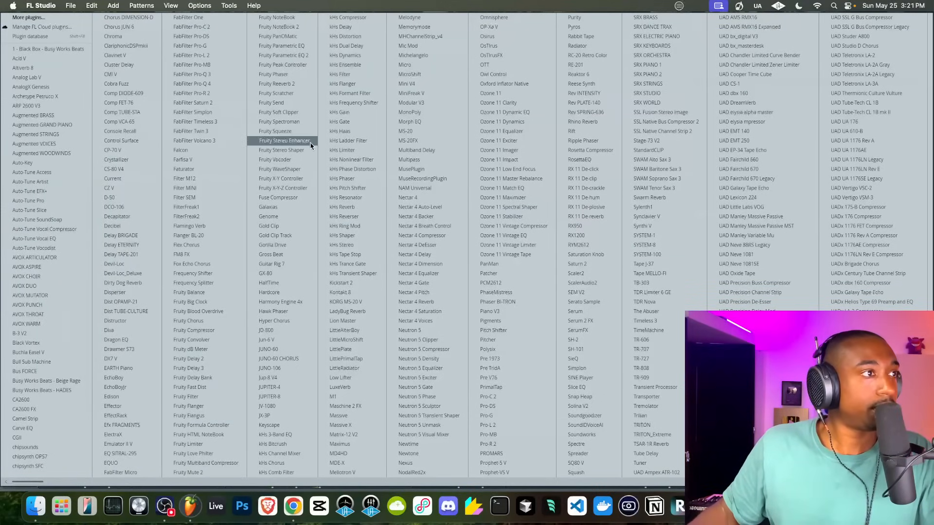
{"action": "left_click", "coordinate": [301, 84]}
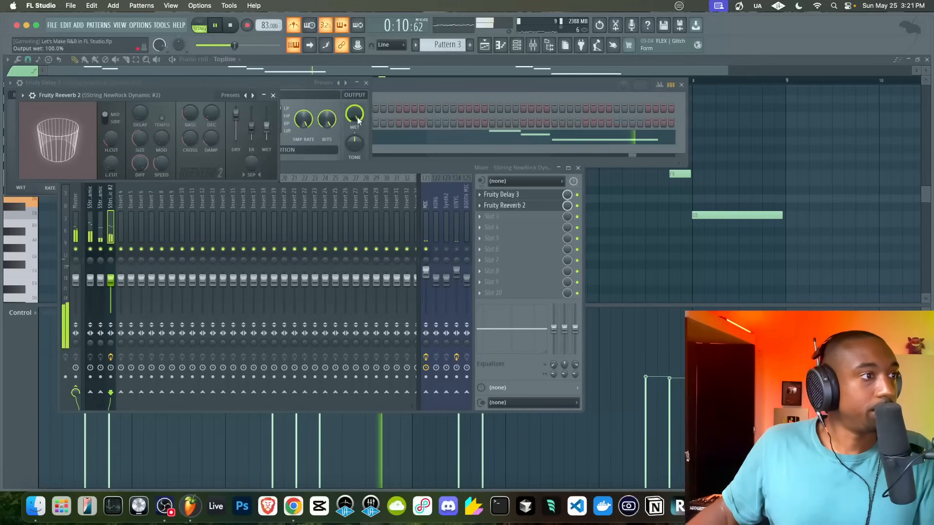
{"action": "left_click", "coordinate": [273, 95]}
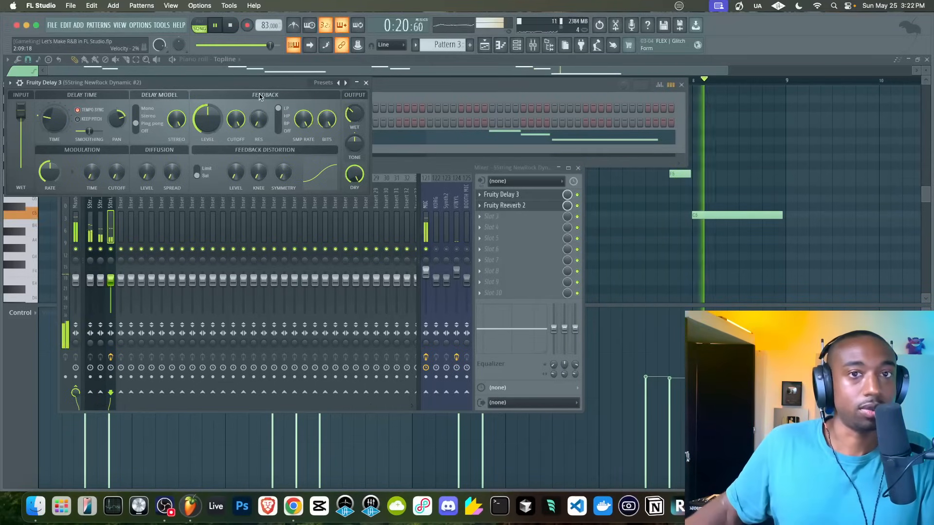
Step: In the Topline's Fruity Reeverb 2, set decay to 5.3 sec and wet level to 74%, and adjust stereo separation and high cut
{"action": "left_click", "coordinate": [509, 206]}
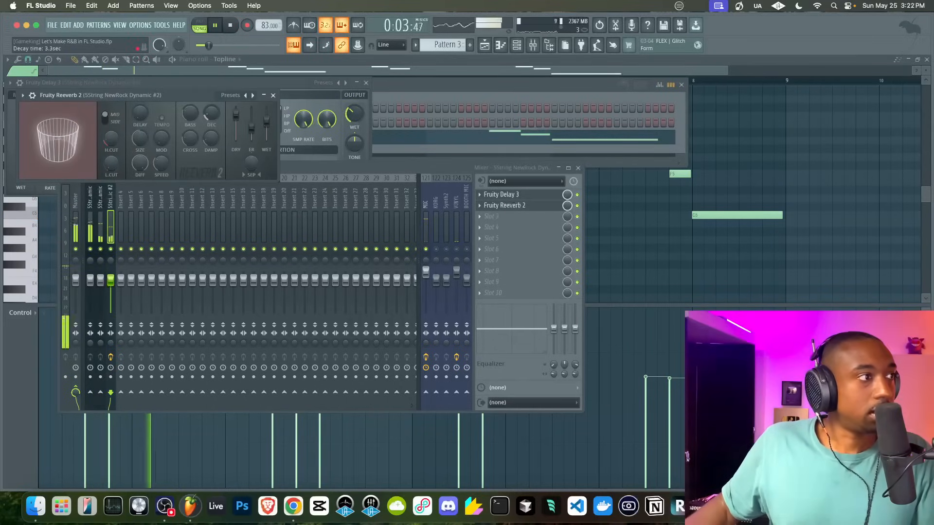
{"action": "left_click_drag", "start_coordinate": [208, 115], "coordinate": [209, 99]}
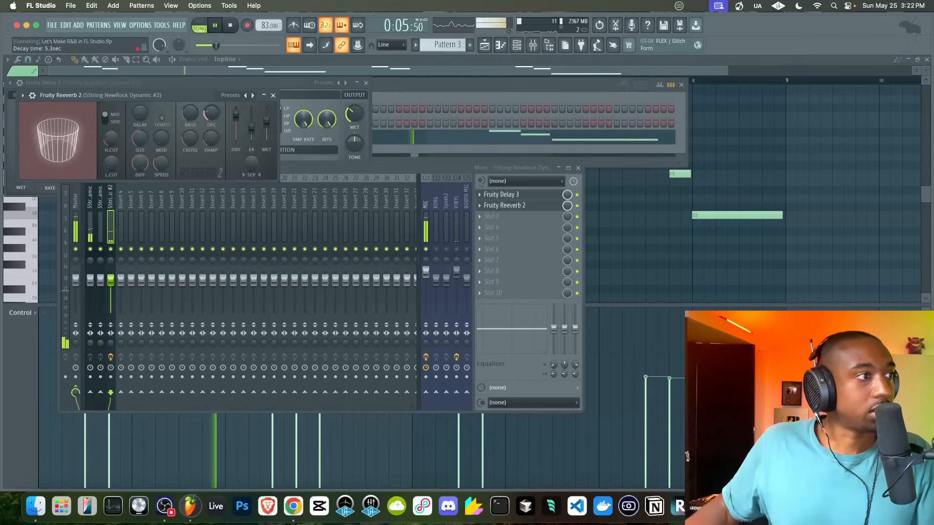
{"action": "left_click_drag", "start_coordinate": [259, 164], "coordinate": [258, 152]}
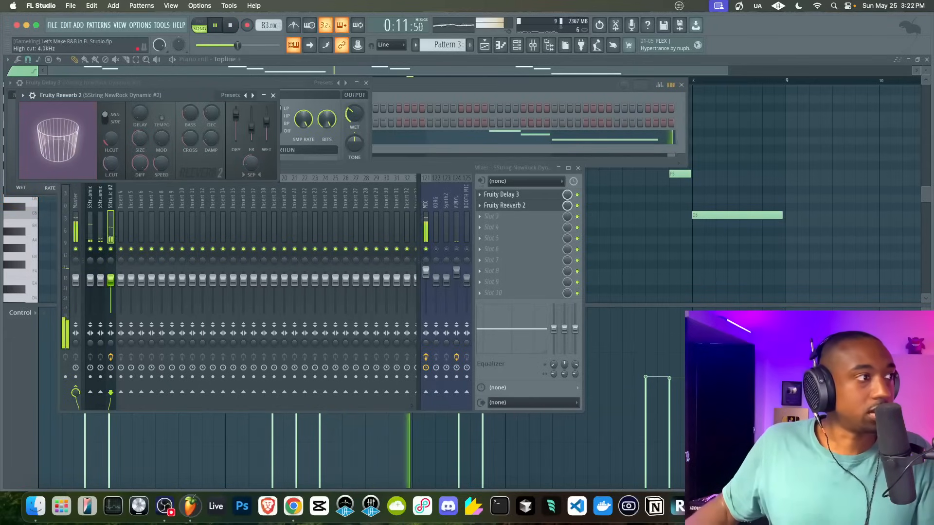
{"action": "left_click_drag", "start_coordinate": [111, 134], "coordinate": [111, 142]}
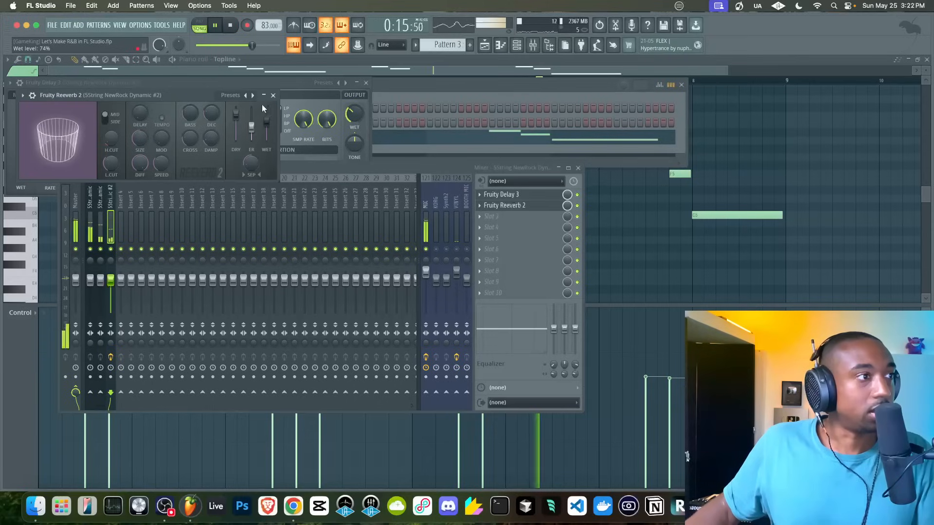
{"action": "left_click", "coordinate": [273, 94]}
Step: Lower the Topline mixer track's volume to about -4.4 dB and save the project
{"action": "left_click_drag", "start_coordinate": [110, 280], "coordinate": [110, 286]}
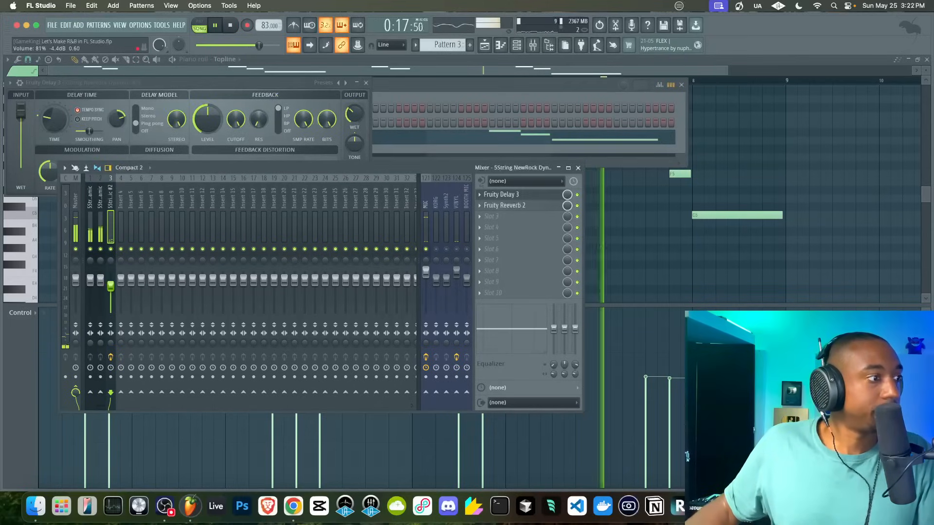
{"action": "left_click", "coordinate": [366, 83]}
{"action": "key", "text": "super+s"}
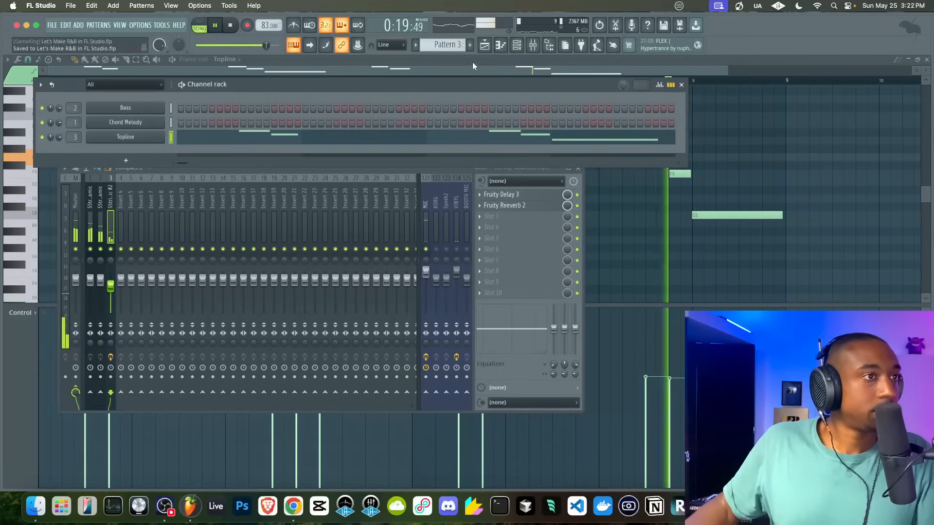
Step: Bring up the playlist arrangement and open the sample browser with its folders collapsed
{"action": "left_click", "coordinate": [485, 45]}
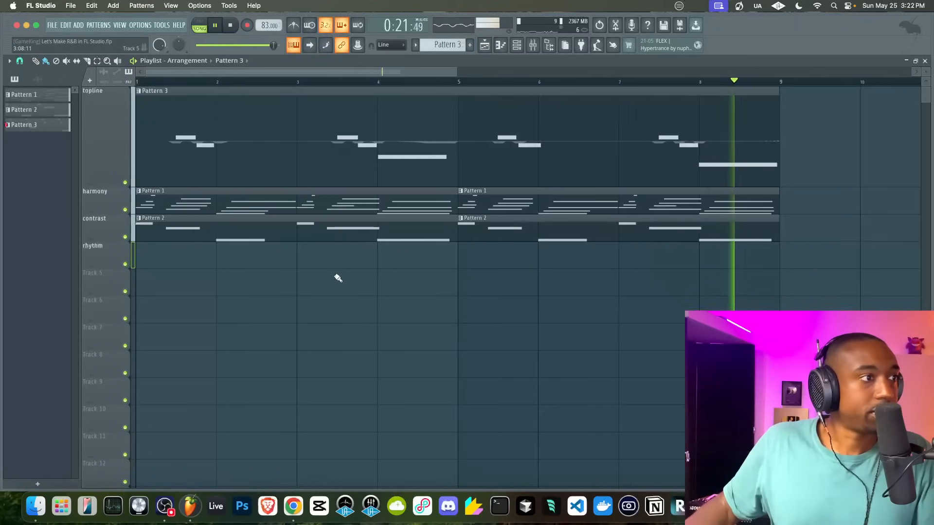
{"action": "scroll", "coordinate": [338, 278], "scroll_direction": "down", "scroll_amount": 3}
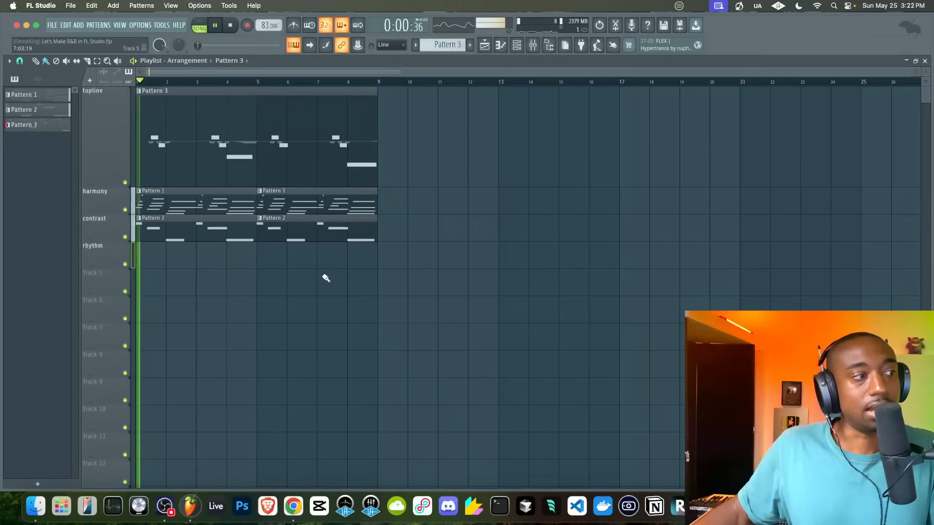
{"action": "left_click", "coordinate": [550, 46]}
{"action": "key", "text": "space"}
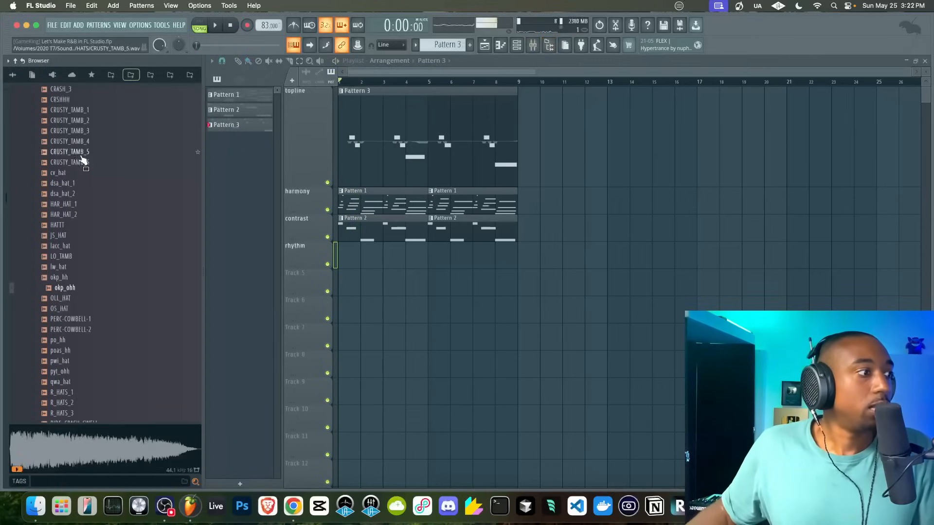
{"action": "left_click", "coordinate": [21, 61]}
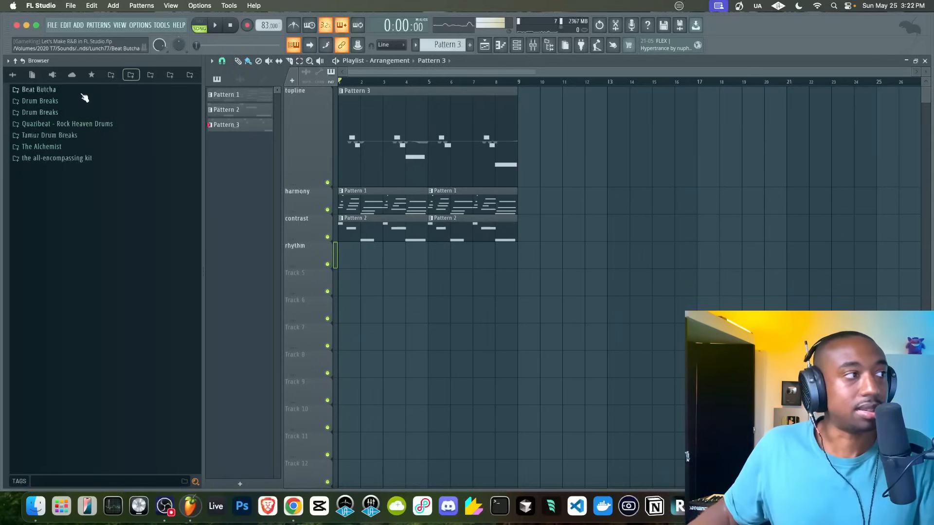
{"action": "key", "text": "space"}
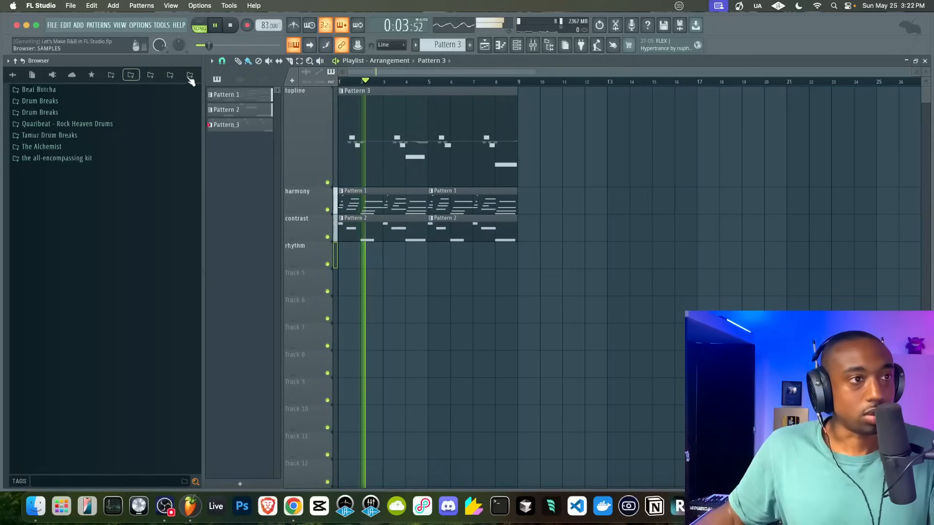
{"action": "key", "text": "space"}
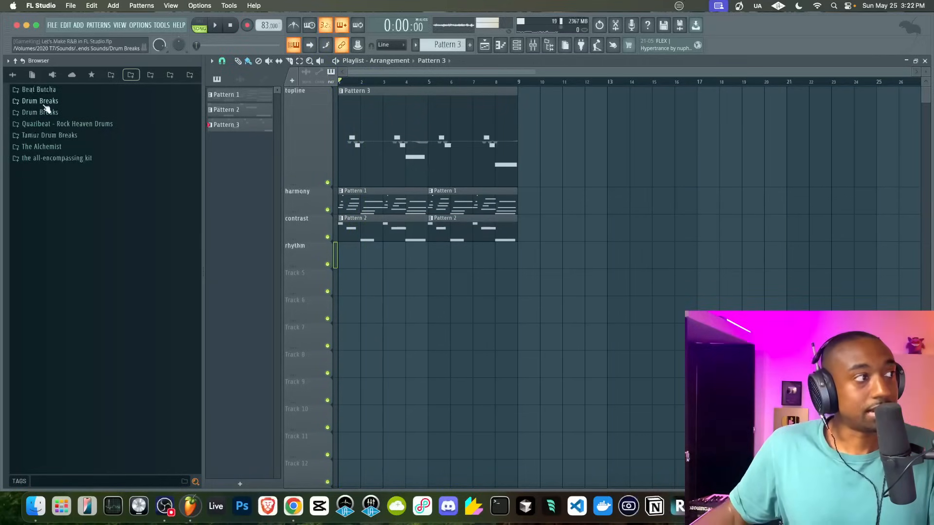
Step: Open the BREAKS folder under Beat Butcha, Dangerous Fireworks, DRUMLOOPS in the browser
{"action": "left_click", "coordinate": [46, 91]}
{"action": "key", "text": "space"}
{"action": "left_click", "coordinate": [64, 102]}
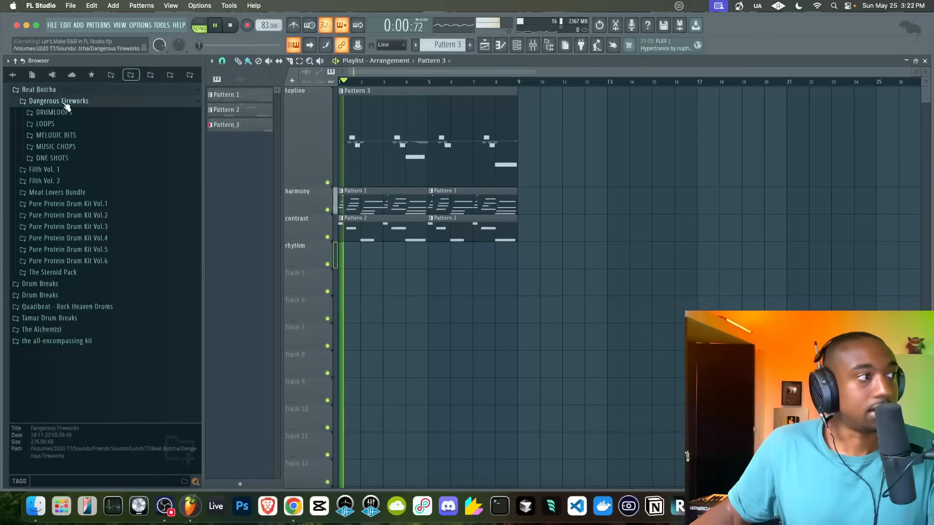
{"action": "left_click", "coordinate": [68, 113]}
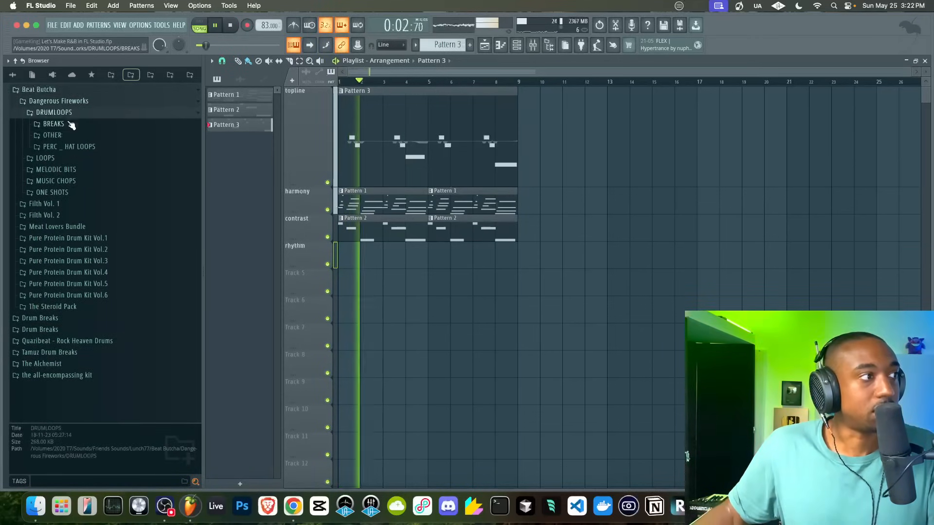
{"action": "left_click", "coordinate": [70, 124]}
Step: Audition drum breaks in the BREAKS folder, including BOOGER and BREAAZ, against the song
{"action": "left_click", "coordinate": [71, 144]}
{"action": "key", "text": "space"}
{"action": "left_click", "coordinate": [75, 191]}
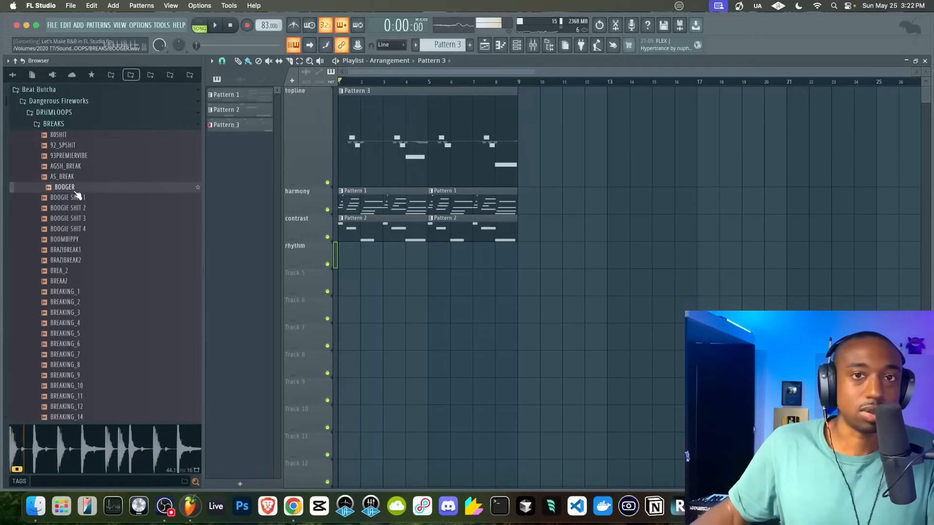
{"action": "key", "text": "space"}
{"action": "scroll", "coordinate": [79, 214], "scroll_direction": "down", "scroll_amount": 4}
{"action": "left_click", "coordinate": [76, 197]}
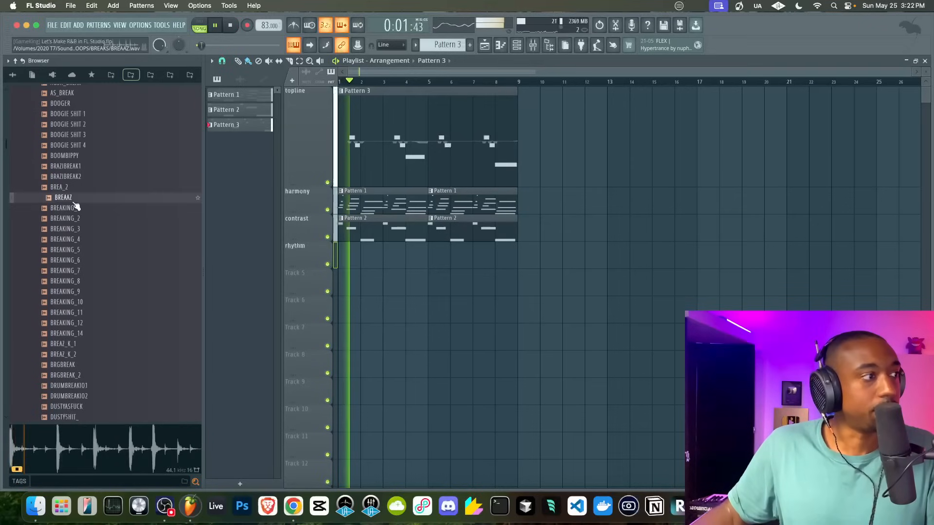
{"action": "key", "text": "space"}
Step: Load the BREAAZ drum break into a new Slicex channel and close the Slicex window
{"action": "right_click", "coordinate": [74, 200]}
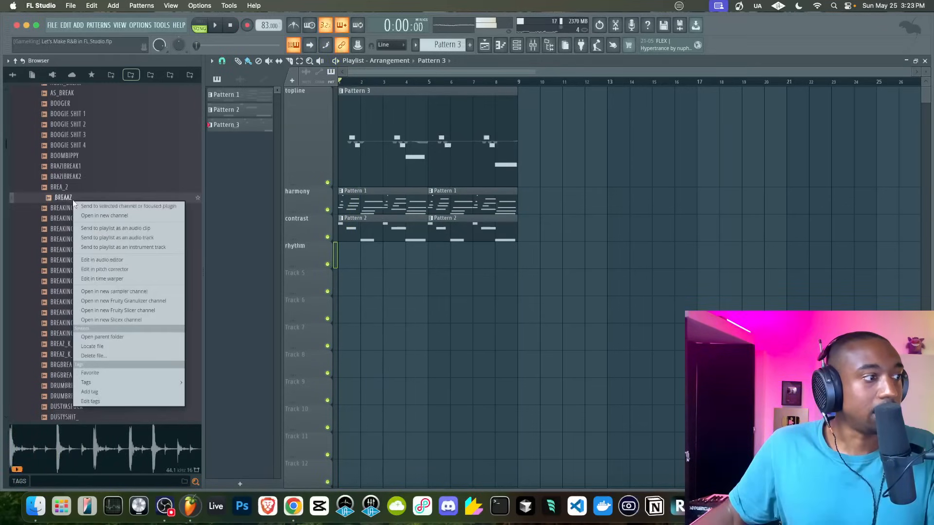
{"action": "left_click", "coordinate": [116, 320]}
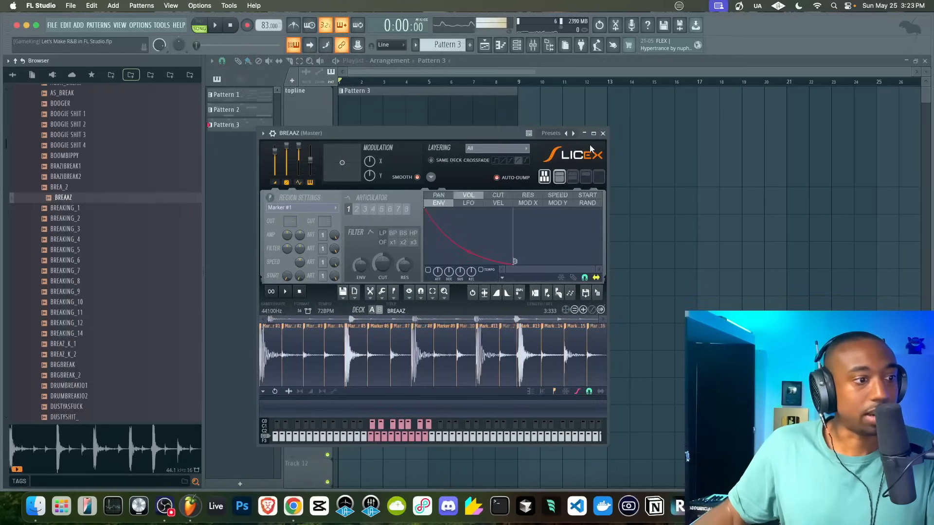
{"action": "left_click", "coordinate": [604, 134]}
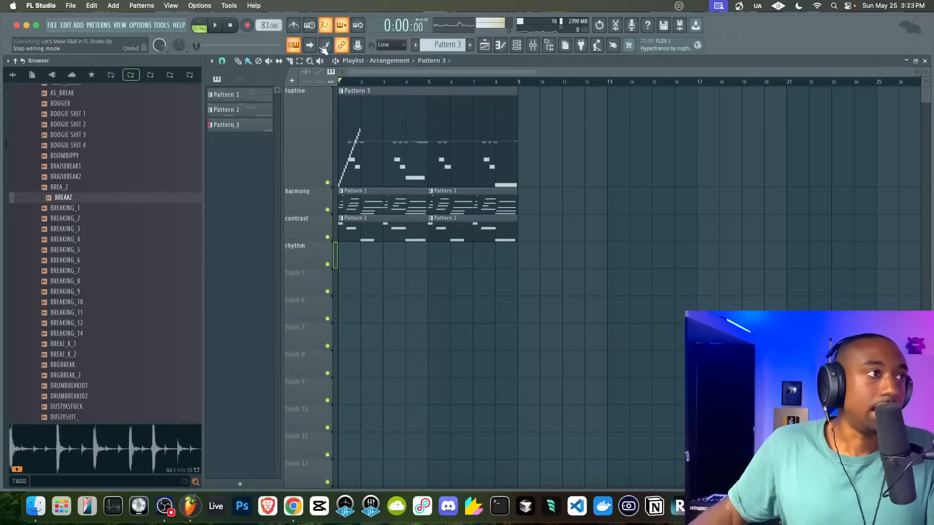
Step: Clear the dumped slice notes from the BREAAZ channel in Pattern 3 and route it to mixer track 4
{"action": "left_click", "coordinate": [508, 41]}
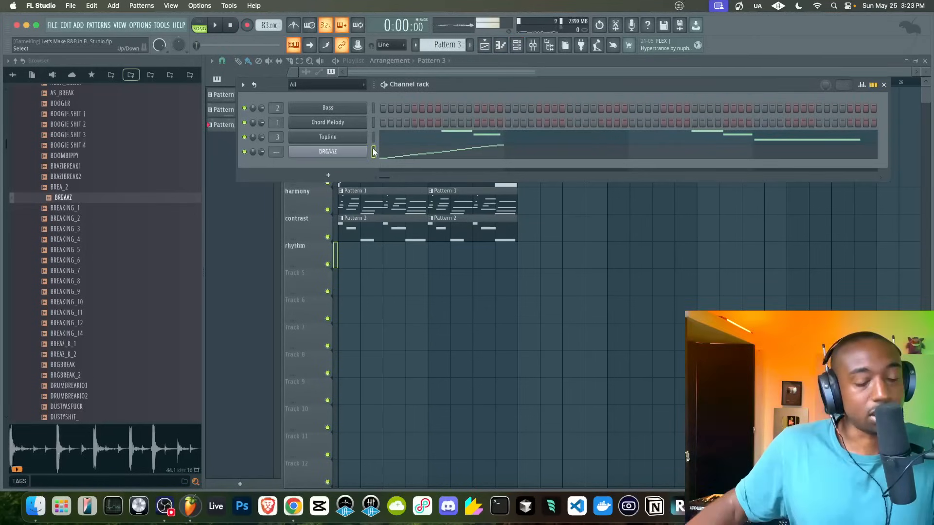
{"action": "key", "text": "super+x"}
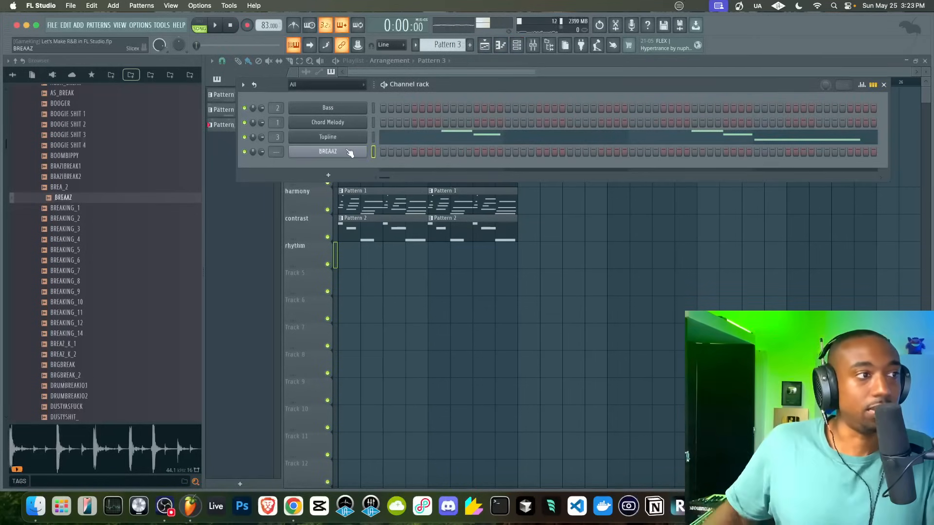
{"action": "key", "text": "super+l"}
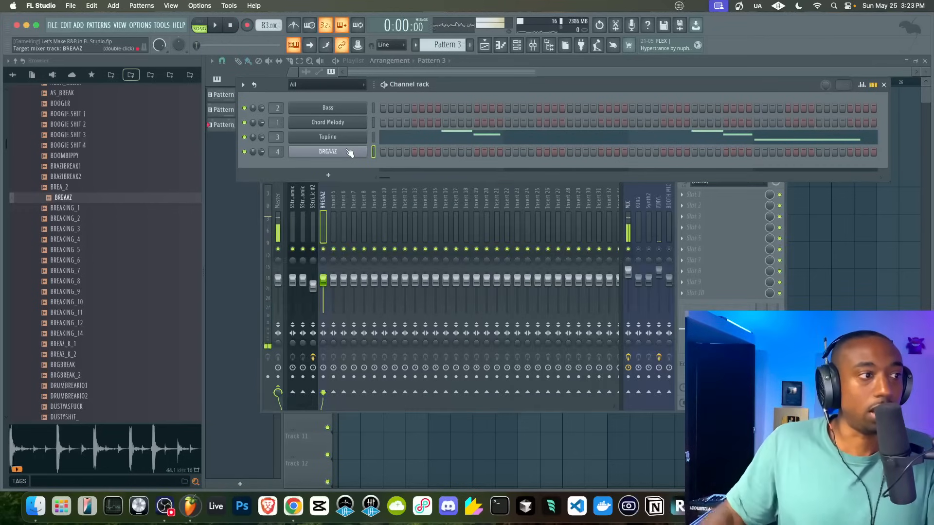
{"action": "right_click", "coordinate": [293, 45]}
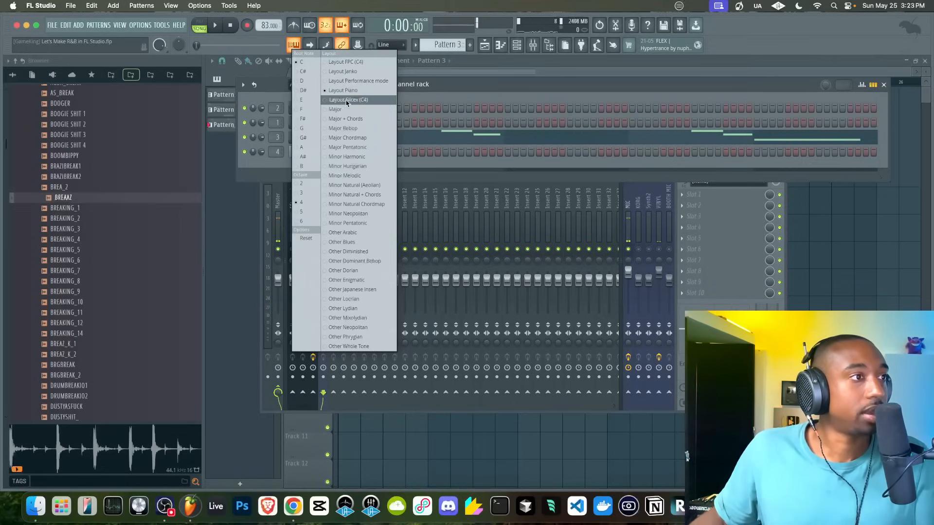
{"action": "left_click", "coordinate": [306, 238]}
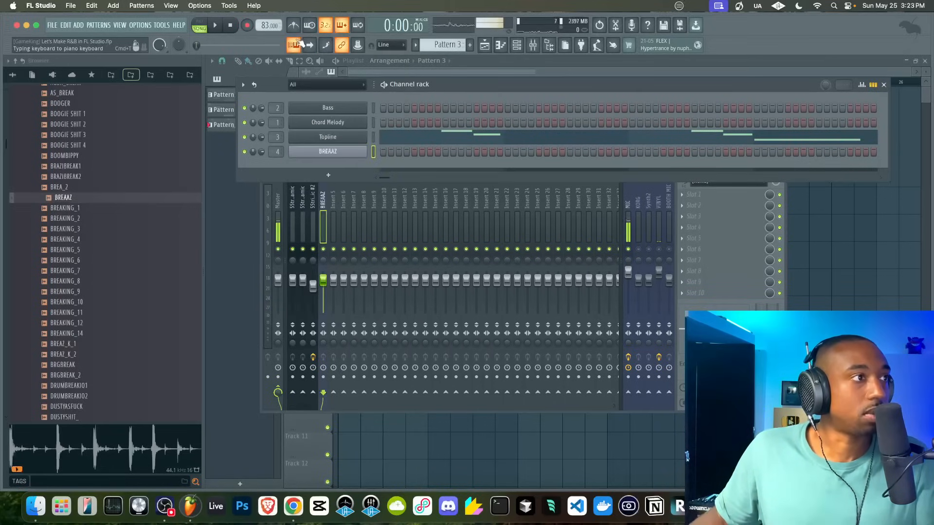
{"action": "right_click", "coordinate": [298, 43]}
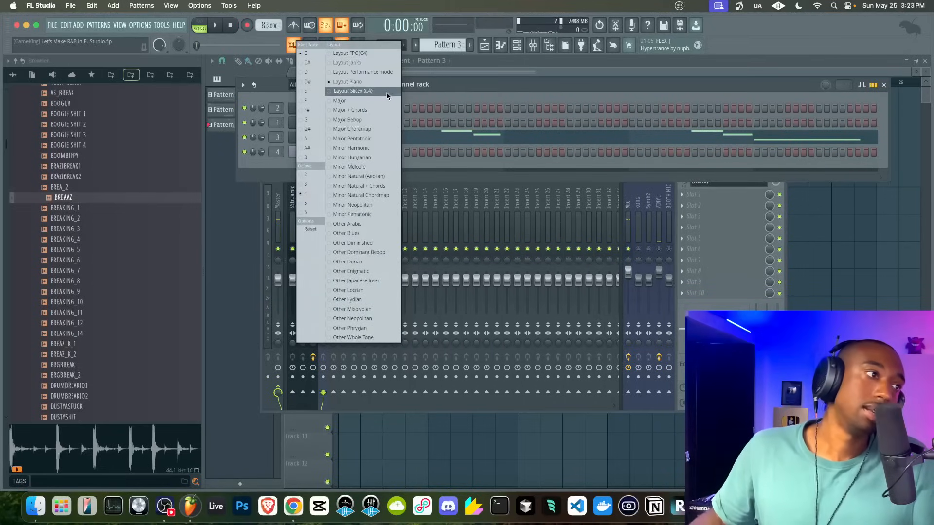
{"action": "left_click", "coordinate": [460, 92]}
Step: Switch to the empty Pattern 4, select the BREAAZ channel and mute the MIC mixer track
{"action": "left_click_drag", "start_coordinate": [459, 43], "coordinate": [458, 36]}
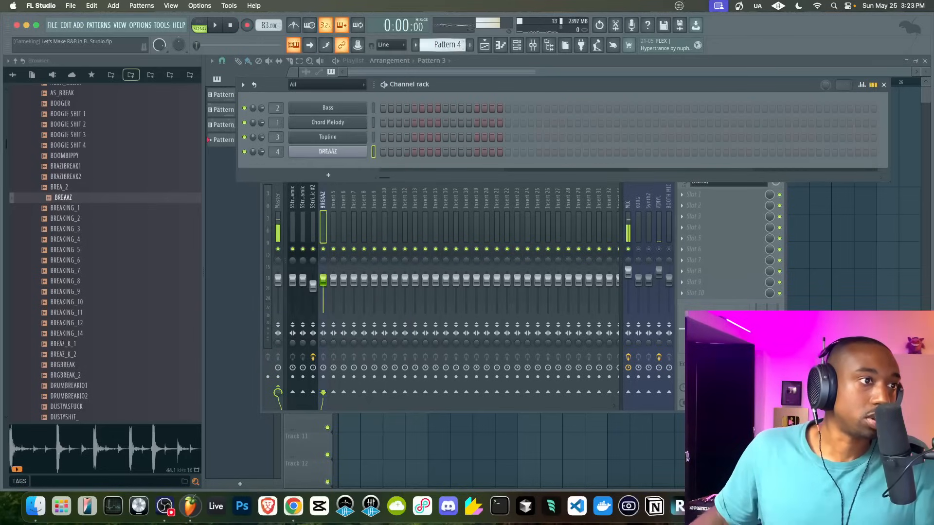
{"action": "left_click", "coordinate": [351, 153]}
{"action": "left_click", "coordinate": [604, 133]}
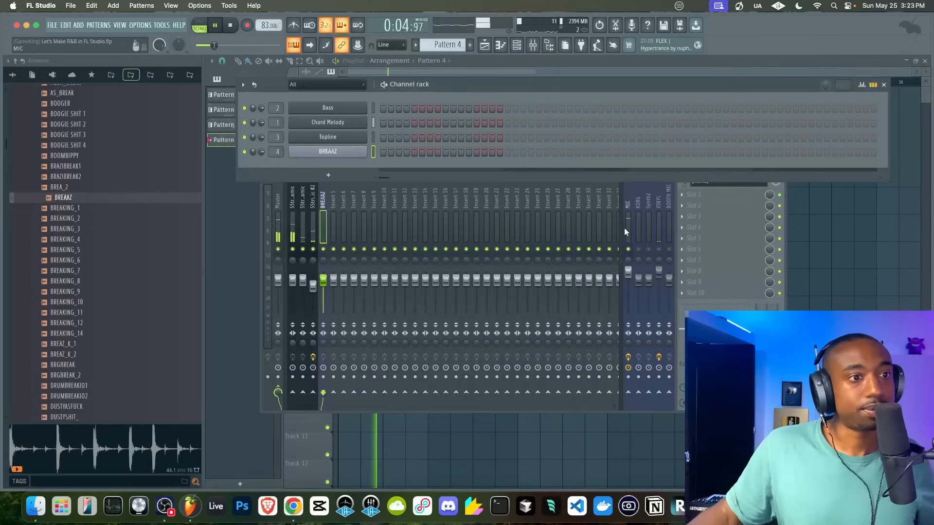
{"action": "left_click", "coordinate": [629, 249]}
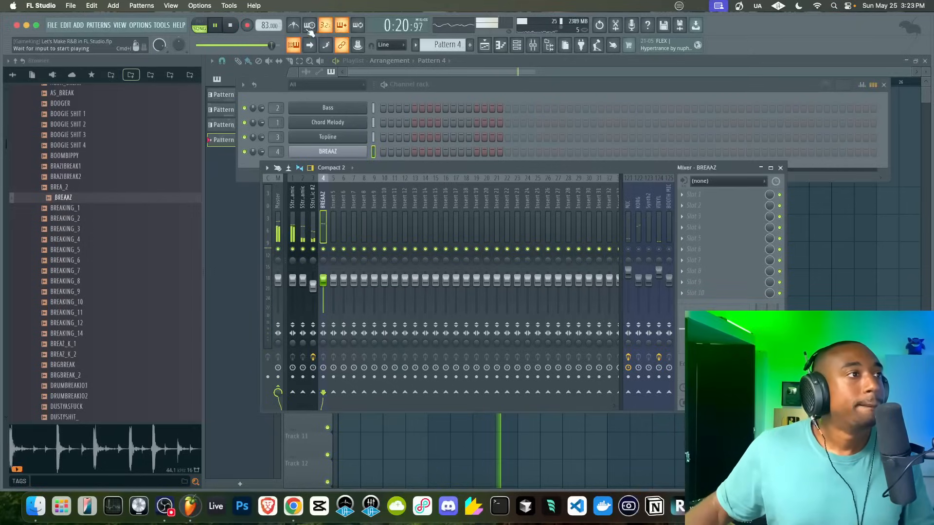
Step: Record about one bar of BREAAZ slices into Pattern 4 with the metronome on, and disarm recording
{"action": "left_click", "coordinate": [810, 216]}
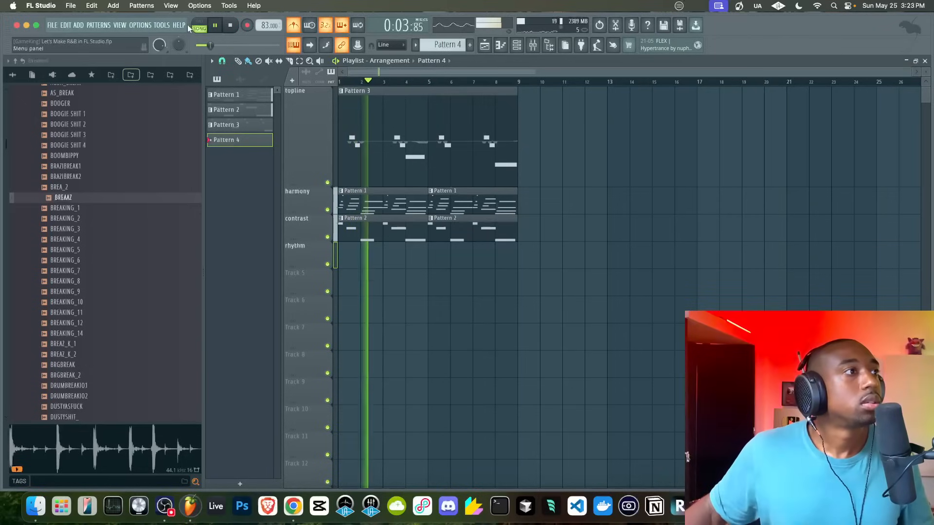
{"action": "left_click", "coordinate": [231, 25]}
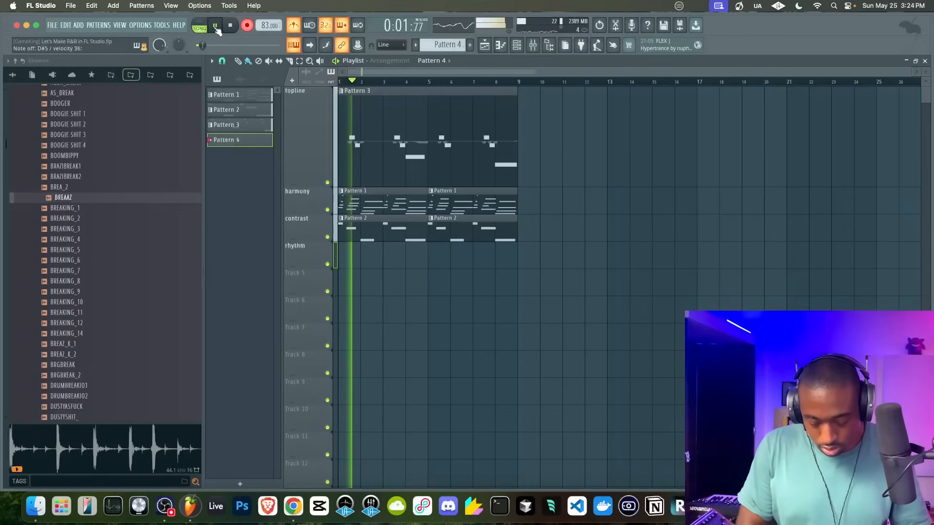
{"action": "key", "text": "space"}
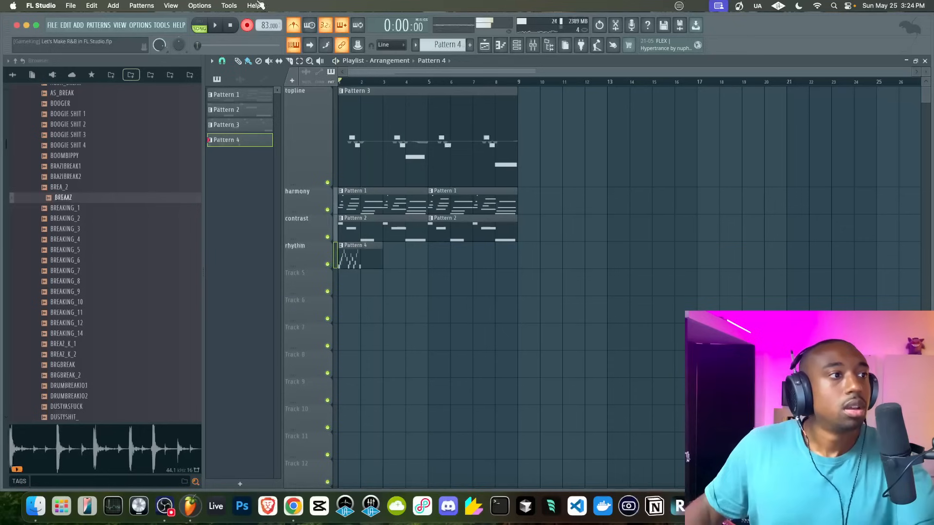
{"action": "key", "text": "F9"}
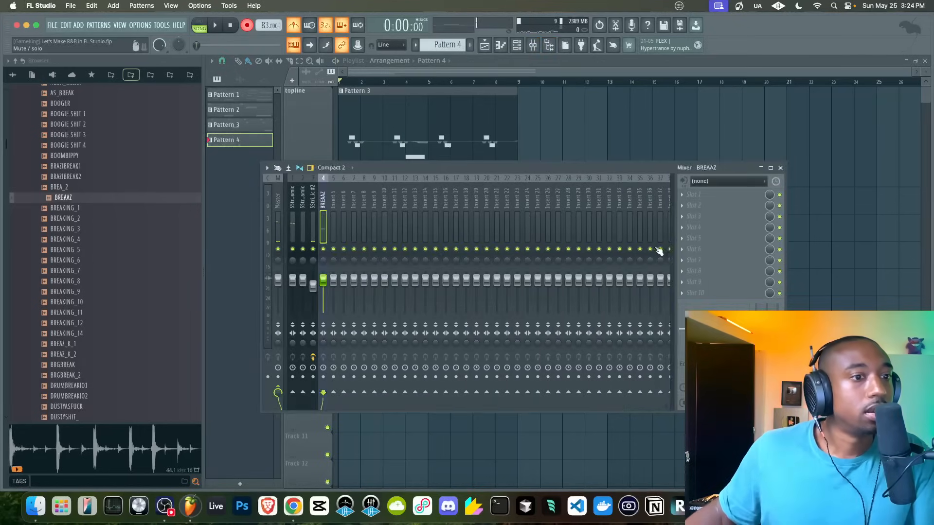
{"action": "key", "text": "F9"}
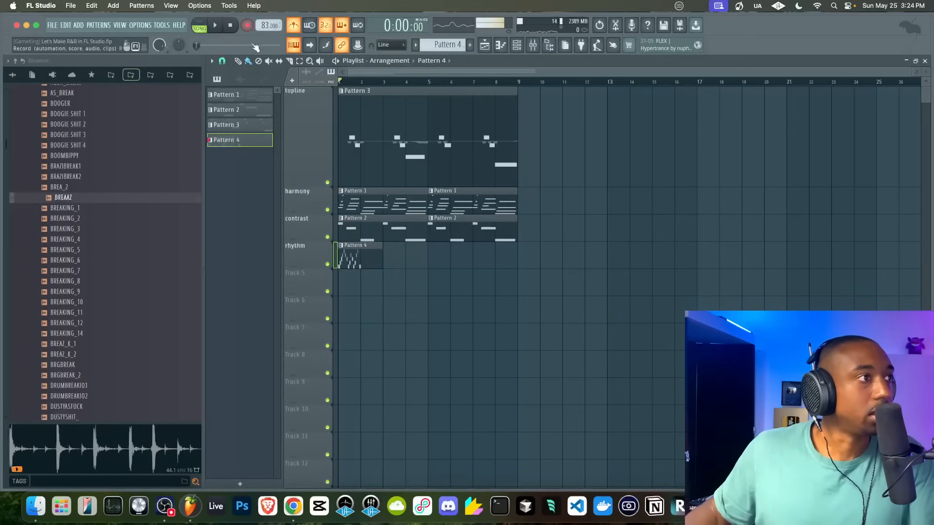
Step: Open the BREAAZ piano roll for Pattern 4, snap it to a sixteenth-note grid and hide the browser
{"action": "key", "text": "F7"}
{"action": "scroll", "coordinate": [350, 259], "scroll_direction": "left", "scroll_amount": 3}
{"action": "scroll", "coordinate": [333, 248], "scroll_direction": "up", "scroll_amount": 3}
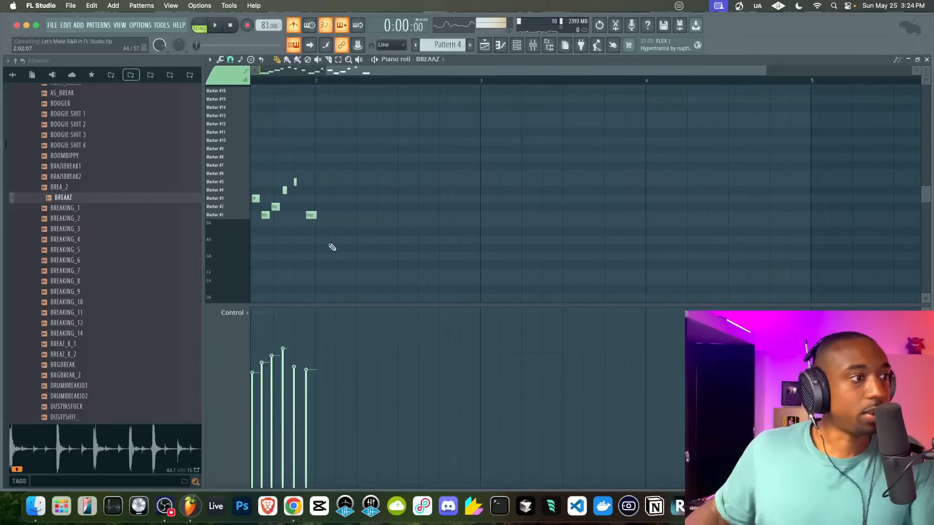
{"action": "scroll", "coordinate": [348, 234], "scroll_direction": "left", "scroll_amount": 3}
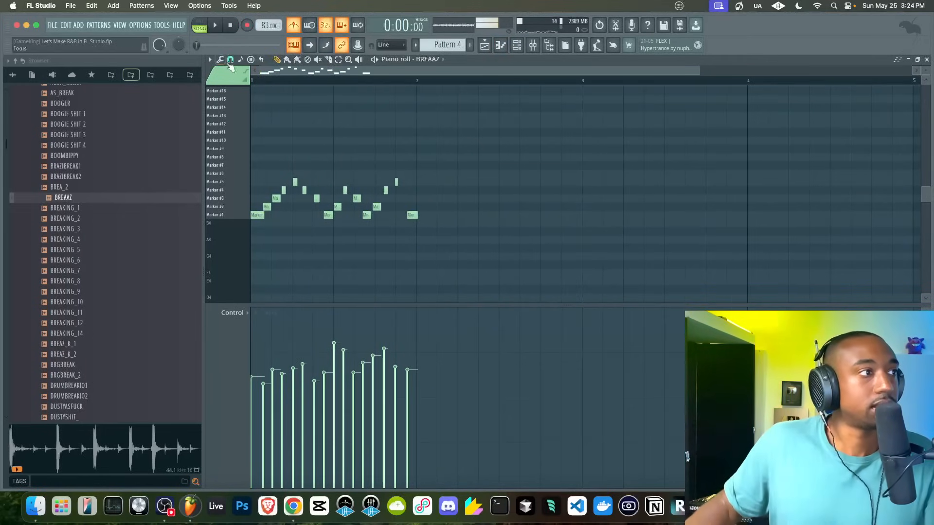
{"action": "left_click", "coordinate": [230, 60]}
{"action": "left_click", "coordinate": [242, 183]}
{"action": "scroll", "coordinate": [330, 217], "scroll_direction": "up", "scroll_amount": 3}
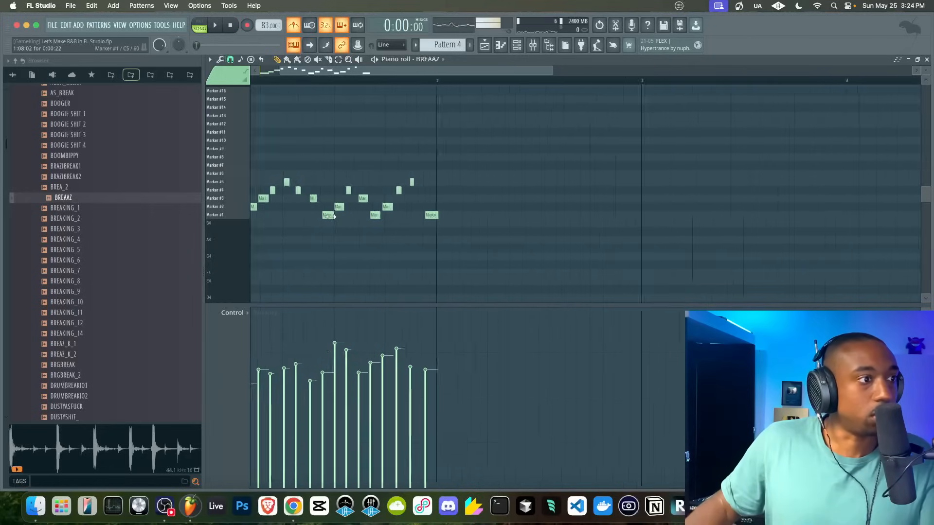
{"action": "scroll", "coordinate": [330, 216], "scroll_direction": "up", "scroll_amount": 1}
{"action": "left_click", "coordinate": [551, 49]}
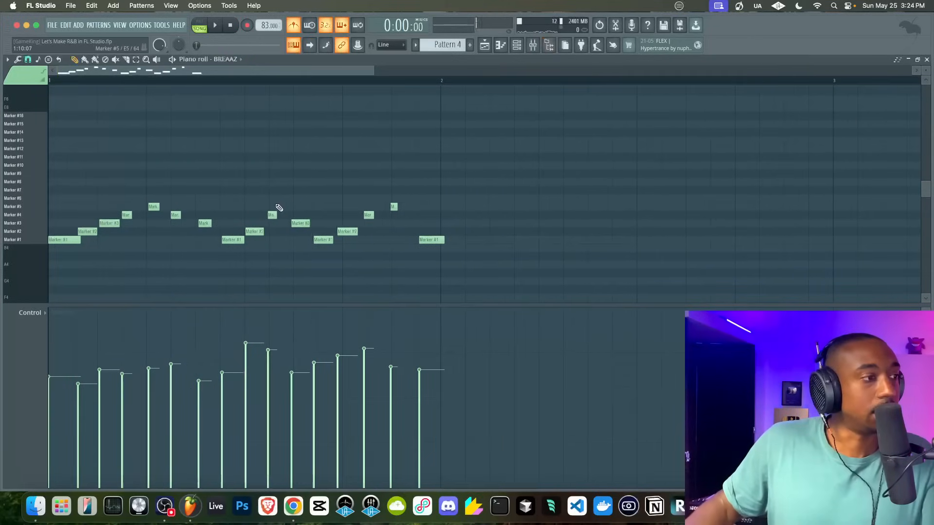
Step: Quantize the start times of the recorded BREAAZ notes, playing the pattern before and after
{"action": "key", "text": "space"}
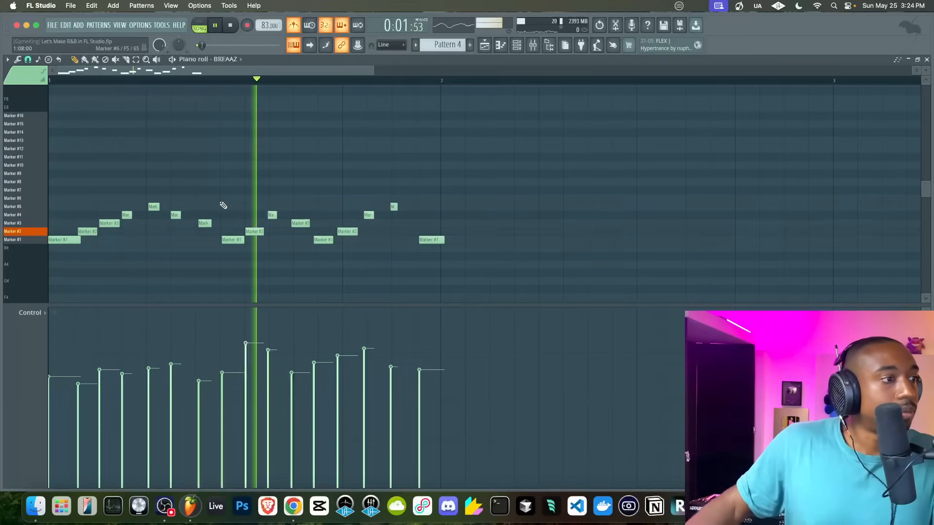
{"action": "key", "text": "space"}
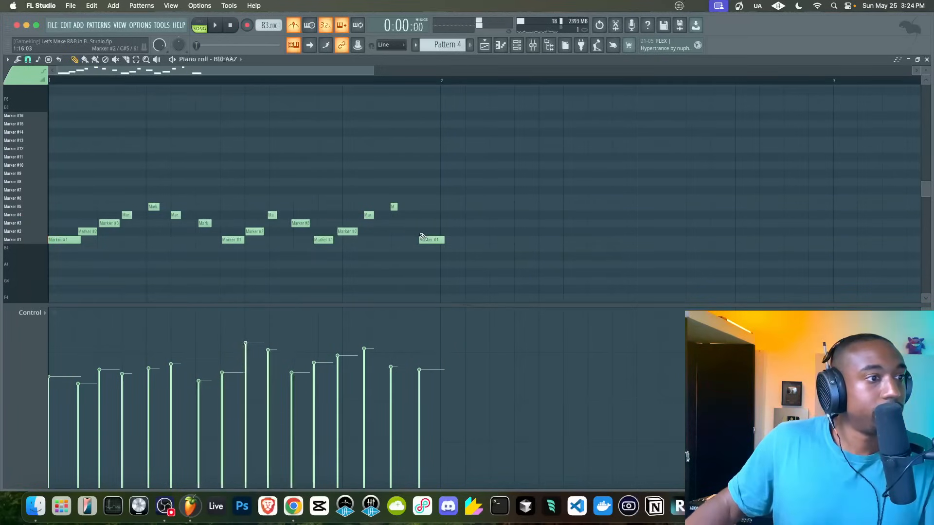
{"action": "key", "text": "alt+q"}
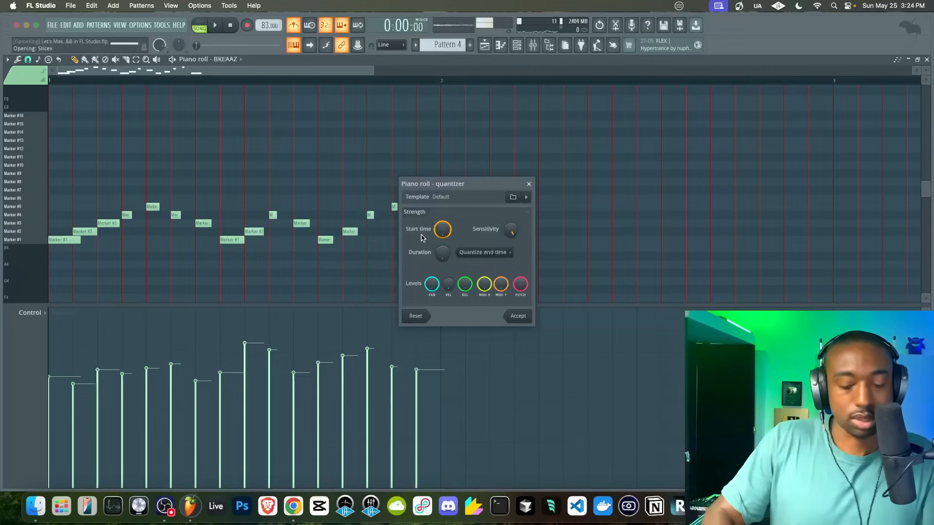
{"action": "key", "text": "Return"}
{"action": "key", "text": "space"}
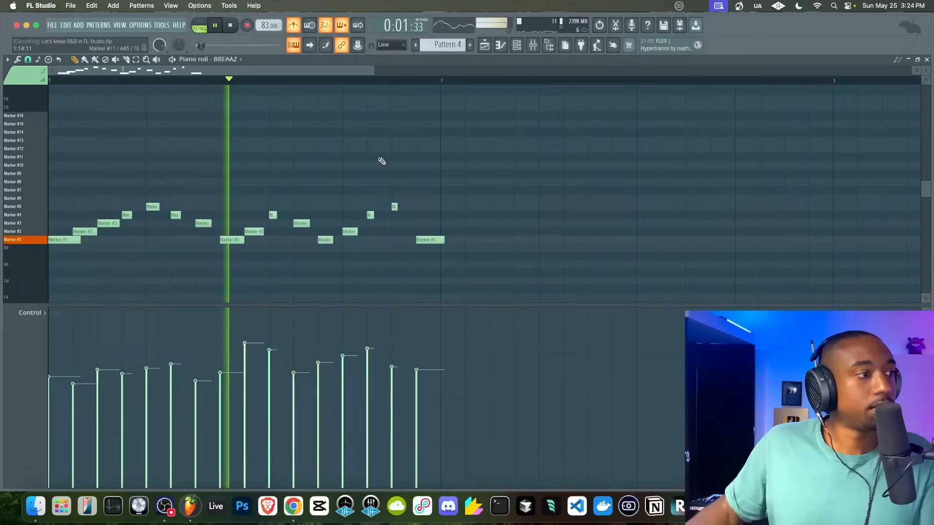
{"action": "key", "text": "space"}
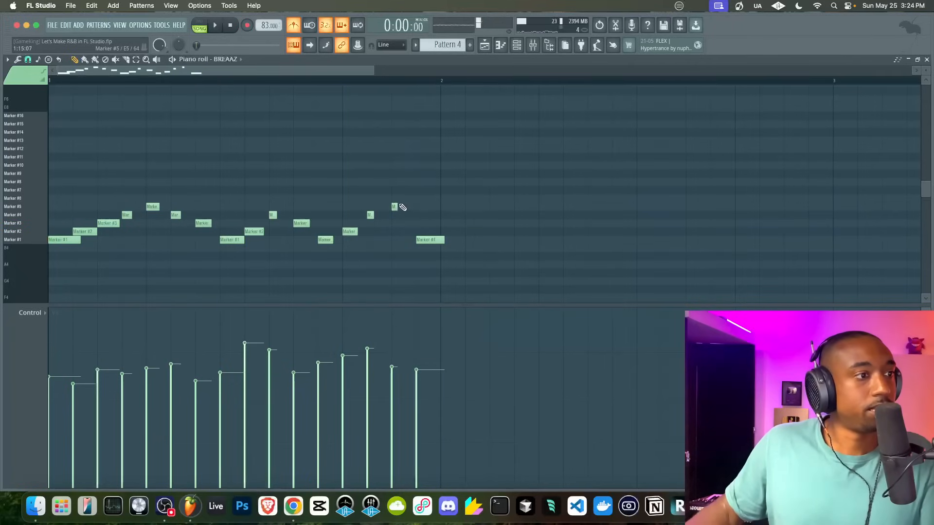
Step: Extend the BREAAZ notes so each meets the following one, and trim the last note to end at bar 2
{"action": "key", "text": "ctrl+l"}
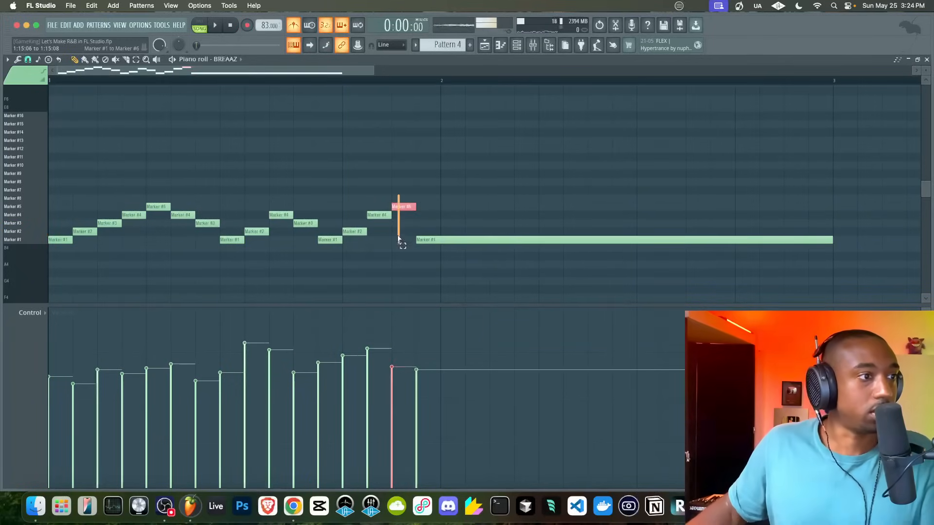
{"action": "key", "text": "space"}
{"action": "key", "text": "space"}
{"action": "key", "text": "space"}
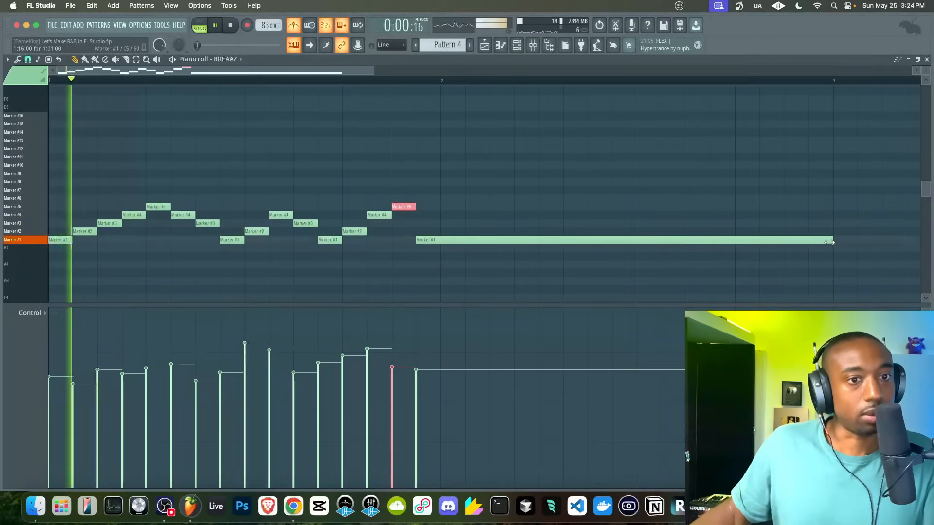
{"action": "left_click_drag", "start_coordinate": [831, 241], "coordinate": [442, 247]}
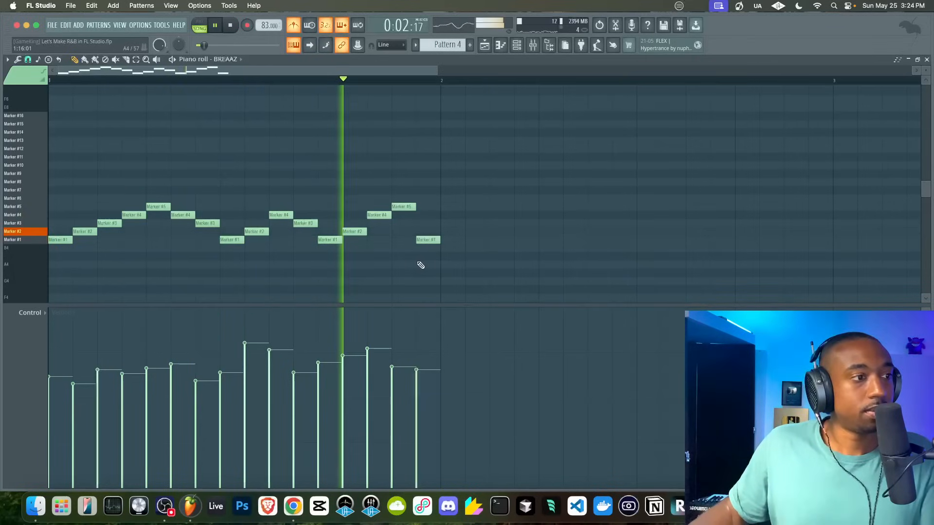
Step: Duplicate the whole first bar of BREAAZ notes into bar 2 and play the result
{"action": "left_click_drag", "start_coordinate": [446, 283], "coordinate": [76, 113]}
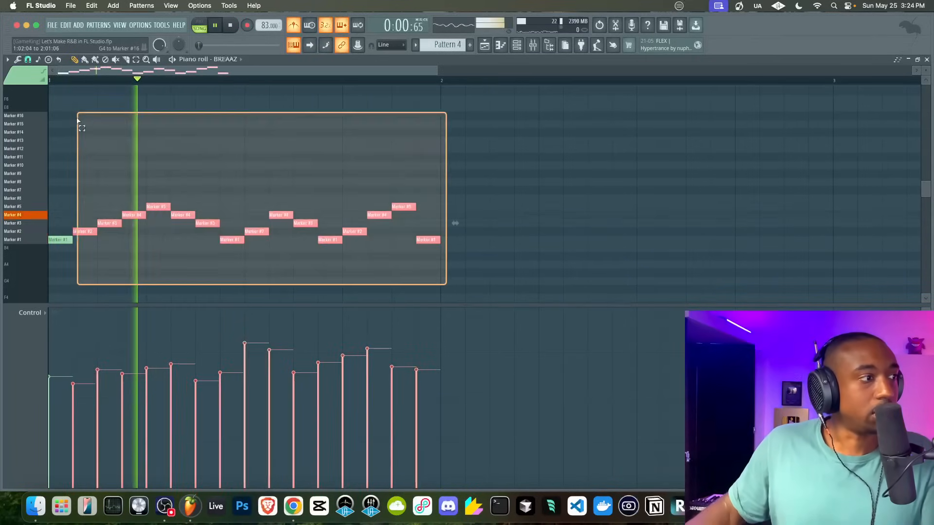
{"action": "key", "text": "space"}
{"action": "key", "text": "ctrl+b"}
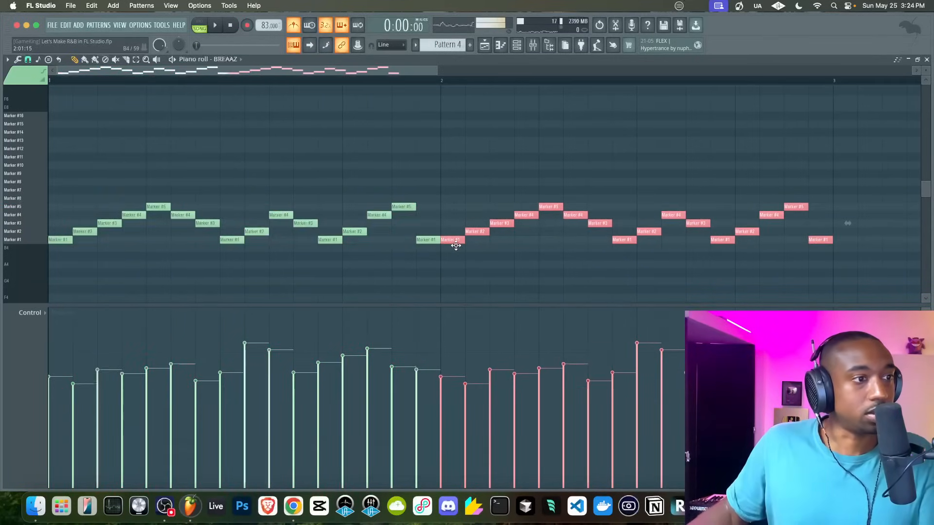
{"action": "scroll", "coordinate": [447, 241], "scroll_direction": "up", "scroll_amount": 2}
{"action": "scroll", "coordinate": [278, 237], "scroll_direction": "down", "scroll_amount": 3}
{"action": "key", "text": "space"}
{"action": "scroll", "coordinate": [276, 238], "scroll_direction": "down", "scroll_amount": 3}
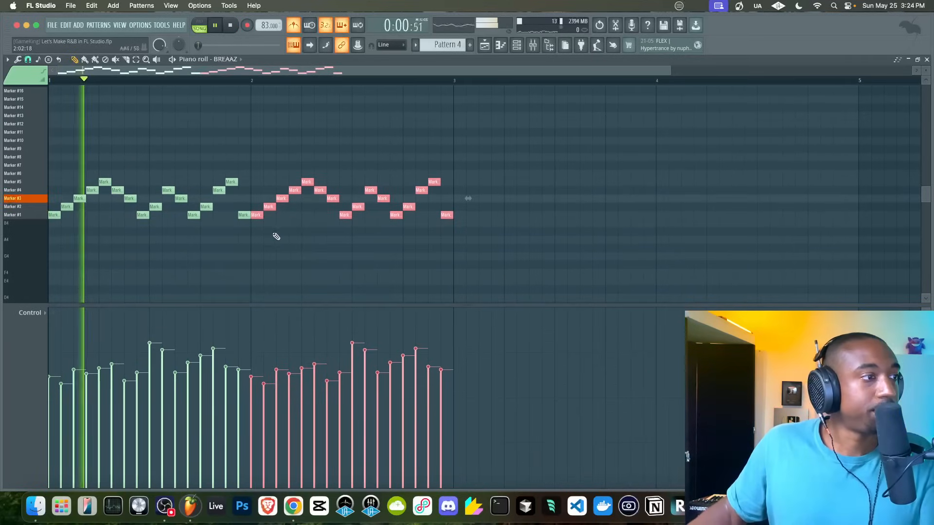
Step: Turn off the metronome, move the Marker #3 note at step 11 of bar 2 down to Marker #1, and play it back
{"action": "left_click", "coordinate": [295, 27]}
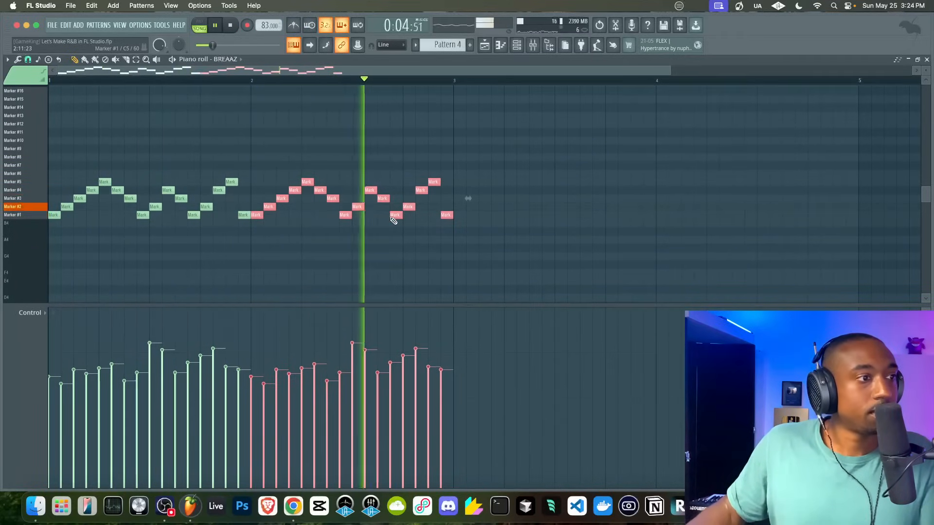
{"action": "key", "text": "space"}
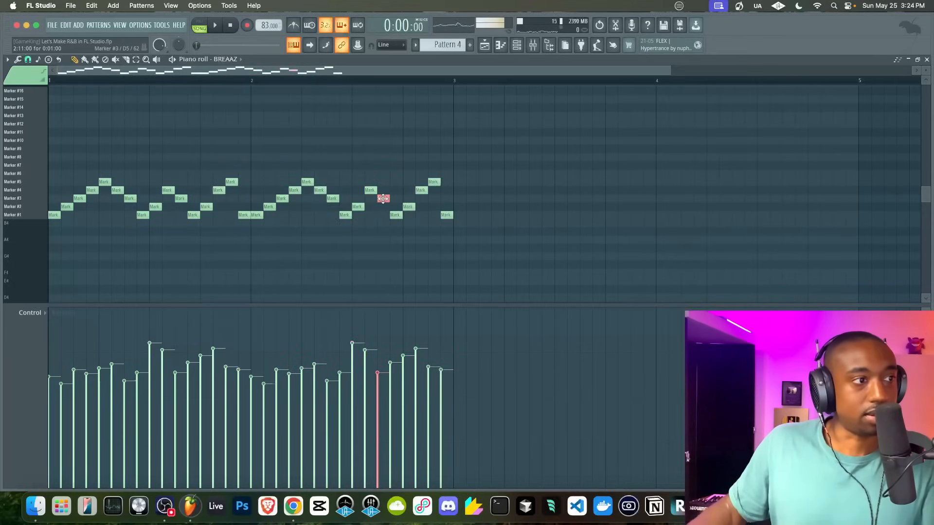
{"action": "key", "text": "space"}
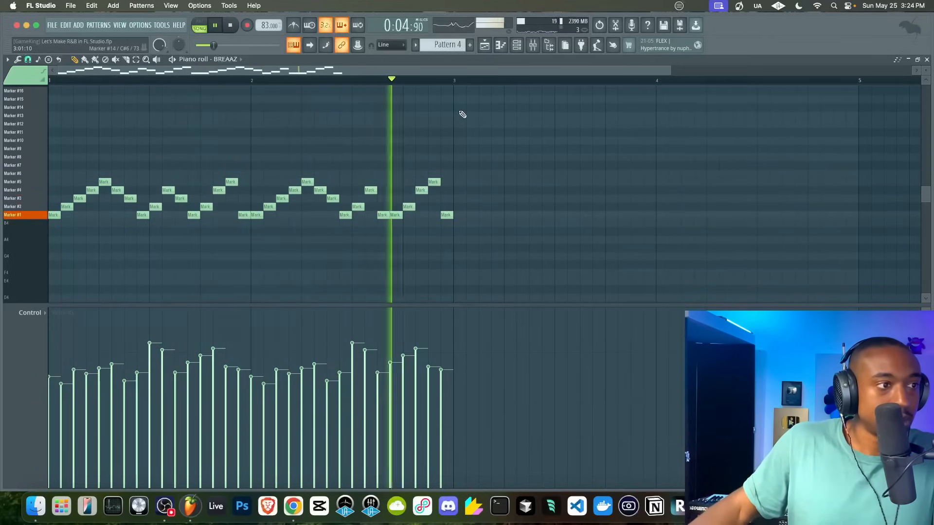
{"action": "key", "text": "space"}
Step: Repeat the Pattern 4 clip along the playlist's rhythm track so four clips fill bars 1 to 8
{"action": "key", "text": "F5"}
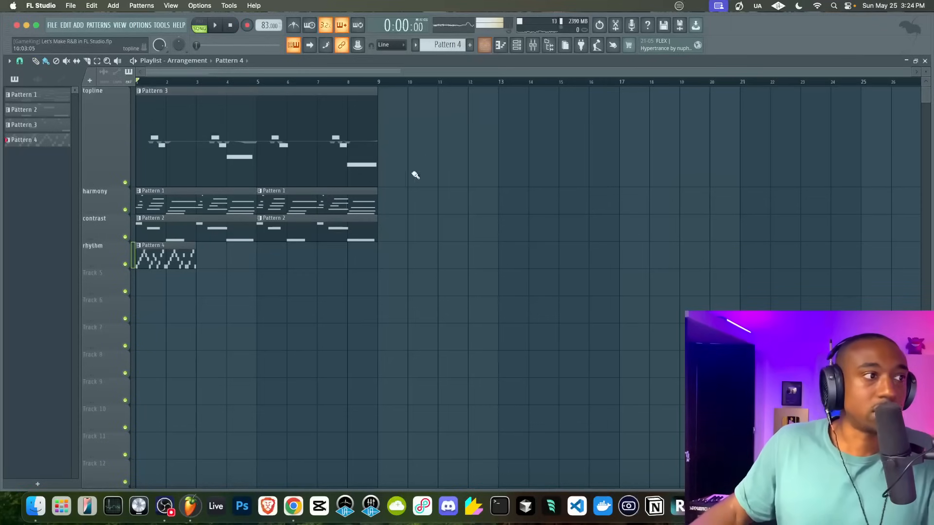
{"action": "left_click_drag", "start_coordinate": [205, 259], "coordinate": [298, 260]}
{"action": "left_click", "coordinate": [354, 263]}
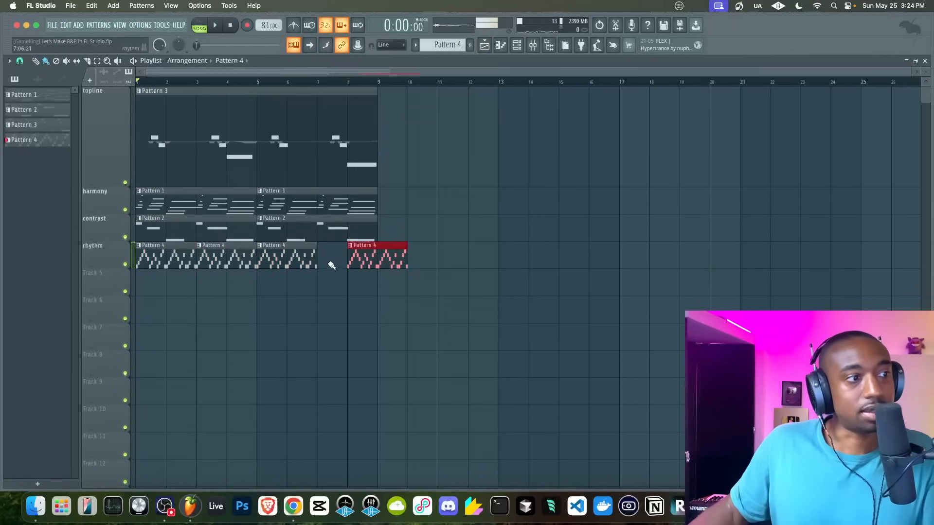
{"action": "left_click_drag", "start_coordinate": [368, 262], "coordinate": [338, 262]}
Step: Make the second Pattern 4 clip on the rhythm track unique and replace the fourth clip with that copy
{"action": "right_click", "coordinate": [198, 249]}
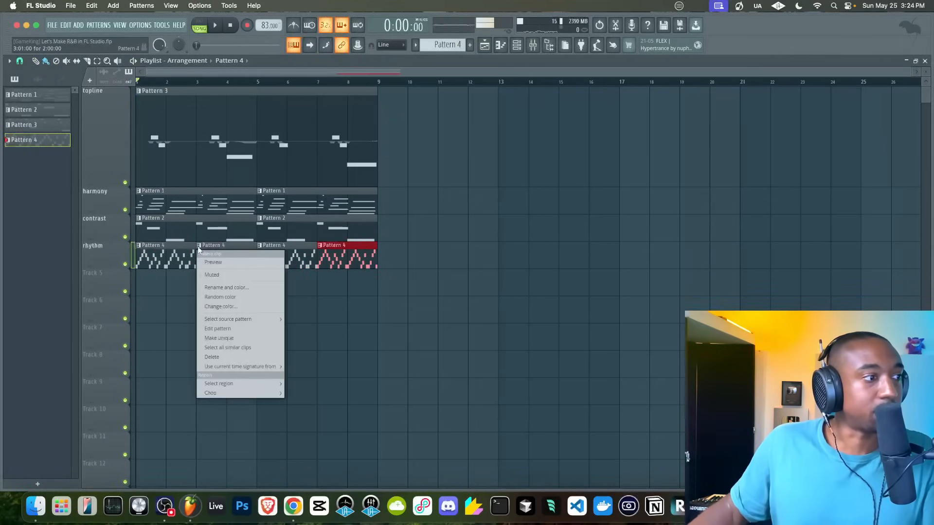
{"action": "left_click", "coordinate": [224, 338]}
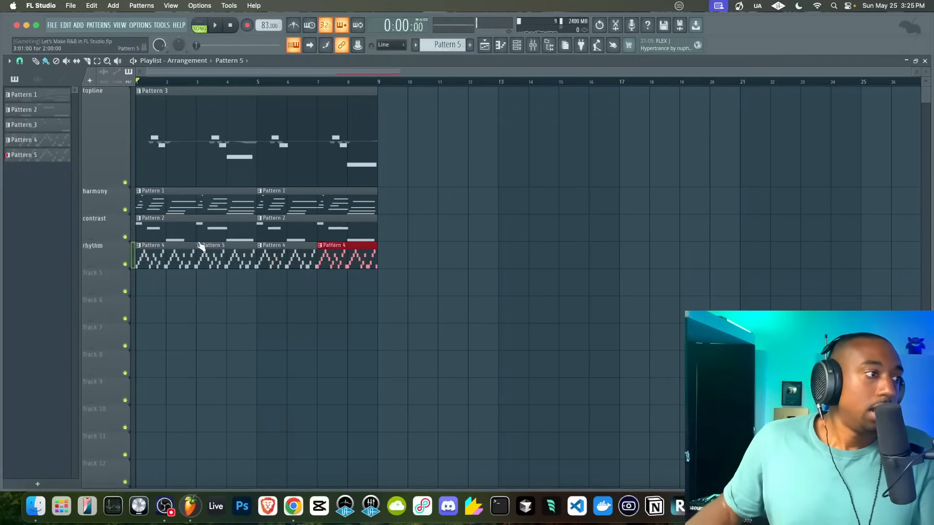
{"action": "right_click", "coordinate": [200, 246]}
{"action": "left_click", "coordinate": [227, 329]}
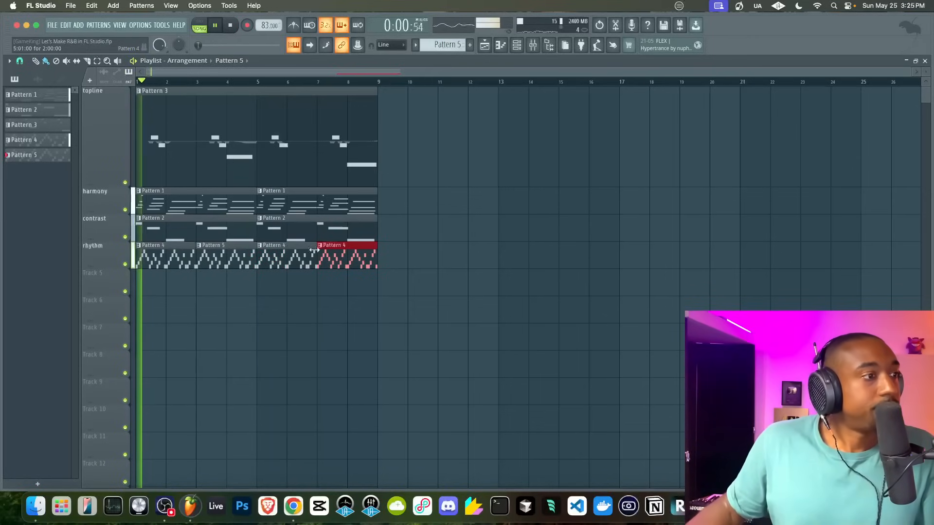
{"action": "right_click", "coordinate": [331, 263]}
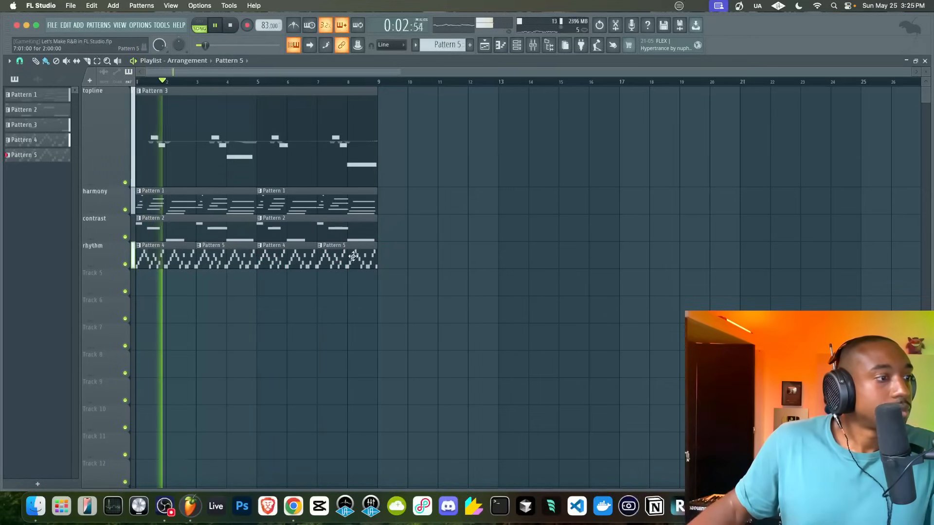
Step: In Pattern 5, move the step 8 BREAAZ notes of bars 1 and 2 up from Marker #1 to Marker #5, playing it back
{"action": "double_click", "coordinate": [227, 257]}
{"action": "scroll", "coordinate": [204, 211], "scroll_direction": "left", "scroll_amount": 1}
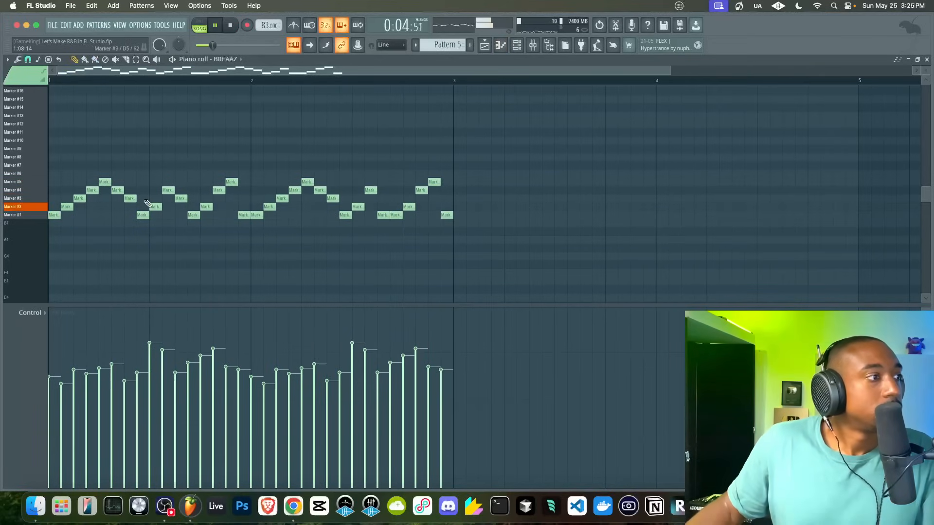
{"action": "left_click", "coordinate": [537, 46]}
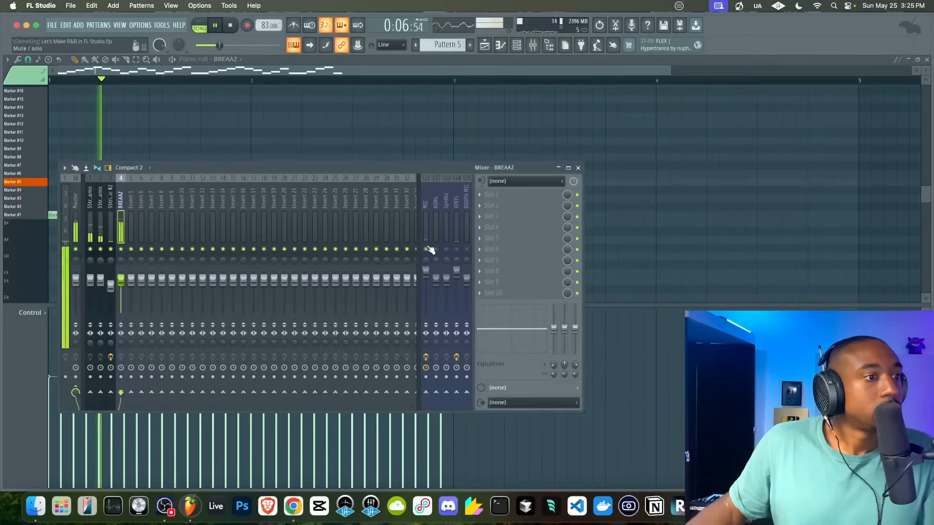
{"action": "key", "text": "F9"}
{"action": "key", "text": "l"}
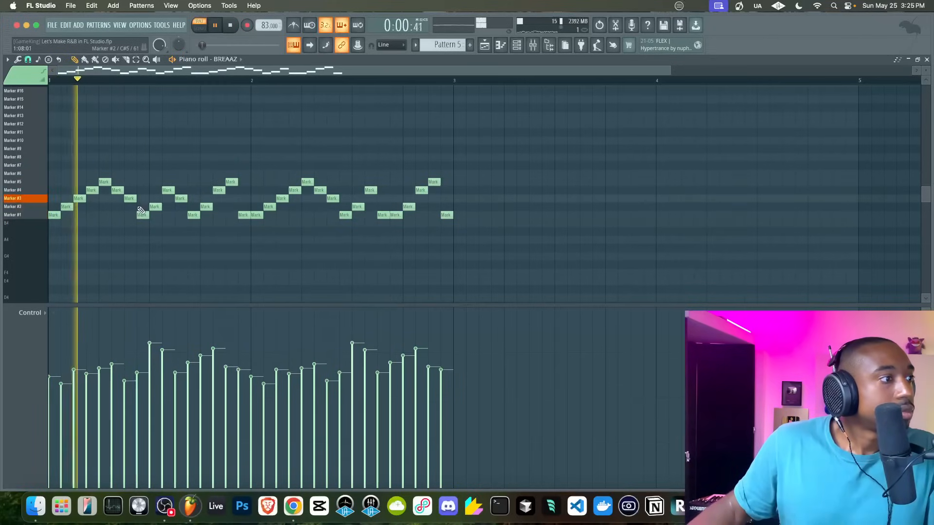
{"action": "key", "text": "space"}
{"action": "key", "text": "space"}
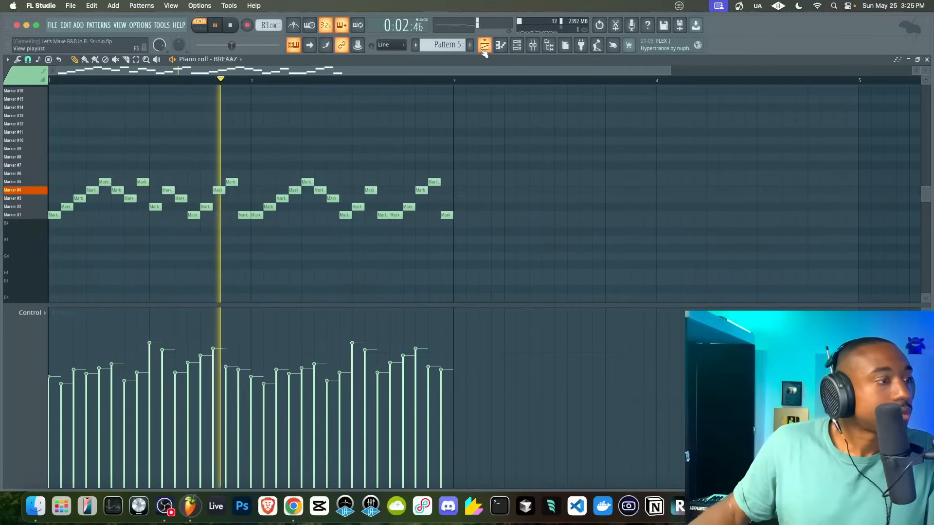
{"action": "left_click_drag", "start_coordinate": [344, 215], "coordinate": [344, 181]}
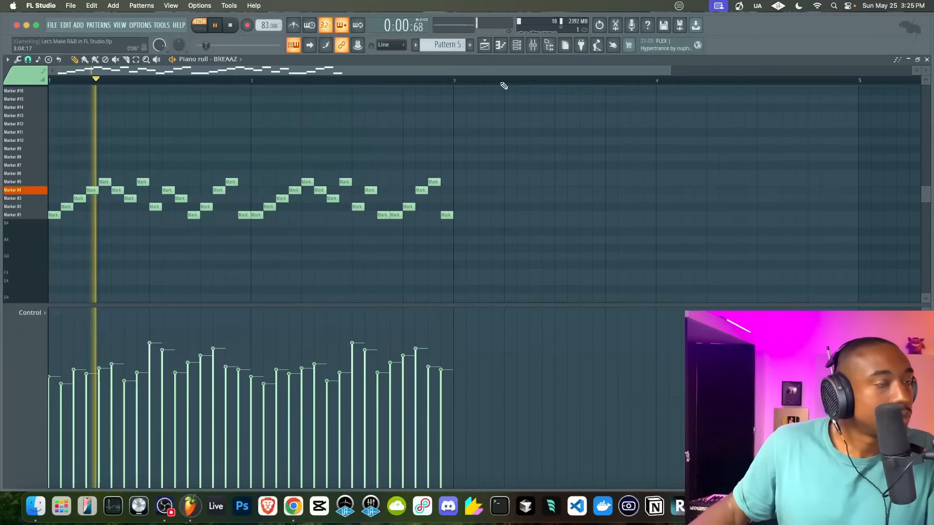
Step: Return to the playlist and play the full arrangement from bar 3 to check the drum variation
{"action": "left_click", "coordinate": [484, 47]}
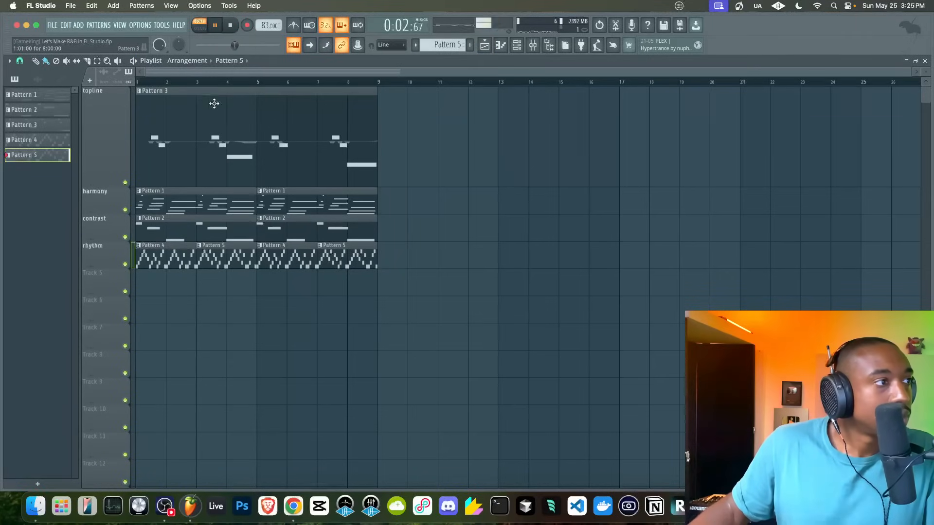
{"action": "left_click", "coordinate": [198, 82]}
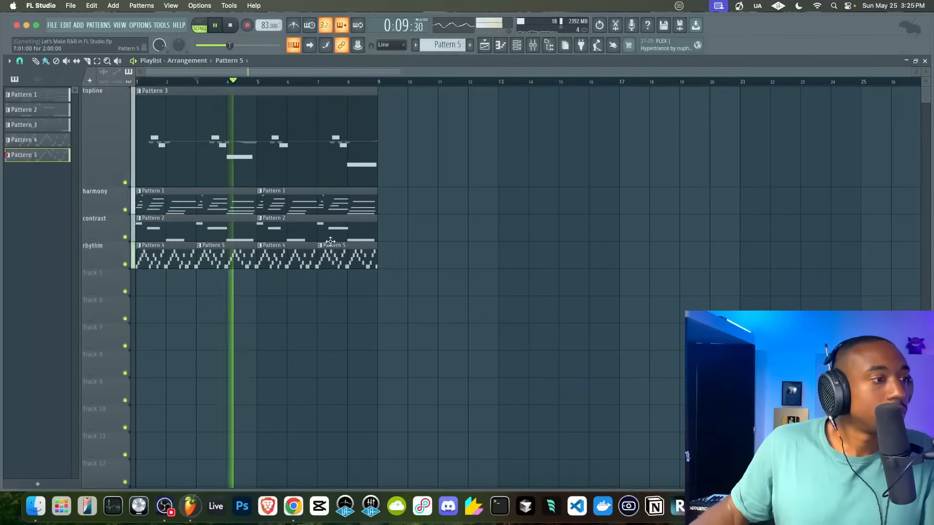
{"action": "left_click", "coordinate": [533, 45]}
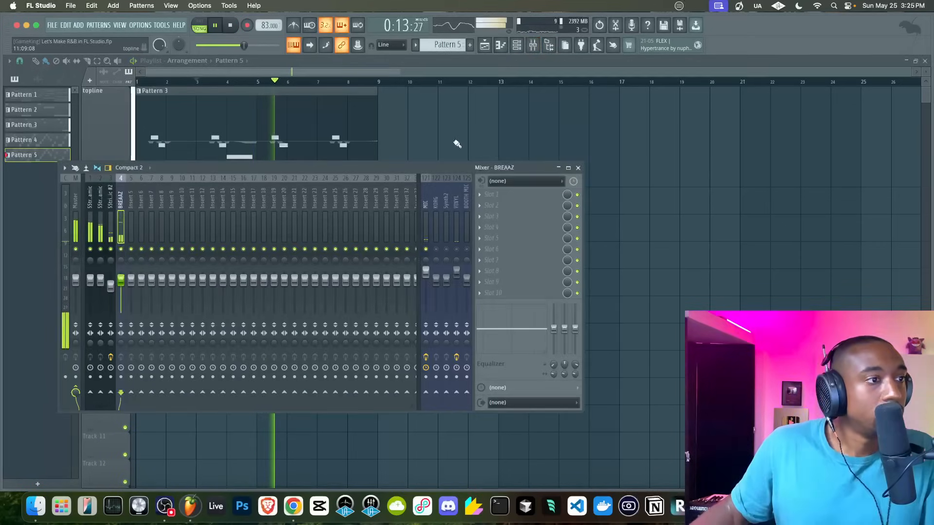
{"action": "key", "text": "F9"}
Step: Save the project and duplicate all playlist clips of bars 1 to 8 into bars 9 to 16
{"action": "key", "text": "super+s"}
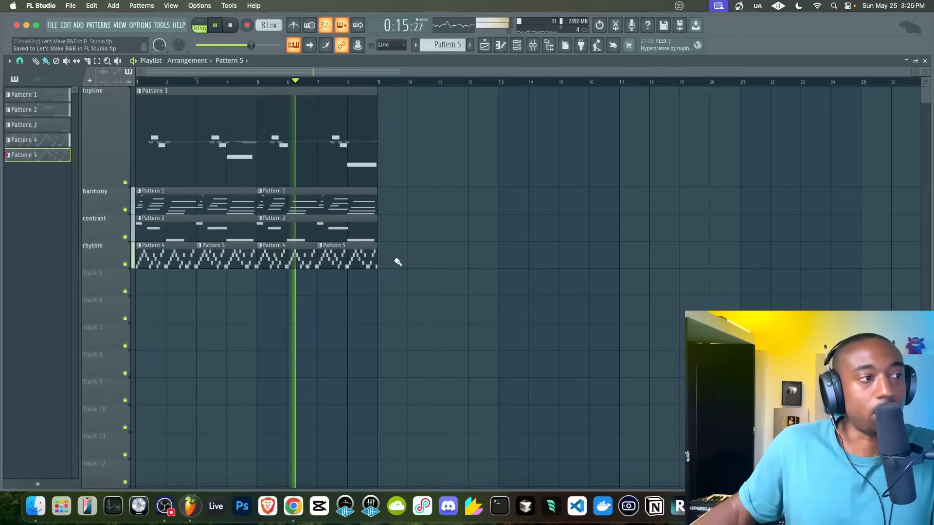
{"action": "key", "text": "ctrl+a"}
{"action": "key", "text": "ctrl+b"}
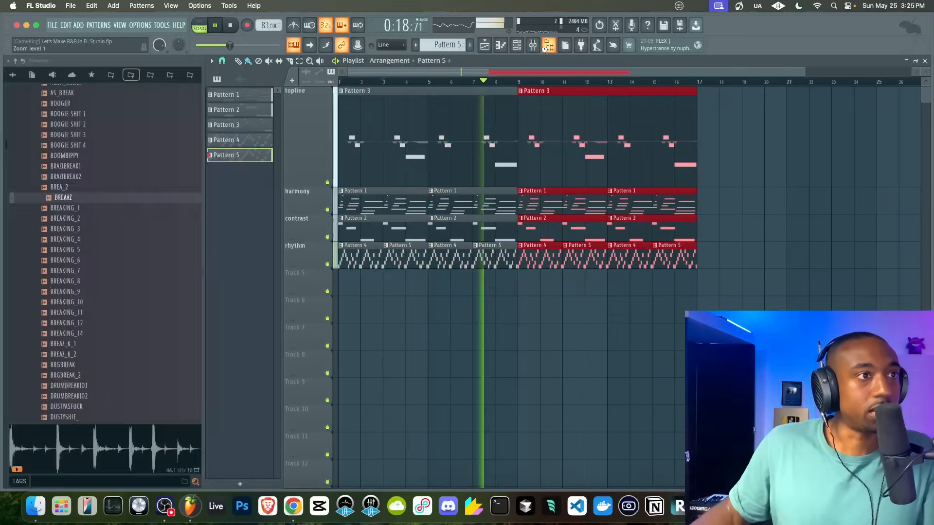
Step: Show the sample browser and the channel rack, and switch to the new empty Pattern 6
{"action": "left_click", "coordinate": [549, 45]}
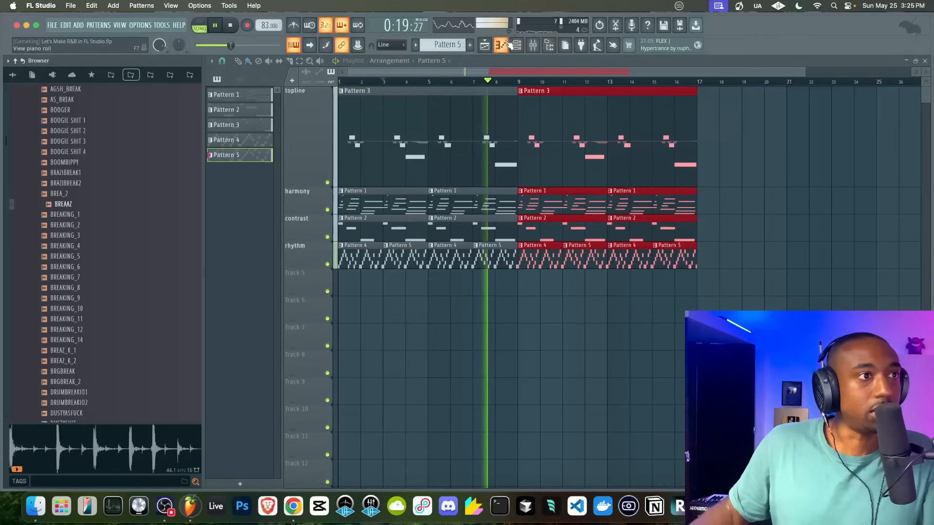
{"action": "left_click", "coordinate": [516, 45]}
{"action": "left_click", "coordinate": [470, 45]}
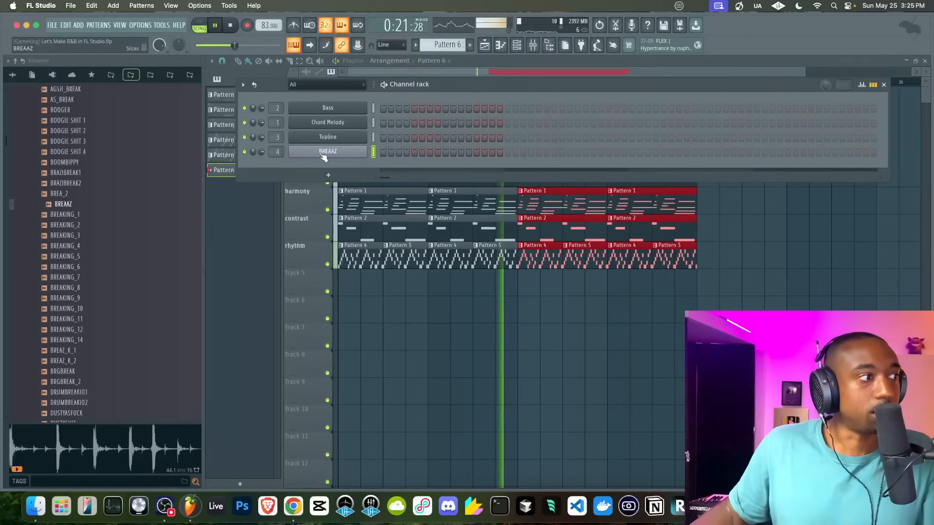
Step: Leave the BREAKS folder and open the 1 - Go - To Drums folder inside Friends Sounds in the sample browser
{"action": "scroll", "coordinate": [98, 180], "scroll_direction": "up", "scroll_amount": 10}
{"action": "left_click", "coordinate": [56, 125]}
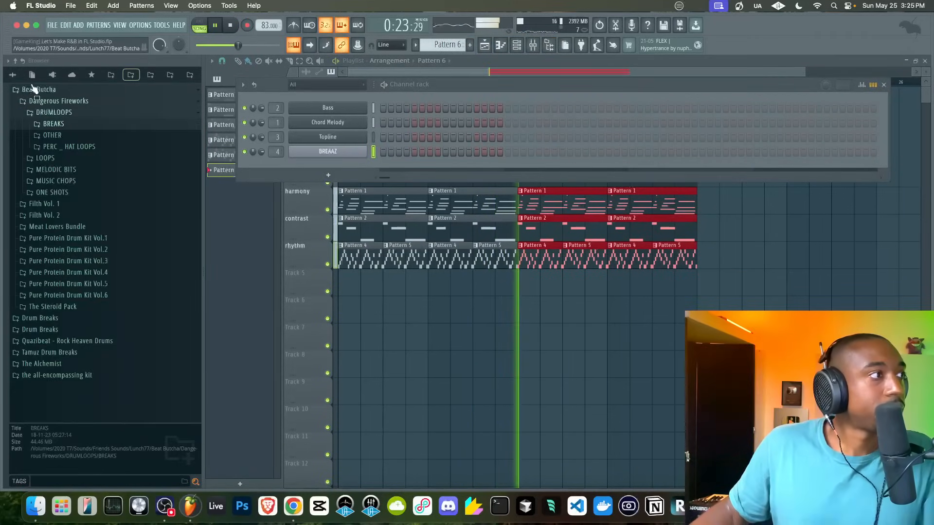
{"action": "left_click", "coordinate": [14, 74]}
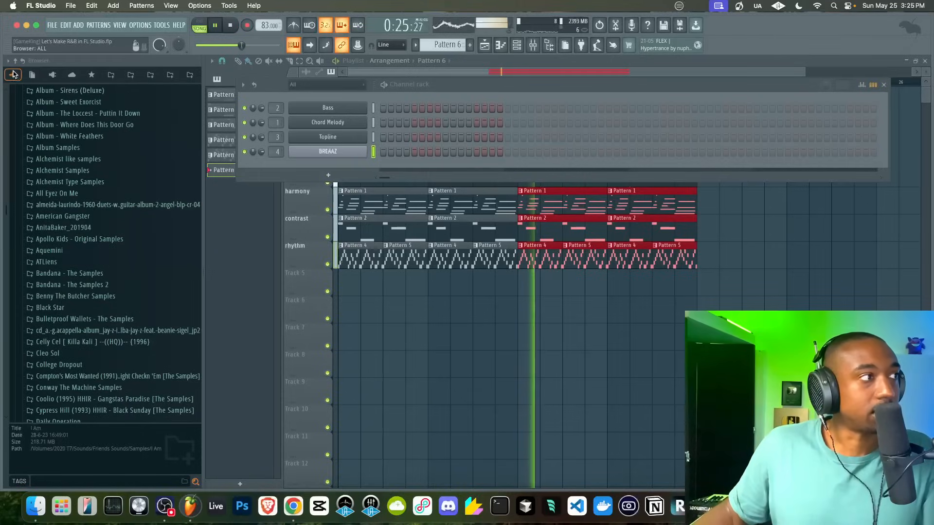
{"action": "left_click", "coordinate": [43, 220]}
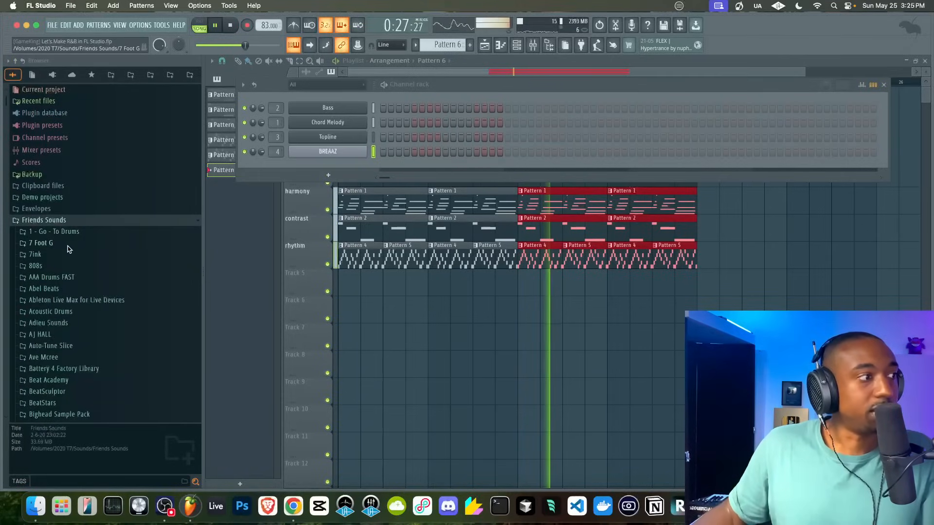
{"action": "left_click", "coordinate": [69, 232]}
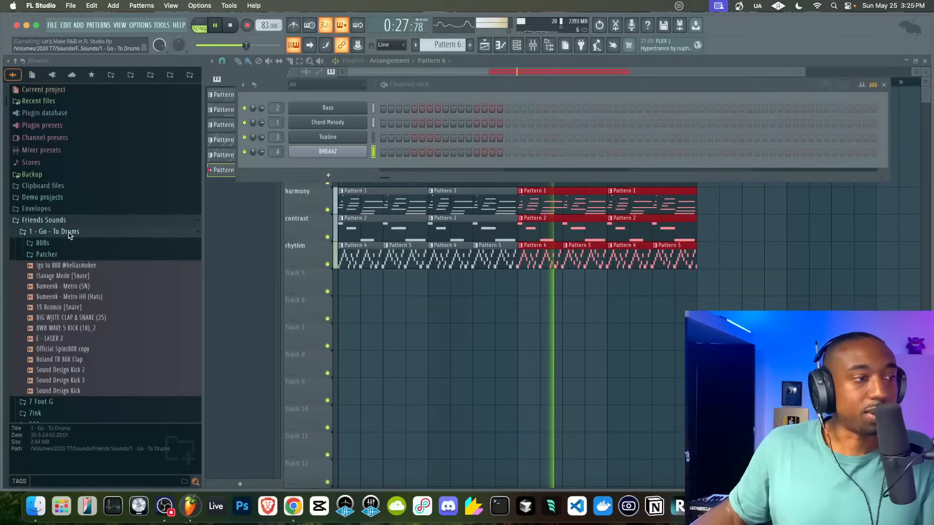
Step: Audition the drum samples, load BWB WAVE 5 KICK (10)_2 into a new channel and route it to mixer track 5
{"action": "left_click", "coordinate": [73, 277]}
{"action": "left_click", "coordinate": [76, 288]}
{"action": "left_click", "coordinate": [76, 298]}
{"action": "left_click", "coordinate": [71, 318]}
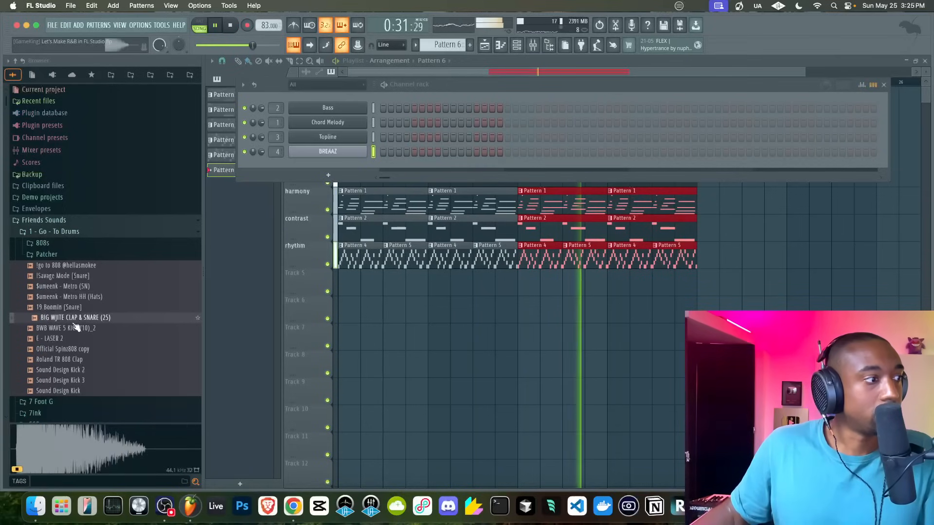
{"action": "left_click", "coordinate": [72, 328]}
{"action": "right_click", "coordinate": [73, 327]}
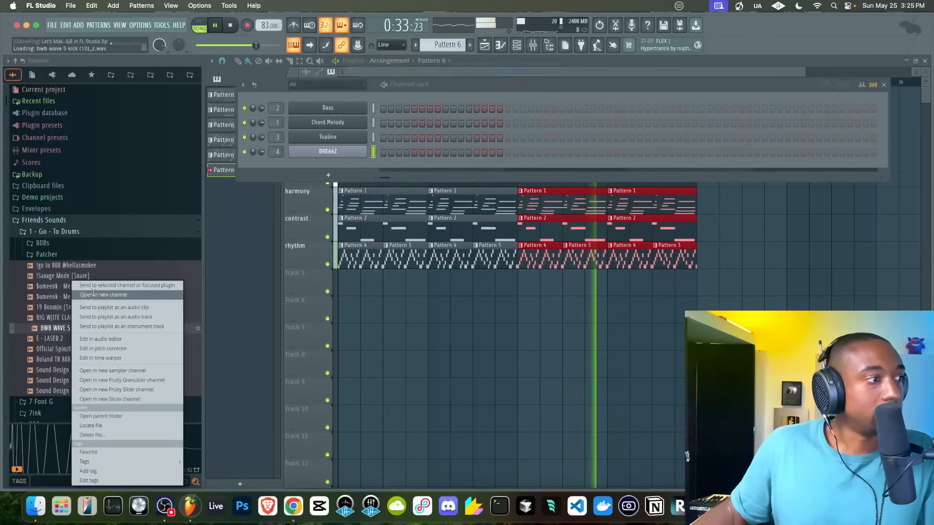
{"action": "left_click", "coordinate": [93, 297]}
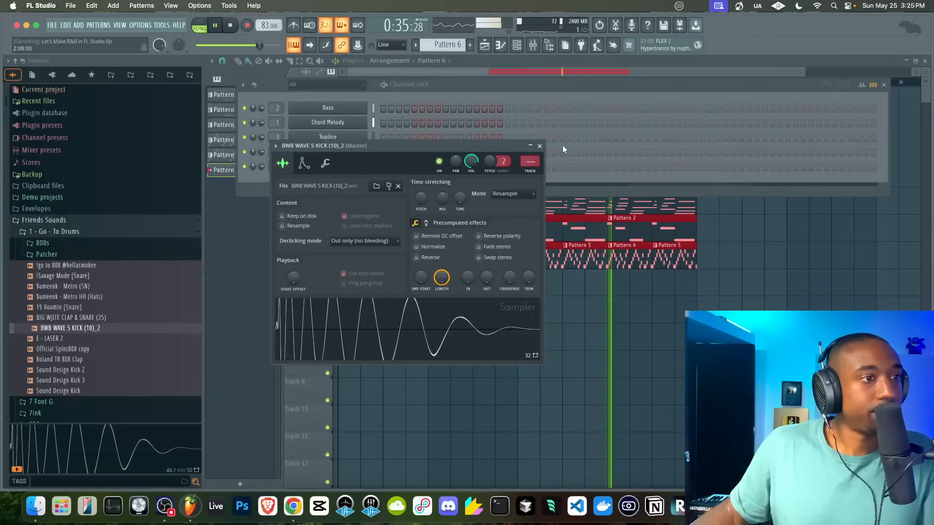
{"action": "left_click", "coordinate": [540, 145]}
{"action": "key", "text": "F9"}
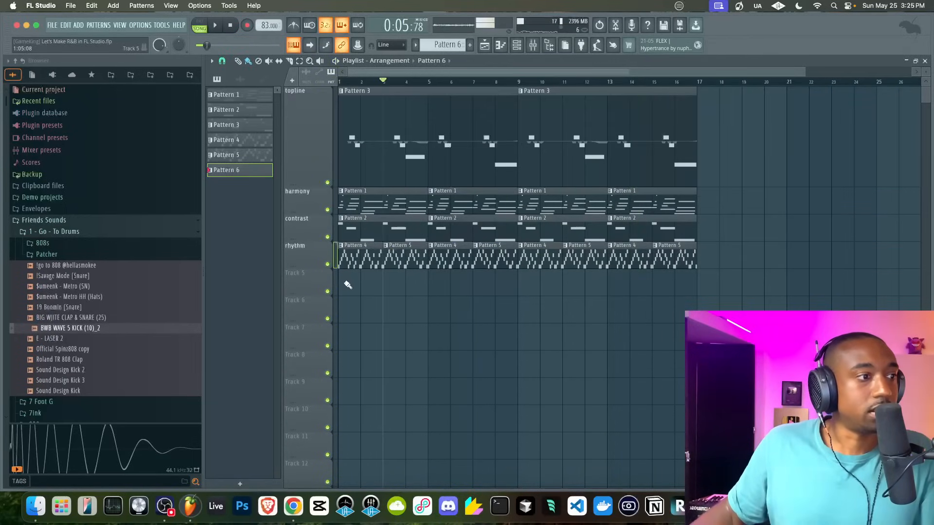
Step: Place a Pattern 6 clip at bar 1 of Track 5 and program the kick on steps 1 and 8 of all four bars
{"action": "left_click", "coordinate": [345, 279]}
{"action": "left_click", "coordinate": [231, 28]}
{"action": "key", "text": "F6"}
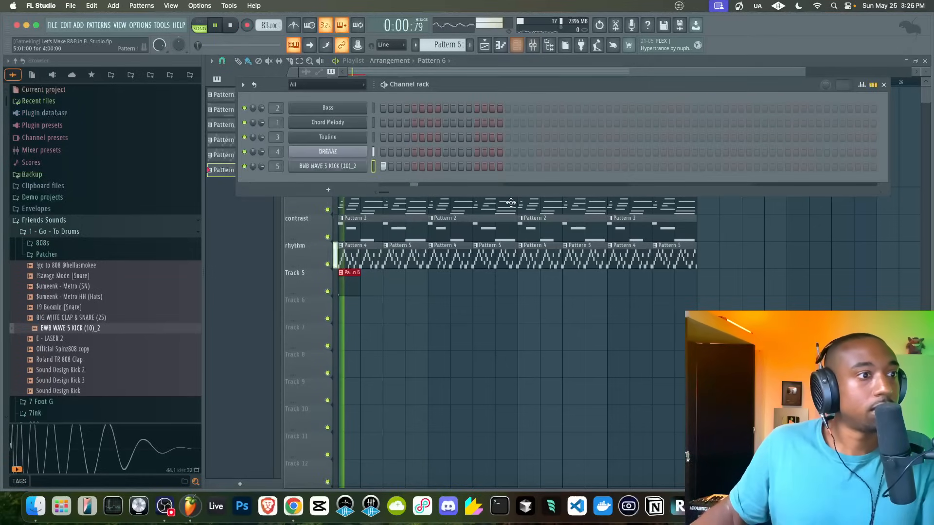
{"action": "left_click", "coordinate": [436, 166]}
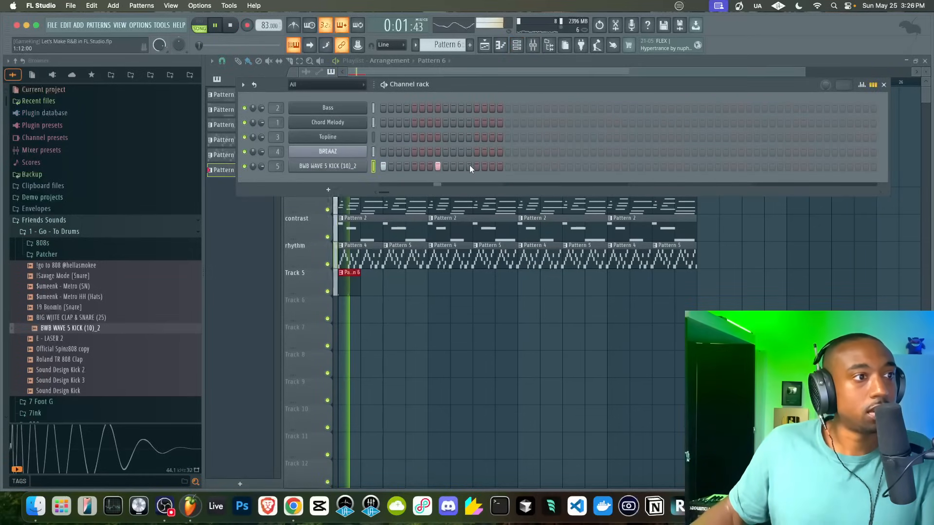
{"action": "left_click", "coordinate": [507, 166]}
{"action": "left_click", "coordinate": [562, 166]}
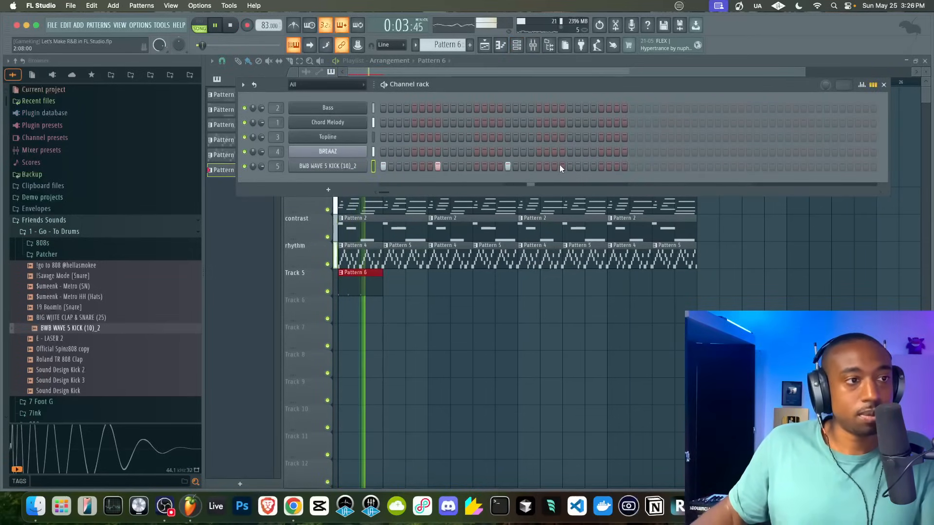
{"action": "left_click", "coordinate": [632, 166]}
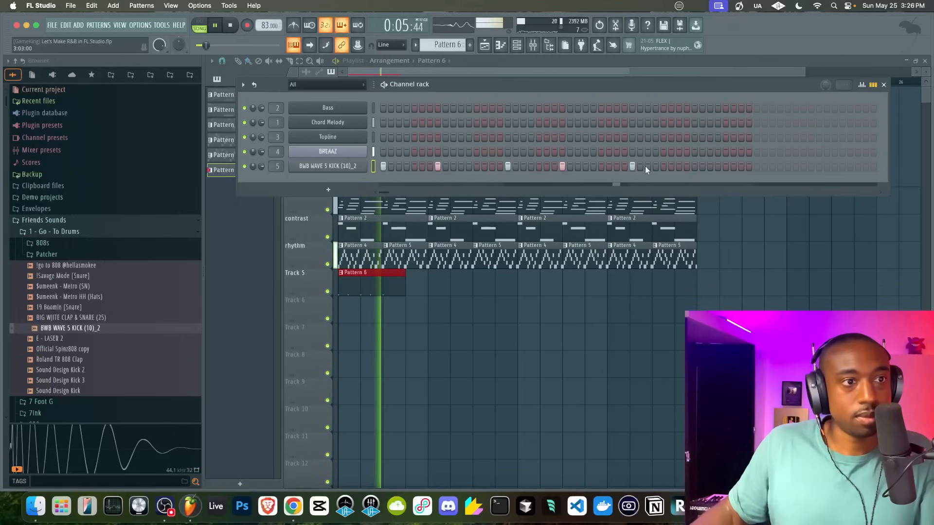
{"action": "left_click", "coordinate": [687, 166]}
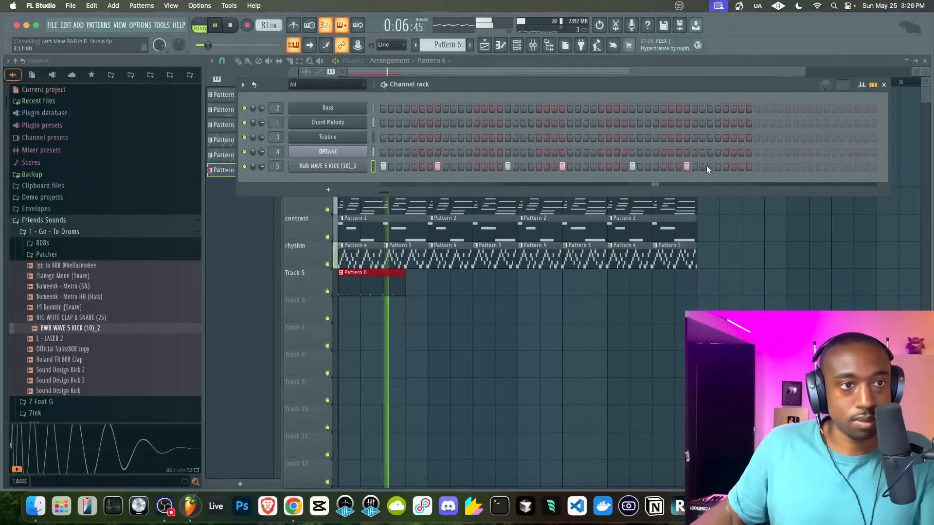
{"action": "left_click", "coordinate": [757, 166]}
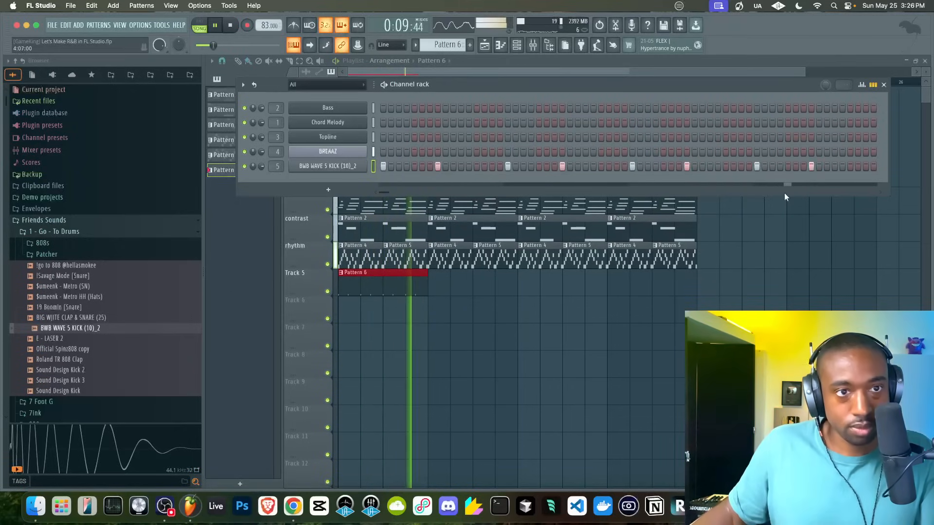
Step: Repeat the Pattern 6 clip along Track 5 through bar 16, removing the surplus clip past the end
{"action": "key", "text": "F6"}
{"action": "mouse_move", "coordinate": [435, 296]}
{"action": "left_mouse_down"}
{"action": "mouse_move", "coordinate": [696, 292]}
{"action": "mouse_move", "coordinate": [725, 296]}
{"action": "mouse_move", "coordinate": [723, 309]}
{"action": "left_mouse_up"}
{"action": "right_click", "coordinate": [721, 287]}
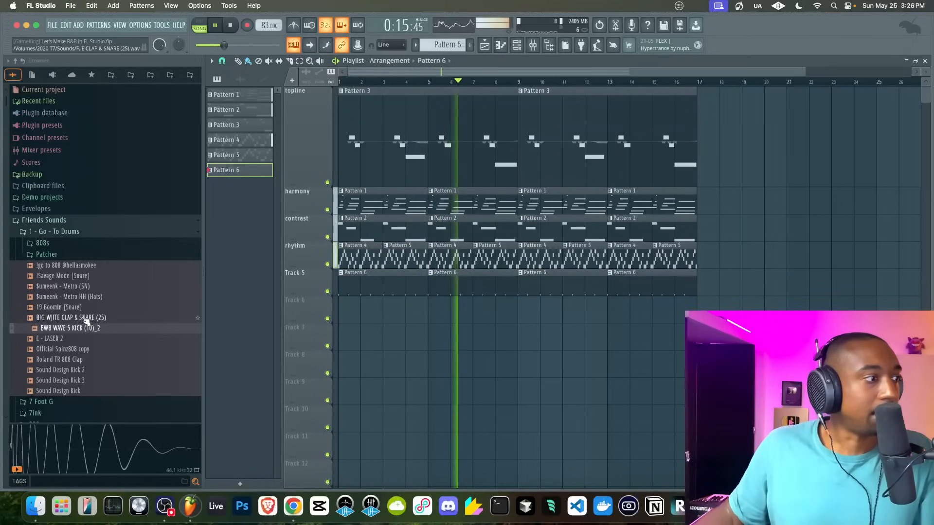
Step: Audition clap samples, load Roland TR 808 Clap into a new channel and route it to mixer track 6
{"action": "left_click", "coordinate": [90, 318]}
{"action": "left_click", "coordinate": [86, 349]}
{"action": "left_click", "coordinate": [80, 359]}
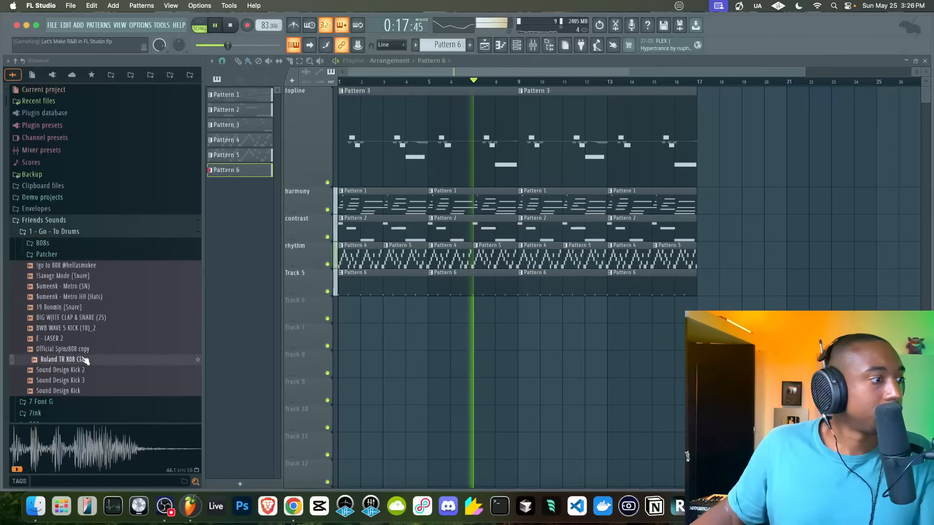
{"action": "right_click", "coordinate": [81, 360]}
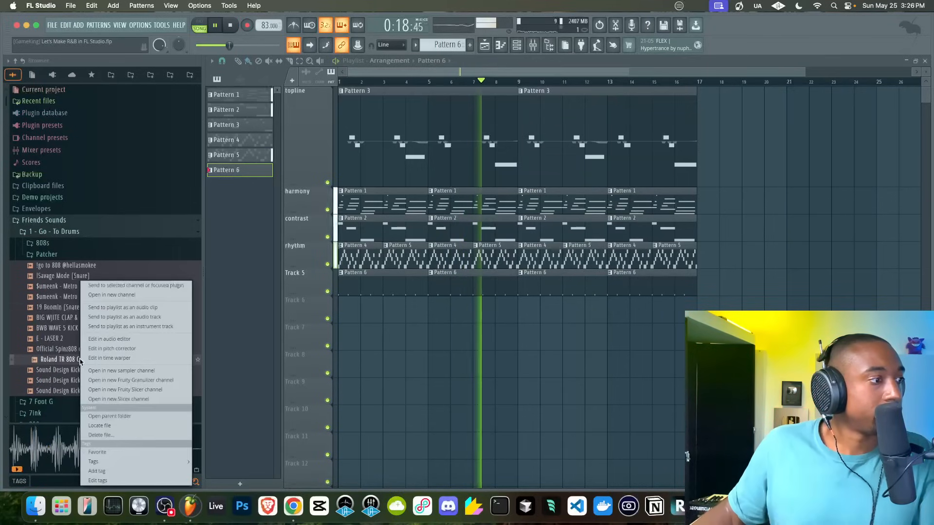
{"action": "left_click", "coordinate": [112, 295]}
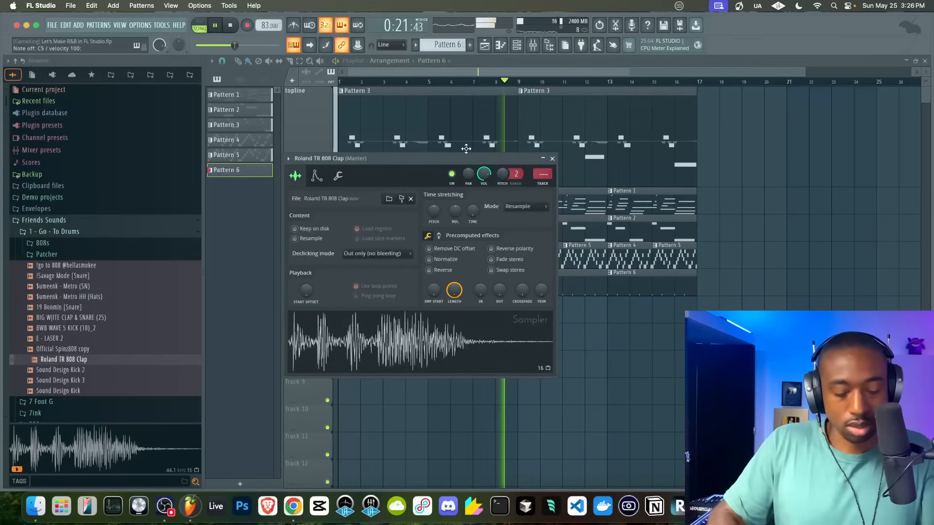
{"action": "key", "text": "F9"}
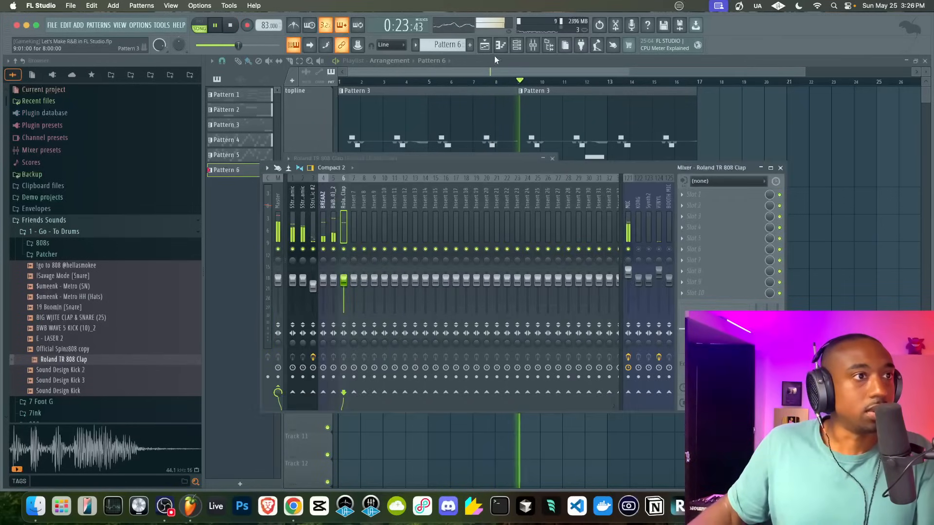
{"action": "left_click", "coordinate": [533, 45]}
Step: Program the Roland TR 808 Clap in Pattern 6 on steps 5 and 13 of each bar, starting from bar 1
{"action": "left_click", "coordinate": [518, 46]}
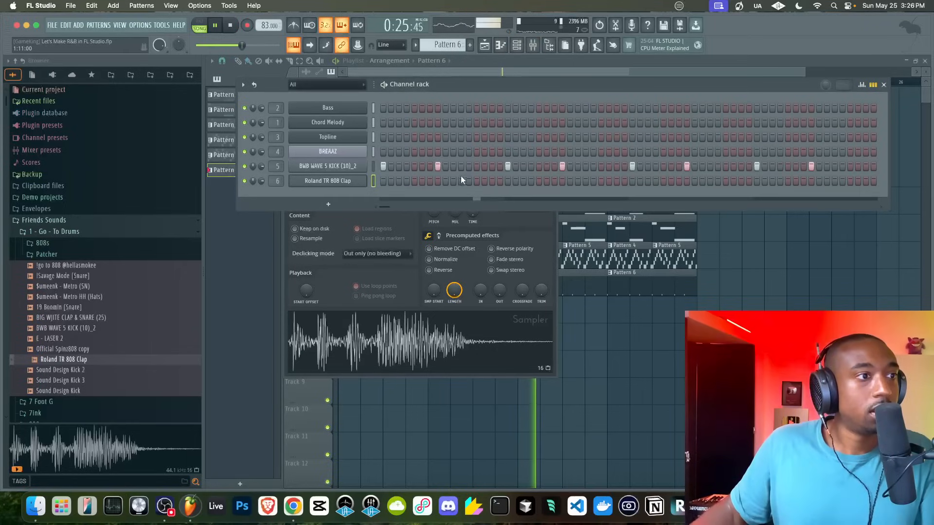
{"action": "key", "text": "space"}
{"action": "left_click", "coordinate": [415, 182]}
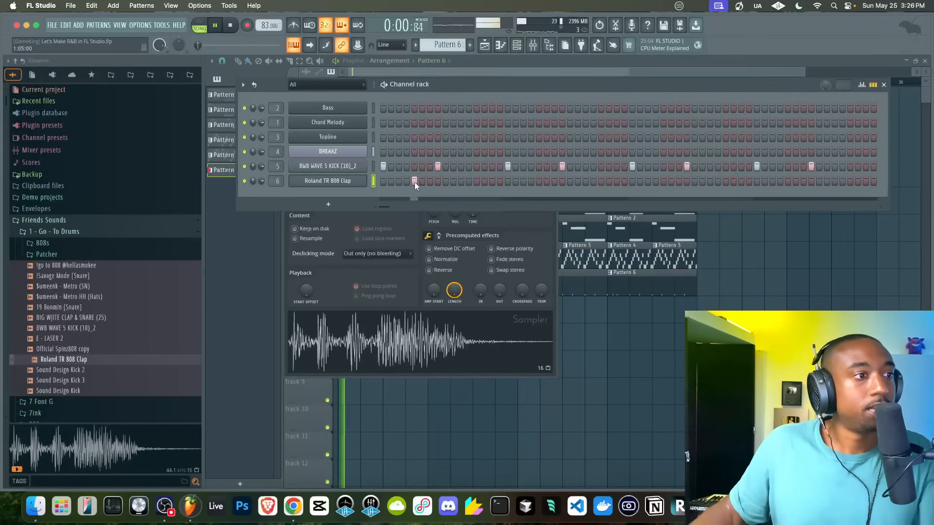
{"action": "left_click", "coordinate": [476, 181]}
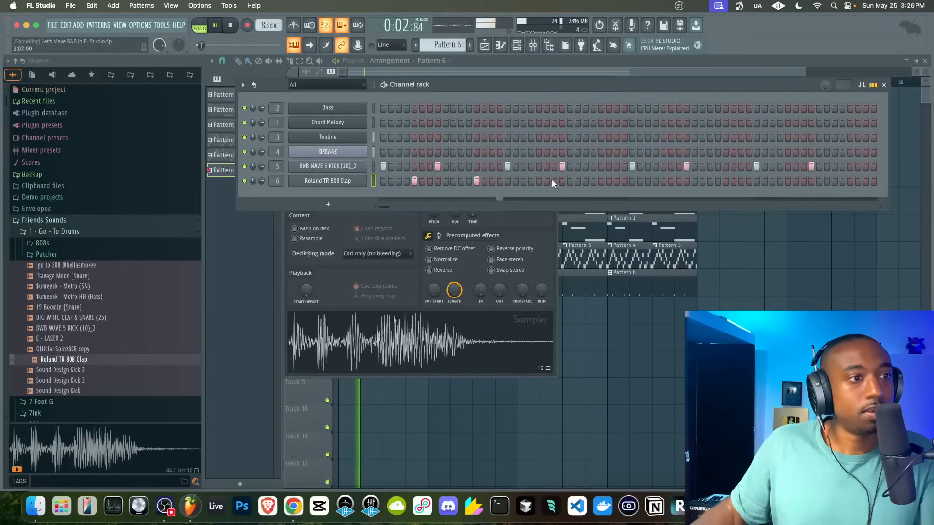
{"action": "left_click", "coordinate": [539, 181]}
{"action": "left_click", "coordinate": [602, 181]}
{"action": "left_click", "coordinate": [663, 181]}
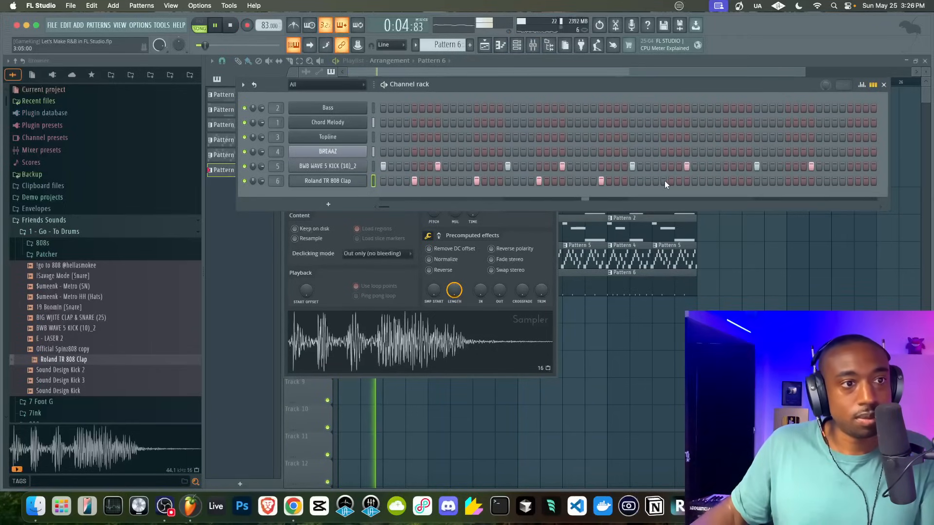
Step: Shift the step 13 claps in the first three bars to step 15 and add a clap on step 5 of bar 4
{"action": "left_click", "coordinate": [476, 181]}
{"action": "left_click", "coordinate": [492, 181]}
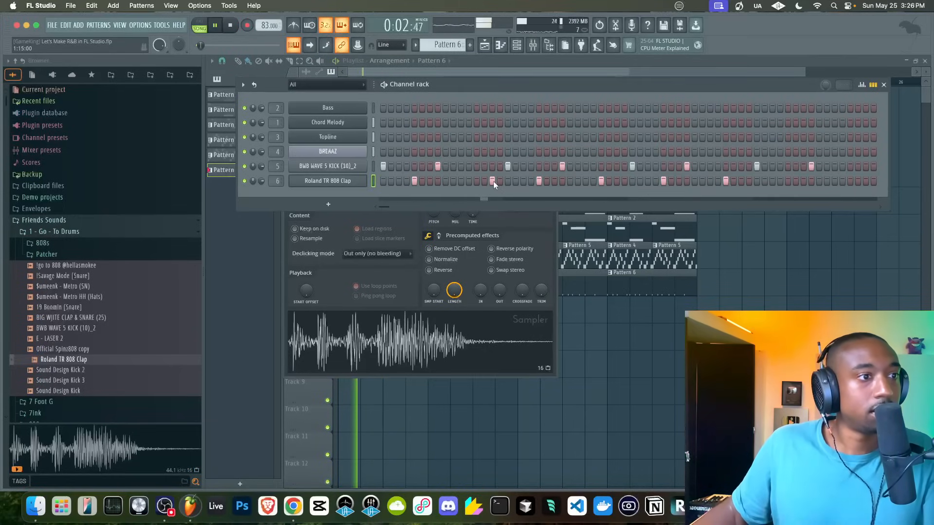
{"action": "left_click", "coordinate": [602, 181]}
{"action": "left_click", "coordinate": [617, 181]}
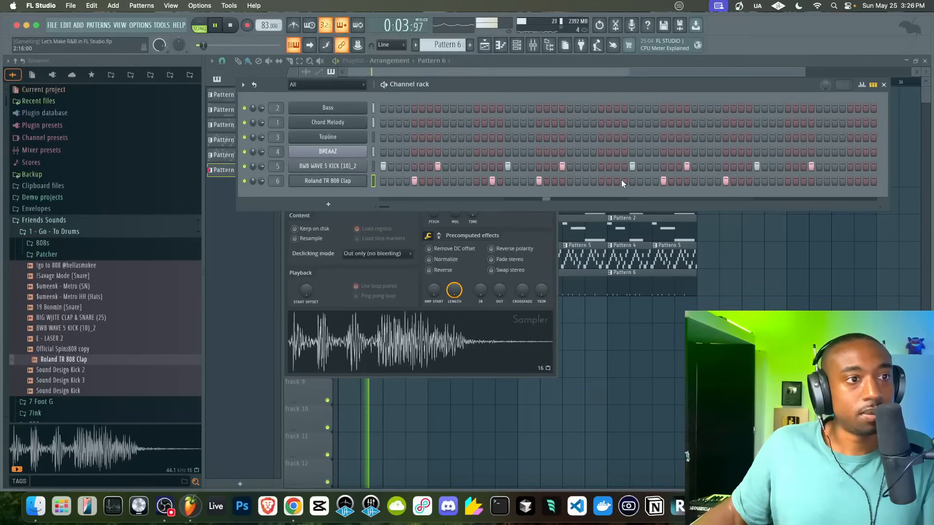
{"action": "left_click", "coordinate": [726, 181]}
{"action": "left_click", "coordinate": [741, 181]}
{"action": "left_click", "coordinate": [788, 181]}
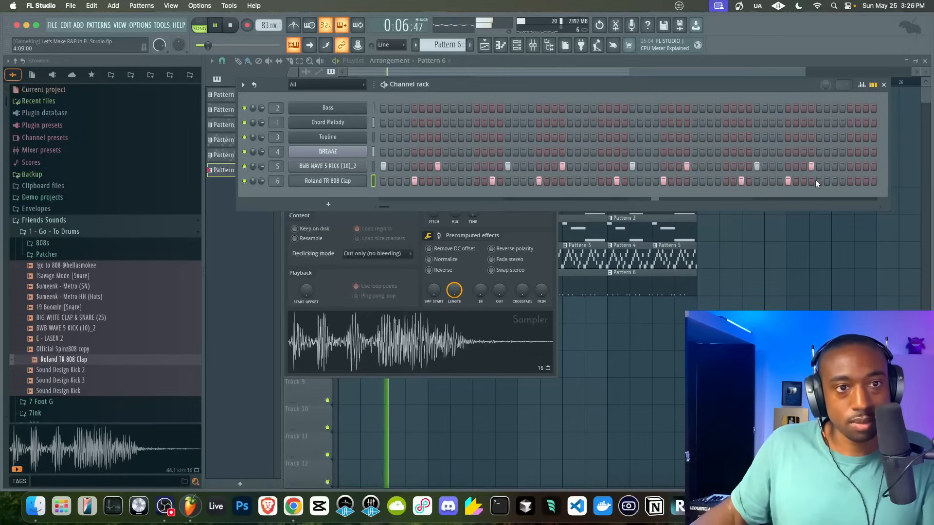
{"action": "left_click", "coordinate": [784, 298]}
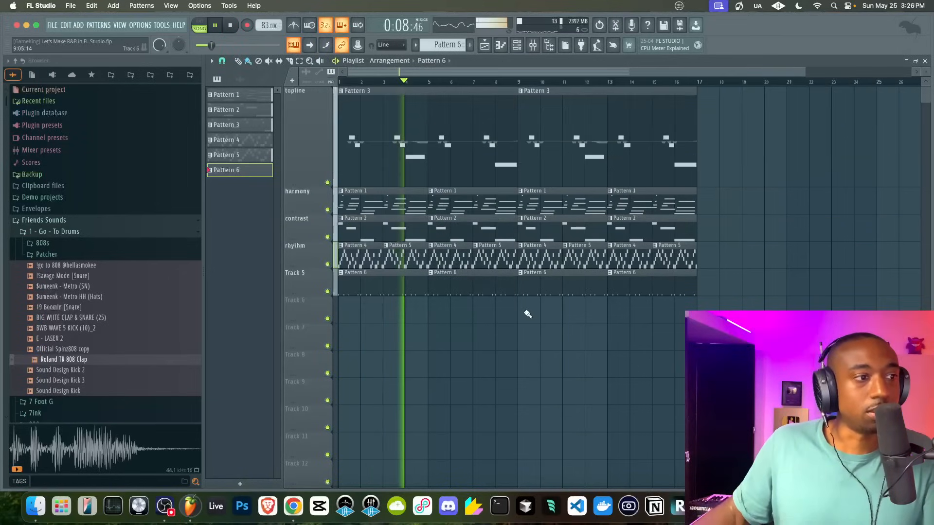
Step: Hide the browser to widen the playlist and select Pattern 1
{"action": "left_click", "coordinate": [532, 46]}
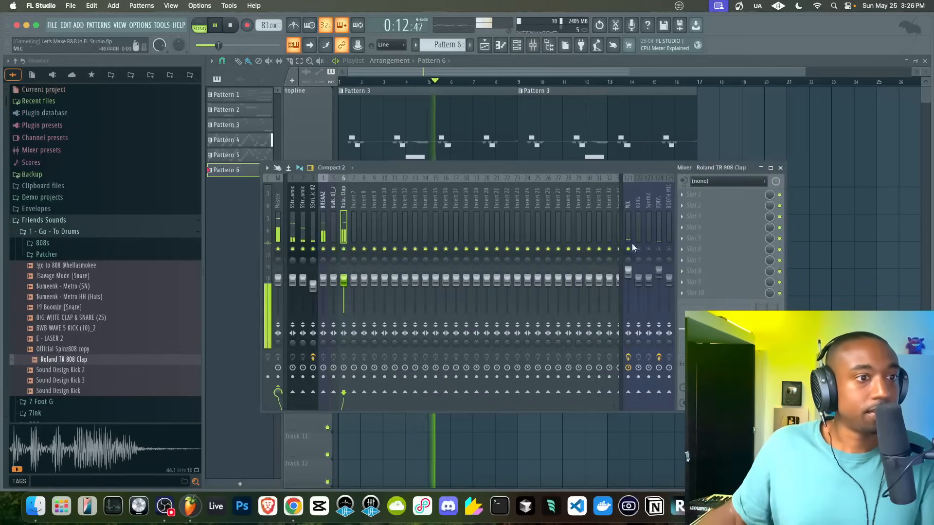
{"action": "left_click", "coordinate": [855, 250]}
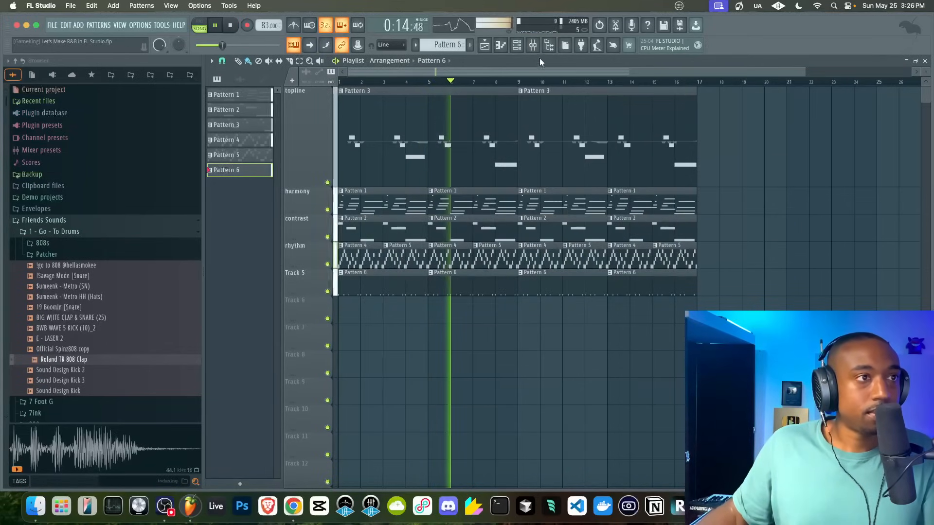
{"action": "left_click", "coordinate": [550, 49]}
{"action": "left_click", "coordinate": [550, 47]}
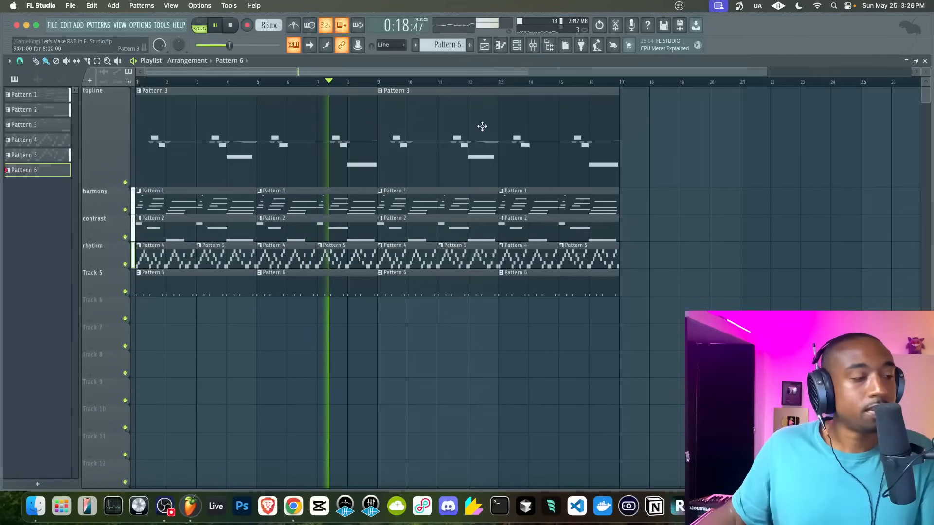
{"action": "left_click", "coordinate": [54, 95]}
Step: Stop playback and rename mixer insert 7 to BEAT MIX
{"action": "left_click", "coordinate": [534, 45]}
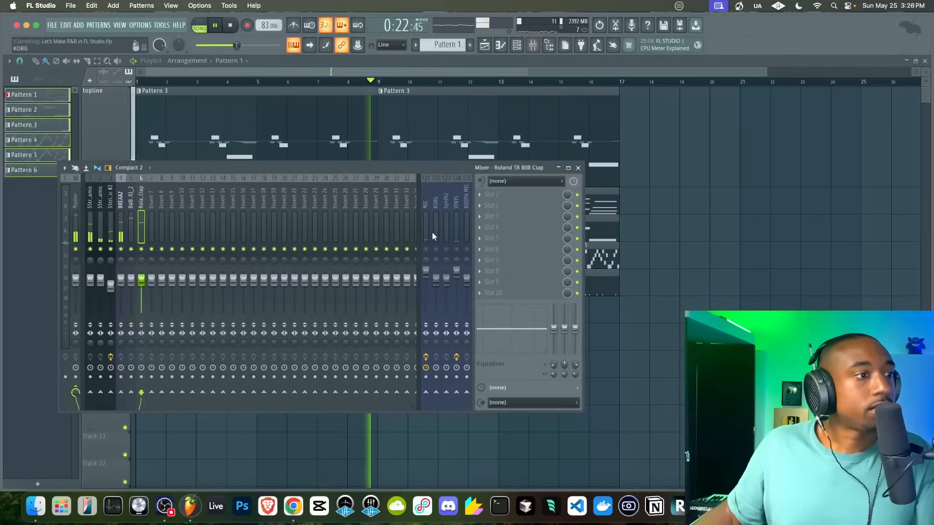
{"action": "key", "text": "space"}
{"action": "left_click", "coordinate": [153, 207]}
{"action": "right_click", "coordinate": [152, 209]}
{"action": "key", "text": "F2"}
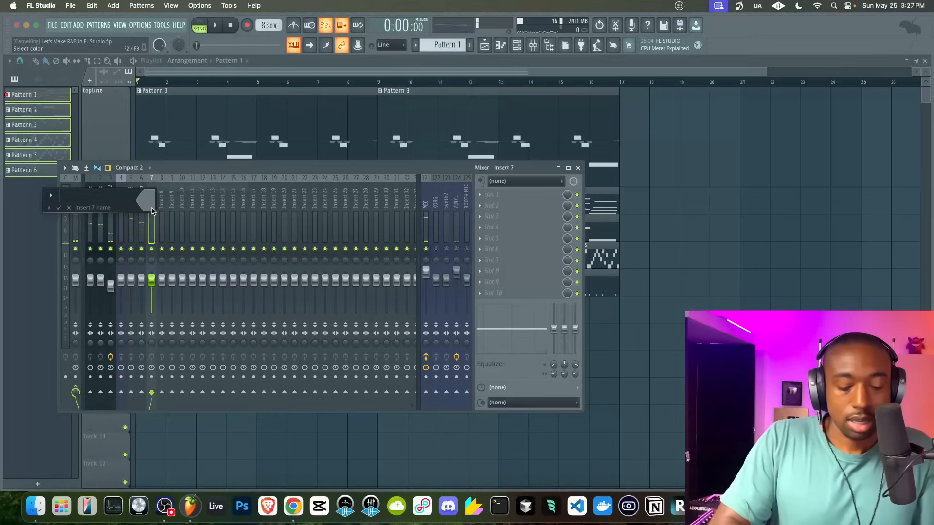
{"action": "key", "text": "Return"}
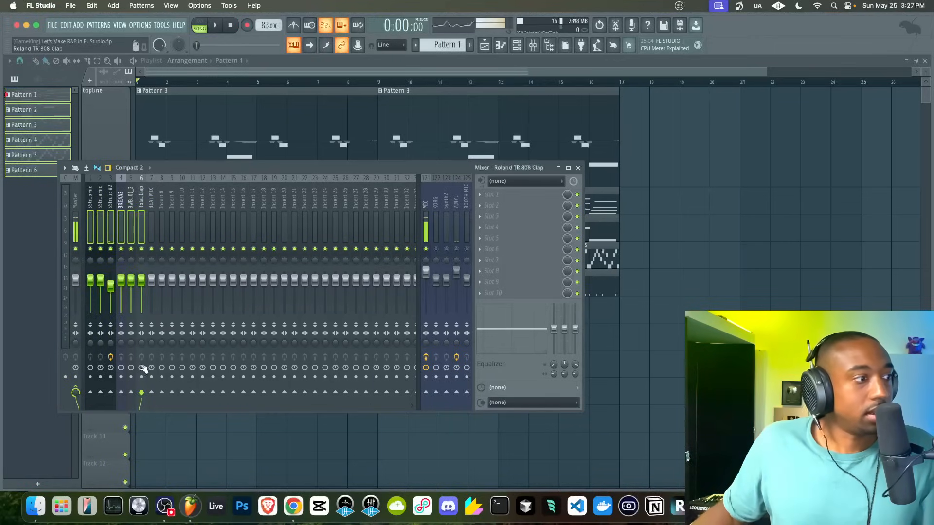
Step: Route mixer tracks 1 to 6 exclusively to the BEAT MIX track, leaving BEAT MIX selected
{"action": "right_click", "coordinate": [152, 393]}
{"action": "left_click", "coordinate": [167, 405]}
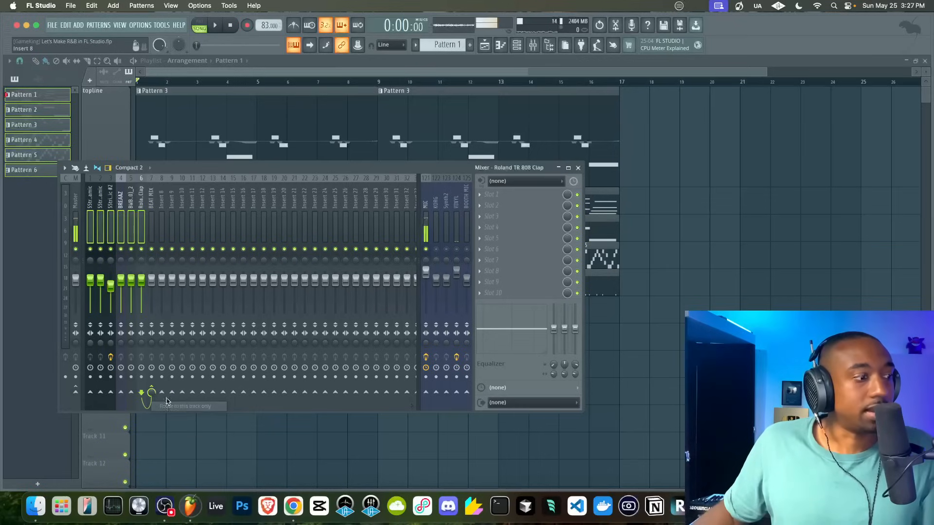
{"action": "left_click", "coordinate": [149, 212]}
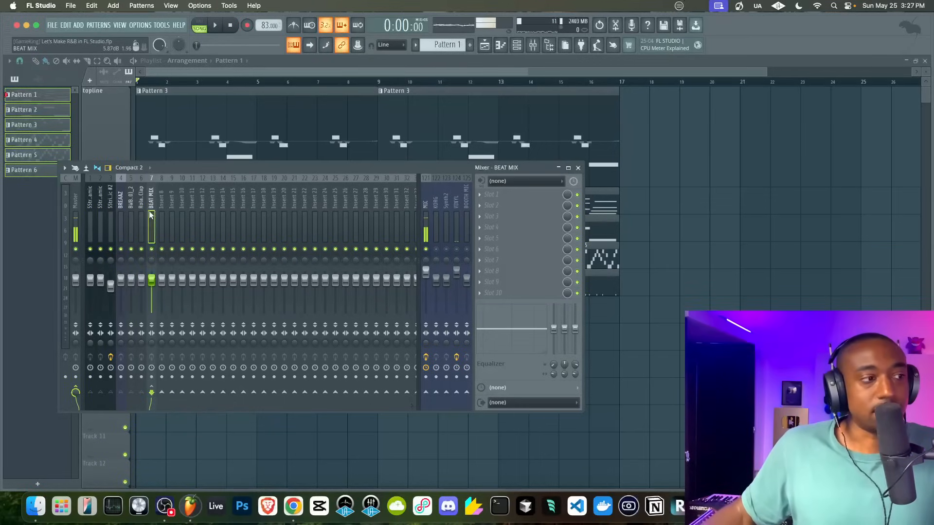
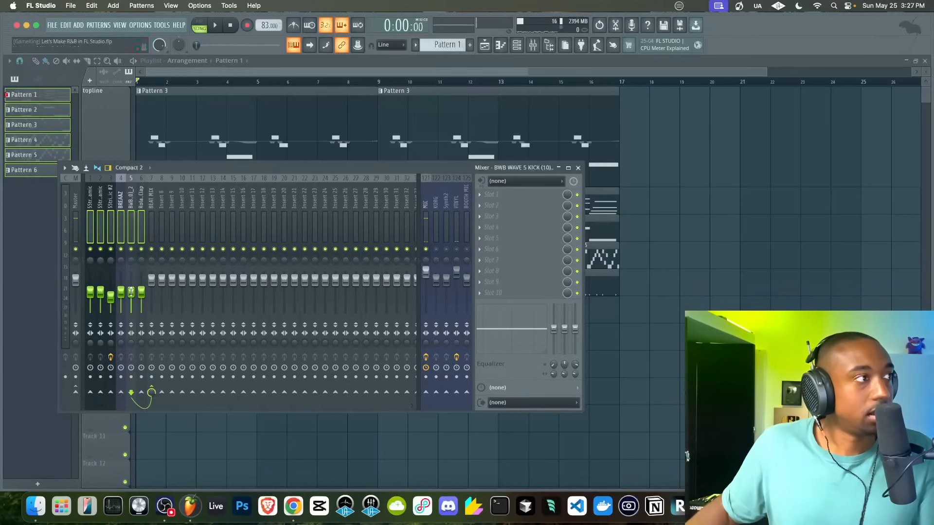
Step: Insert Fruity Parametric EQ 2 in the first effect slot of BEAT MIX and raise its main level
{"action": "left_click", "coordinate": [154, 202]}
{"action": "left_click", "coordinate": [487, 197]}
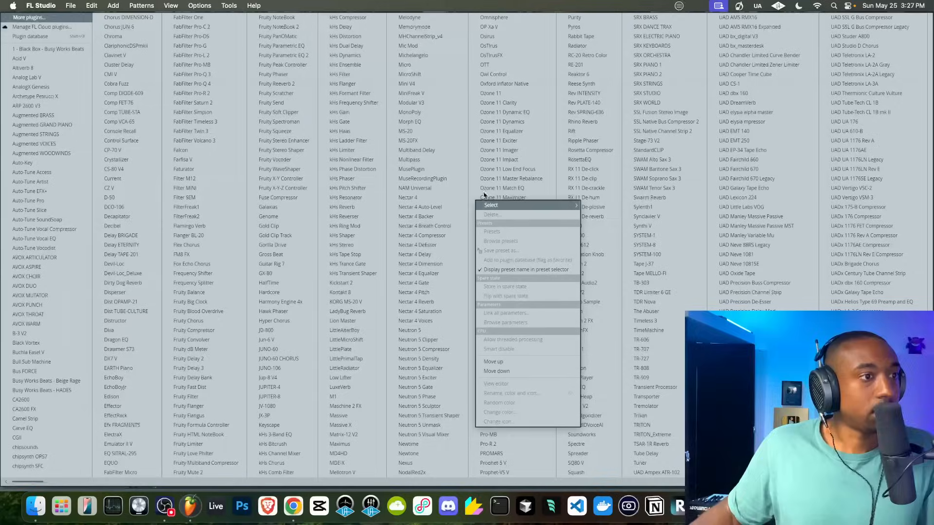
{"action": "left_click", "coordinate": [280, 55]}
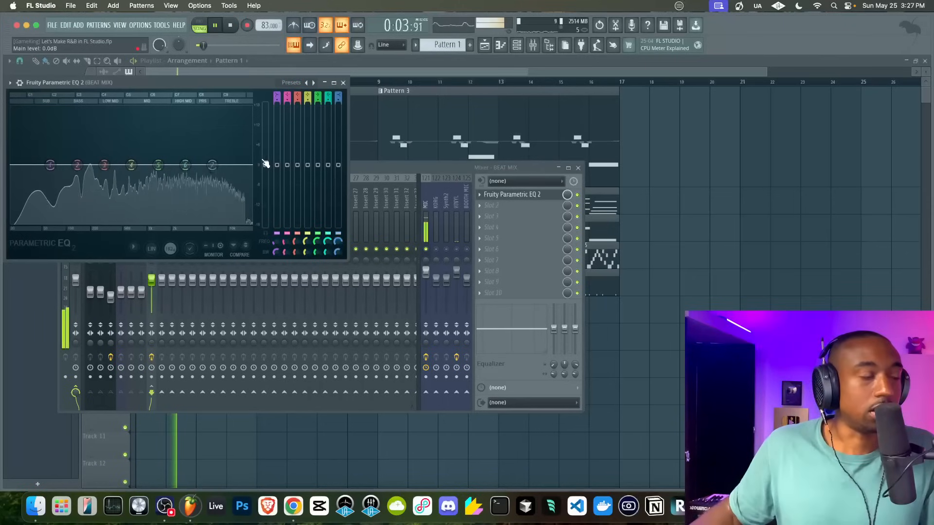
{"action": "key", "text": "space"}
{"action": "left_click_drag", "start_coordinate": [265, 166], "coordinate": [265, 135]}
{"action": "key", "text": "space"}
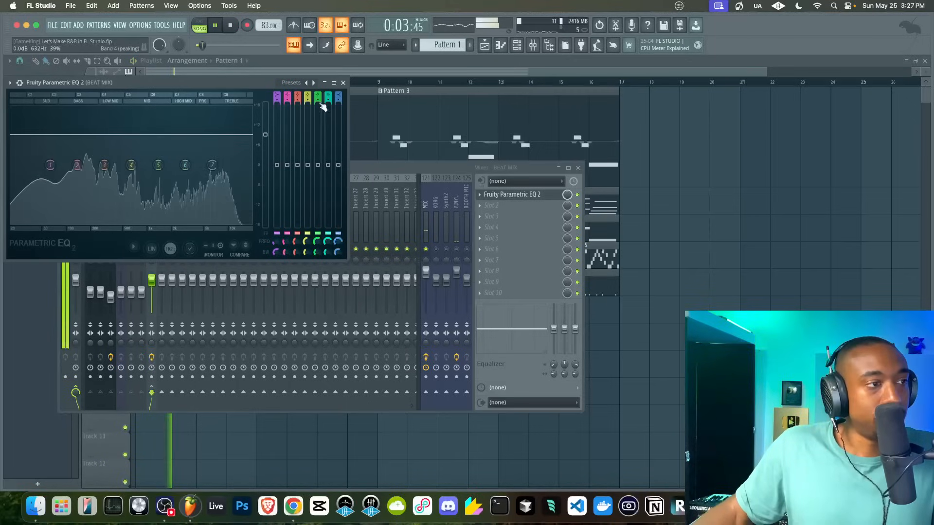
{"action": "left_click", "coordinate": [344, 83]}
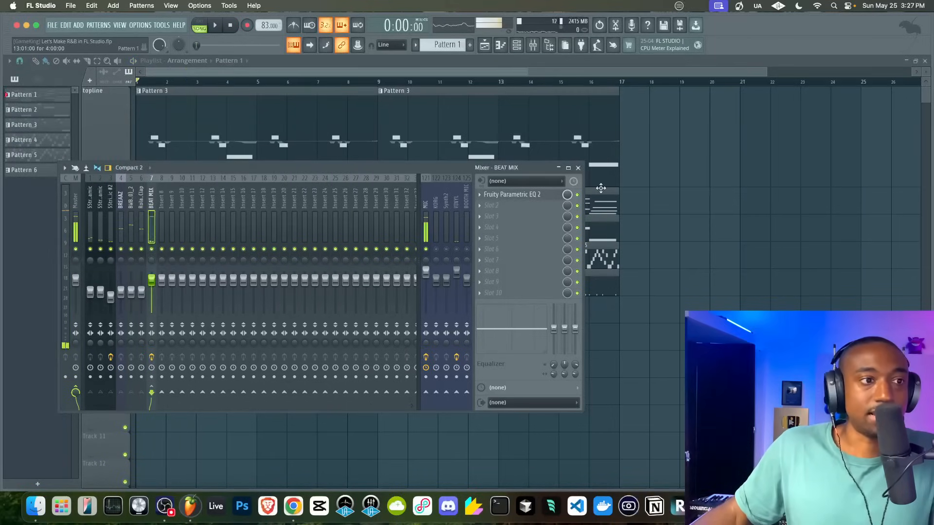
Step: Play the beat and balance the mix by raising the BREAAZ fader slightly and mixer track 2 to about 73% (-6.3 dB)
{"action": "right_click", "coordinate": [667, 214]}
{"action": "key", "text": "space"}
{"action": "left_click", "coordinate": [534, 46]}
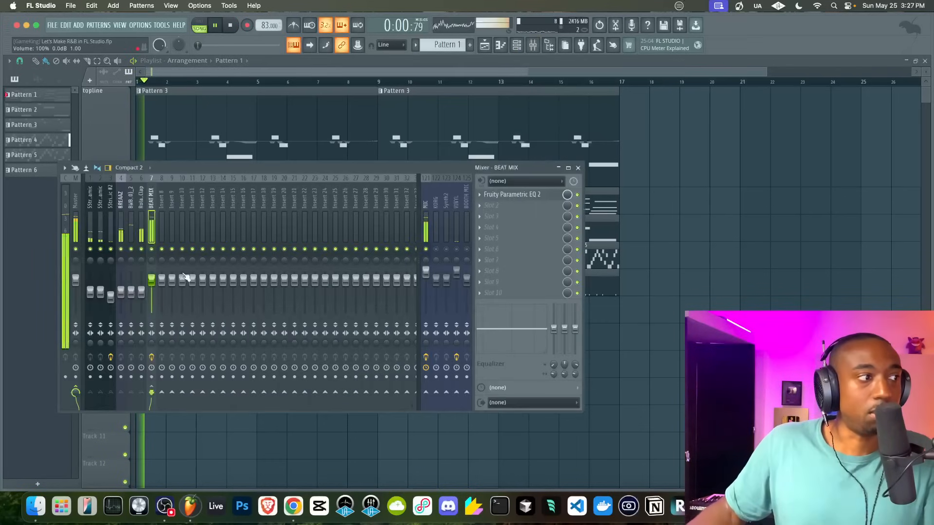
{"action": "left_click", "coordinate": [125, 229]}
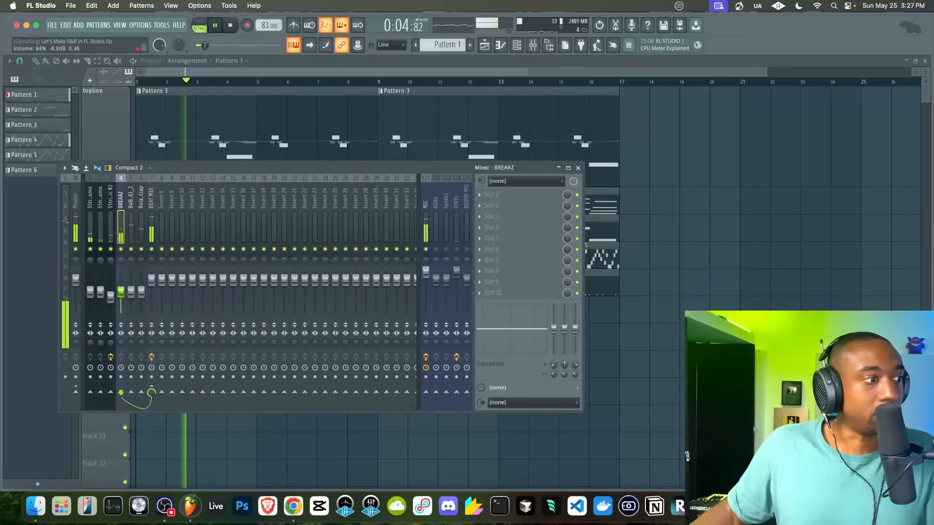
{"action": "left_click", "coordinate": [101, 290]}
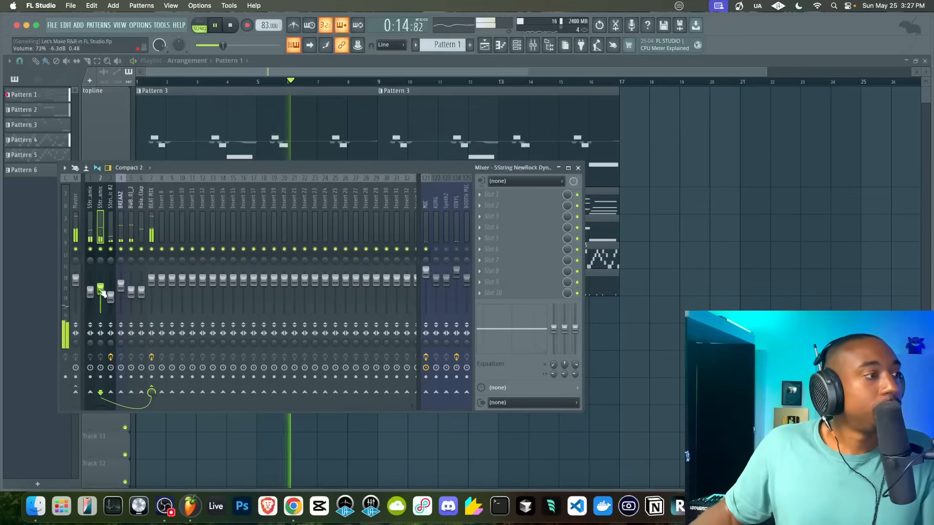
Step: Insert Fruity Limiter in the second effect slot of BEAT MIX
{"action": "left_click", "coordinate": [151, 234]}
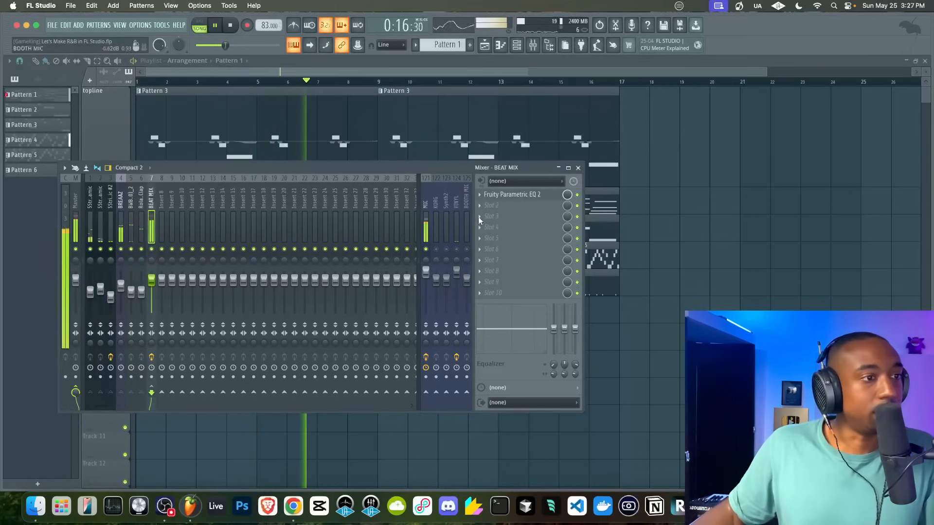
{"action": "left_click", "coordinate": [503, 210]}
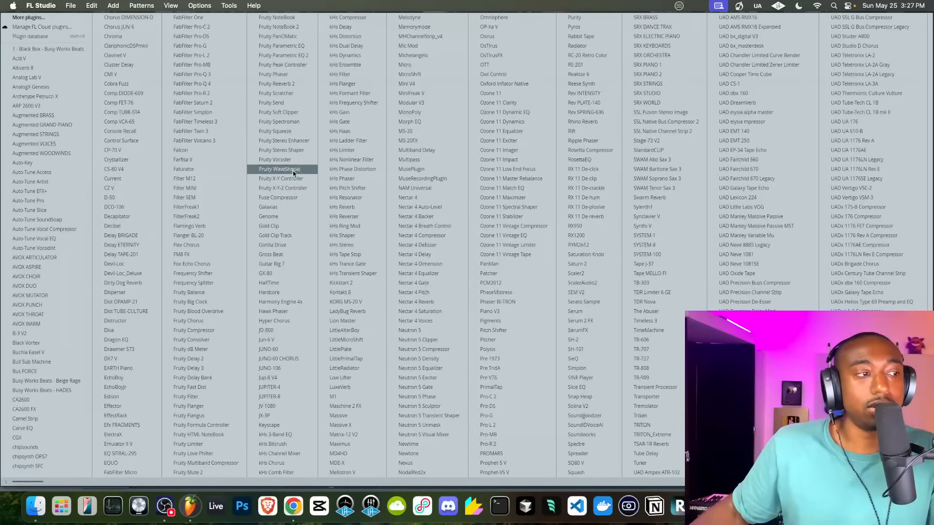
{"action": "left_click", "coordinate": [205, 444]}
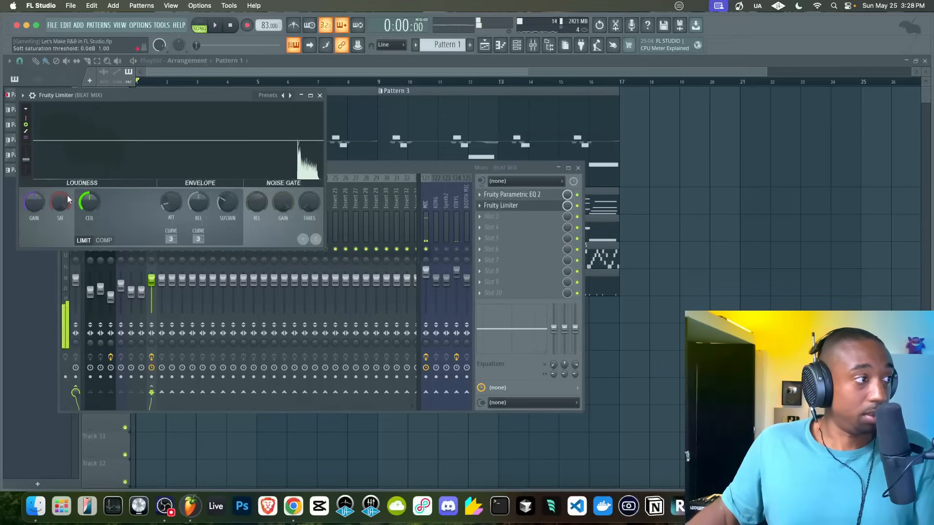
Step: Lower the limiter's saturation threshold, raise its ceiling and set its gain to about 3.2 dB, auditioning the result
{"action": "left_click_drag", "start_coordinate": [68, 199], "coordinate": [69, 228]}
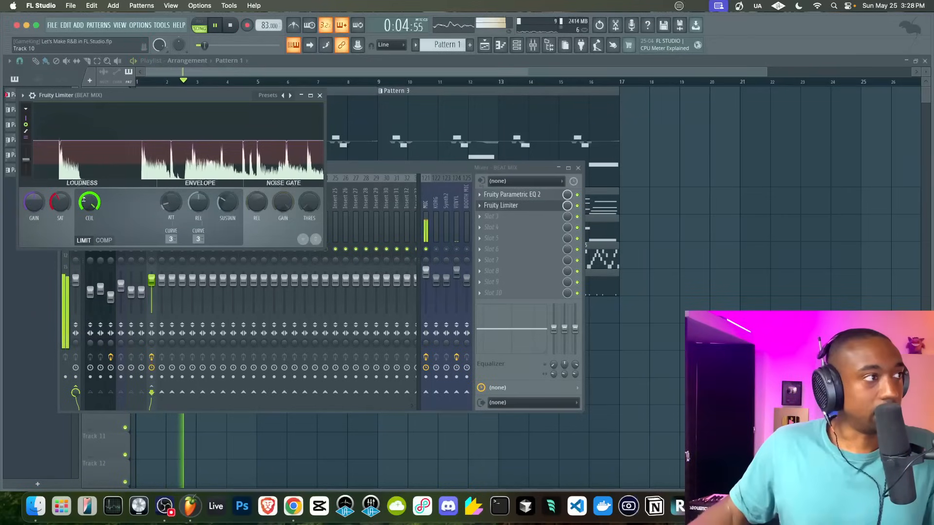
{"action": "mouse_move", "coordinate": [31, 202]}
{"action": "left_mouse_down"}
{"action": "mouse_move", "coordinate": [31, 189]}
{"action": "mouse_move", "coordinate": [26, 205]}
{"action": "left_mouse_up"}
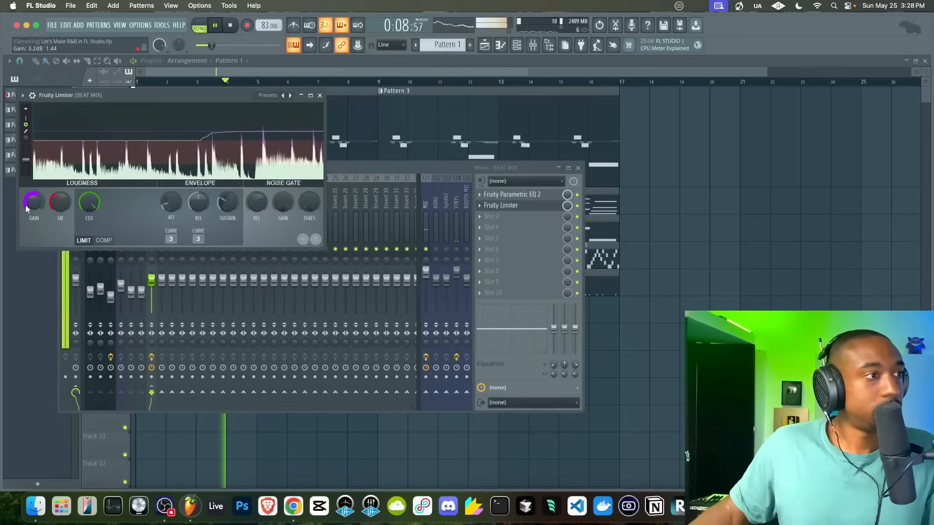
{"action": "key", "text": "space"}
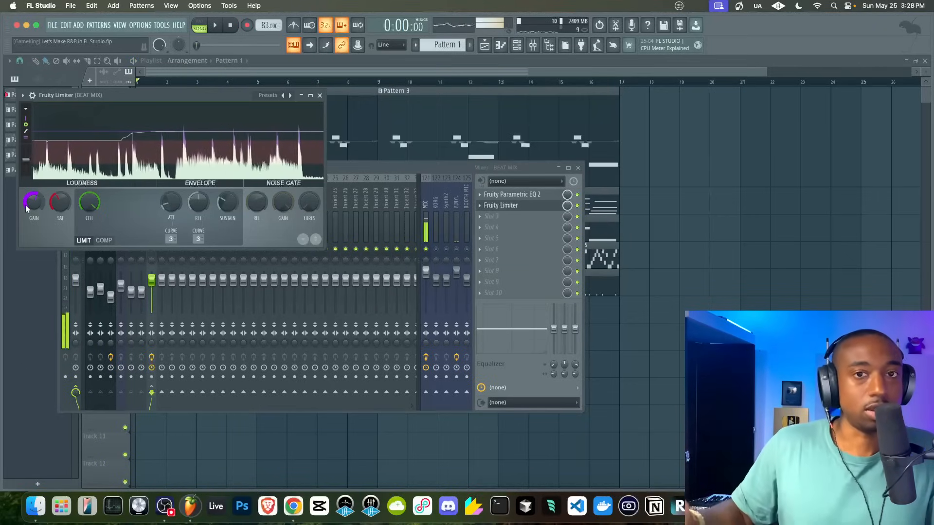
{"action": "key", "text": "space"}
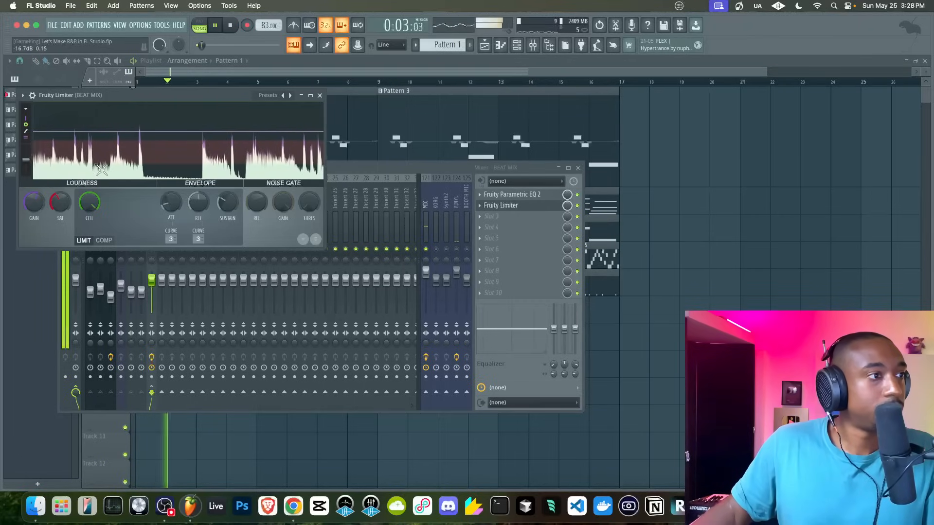
{"action": "key", "text": "space"}
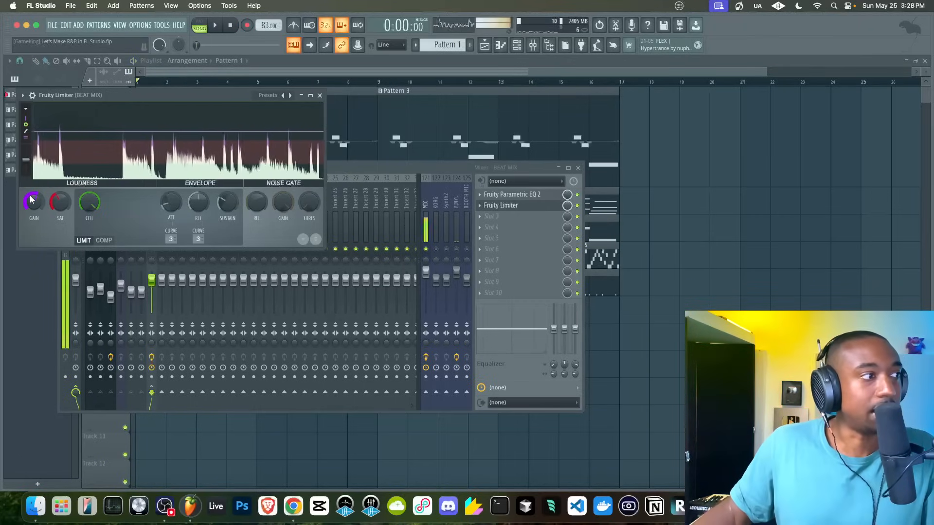
Step: Raise the limiter's gain to about 7.9 dB and play the beat from the start to check it
{"action": "right_click", "coordinate": [31, 200]}
{"action": "key", "text": "space"}
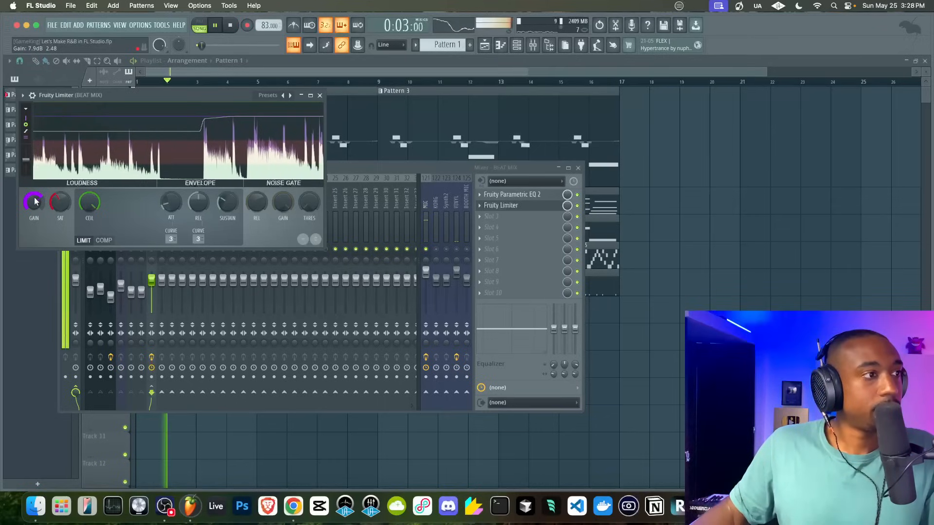
{"action": "key", "text": "space"}
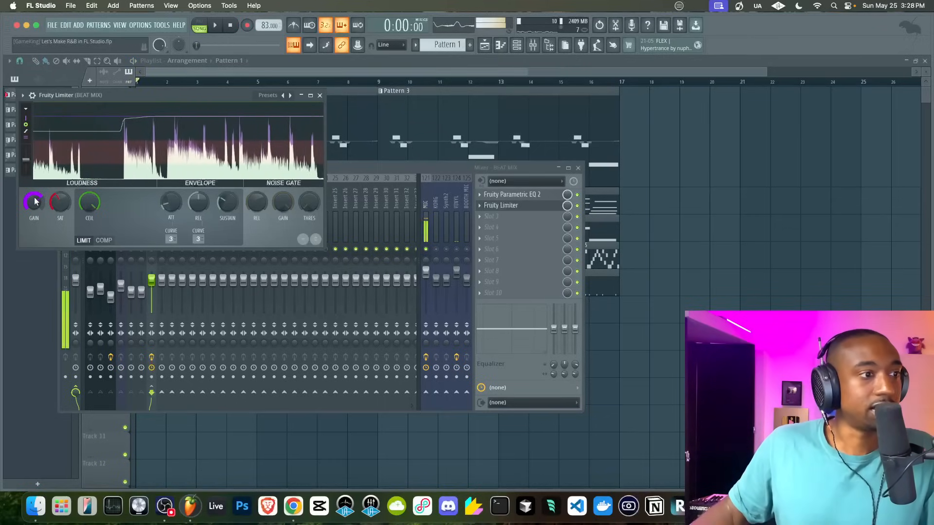
{"action": "key", "text": "space"}
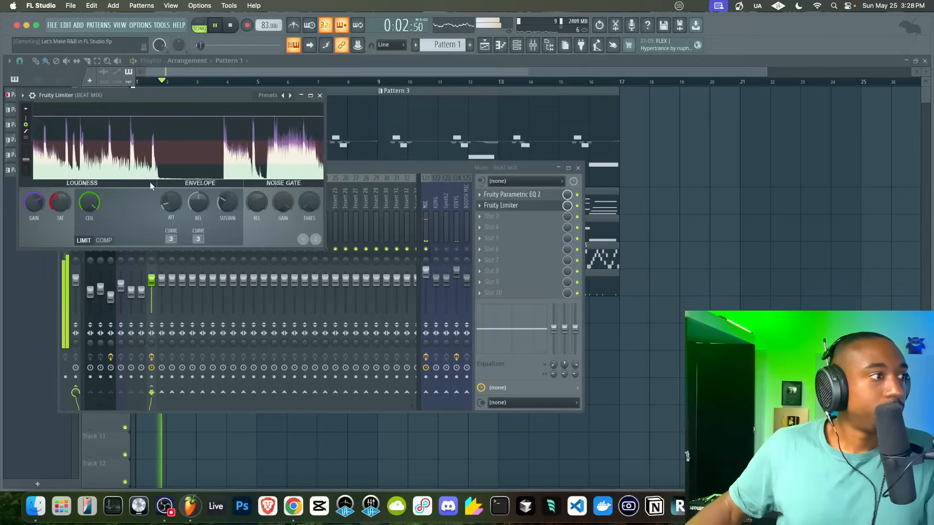
Step: Close the limiter and try lowering mixer track 2's volume to about 55% (-11.2 dB) while the beat plays
{"action": "left_click", "coordinate": [320, 96]}
{"action": "key", "text": "space"}
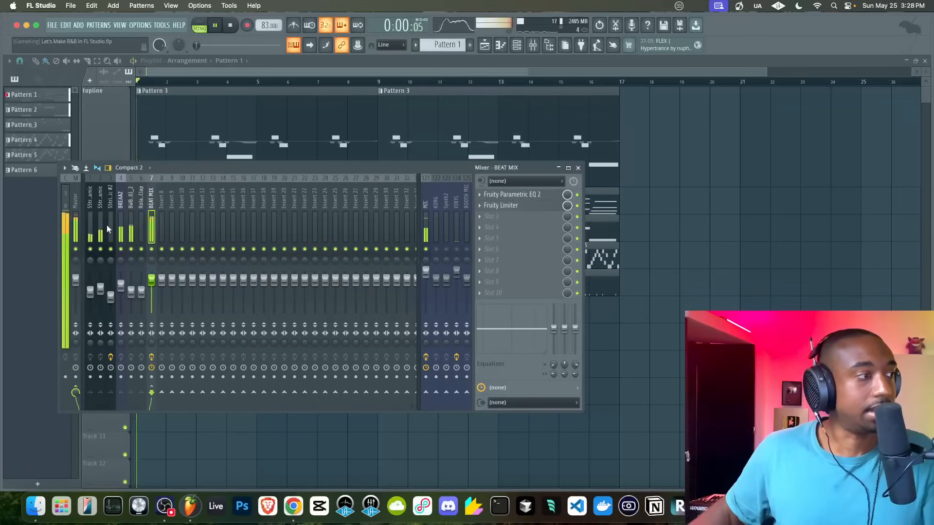
{"action": "left_click", "coordinate": [102, 238]}
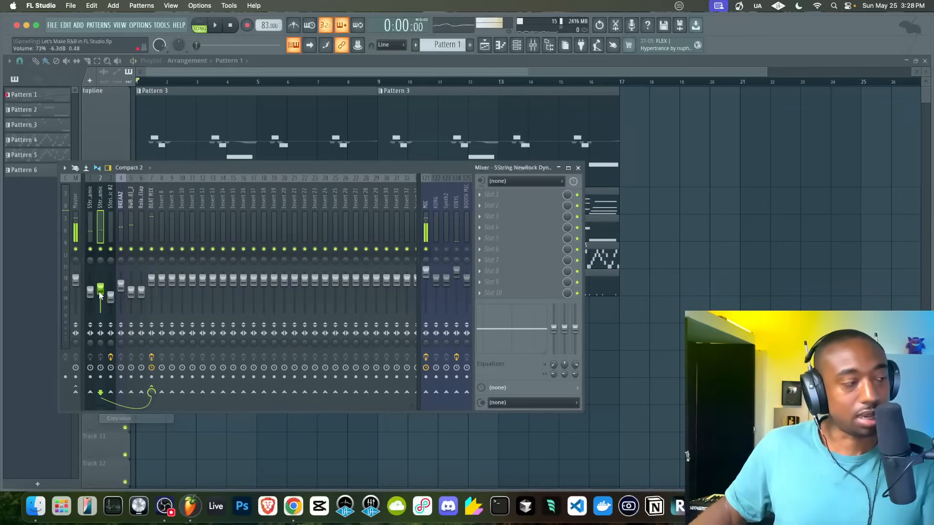
{"action": "key", "text": "space"}
{"action": "scroll", "coordinate": [100, 295], "scroll_direction": "down", "scroll_amount": 4}
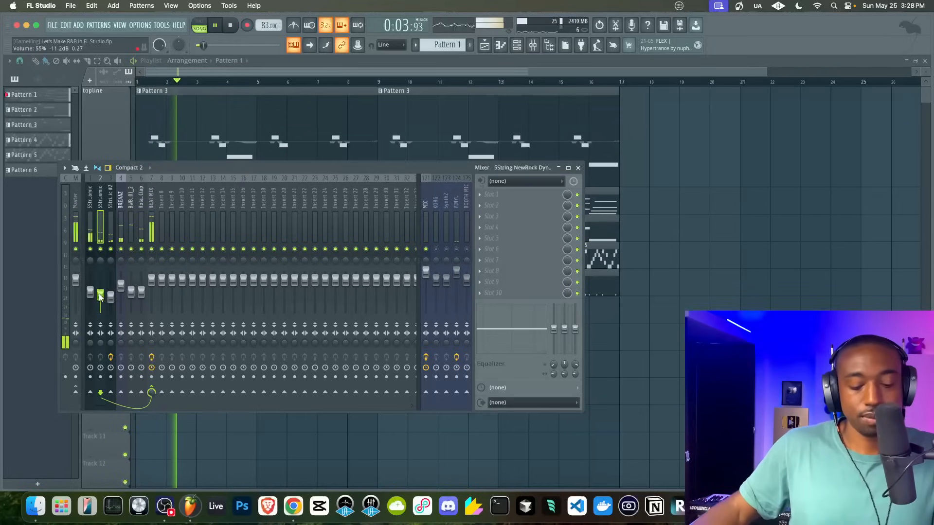
{"action": "left_click", "coordinate": [92, 224]}
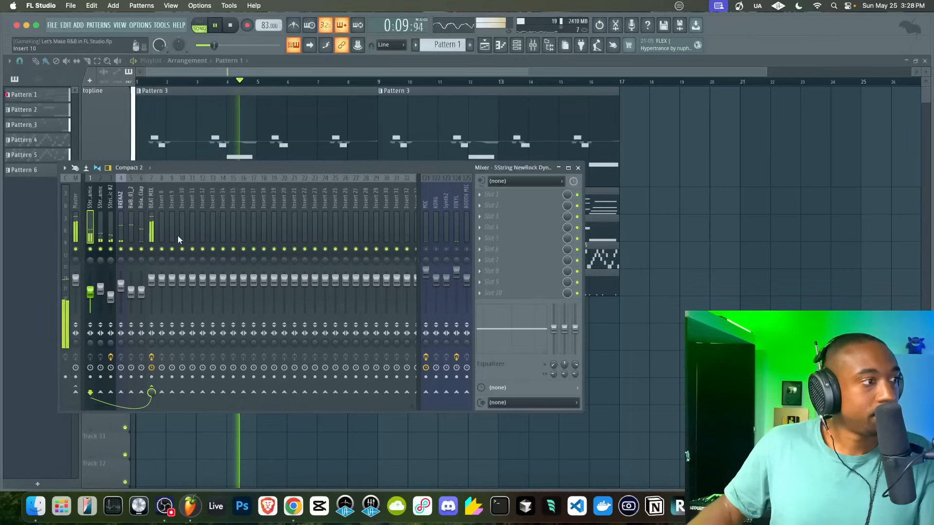
Step: Reopen the Fruity Limiter on BEAT MIX and play the beat from the start to check its response
{"action": "left_click", "coordinate": [151, 226]}
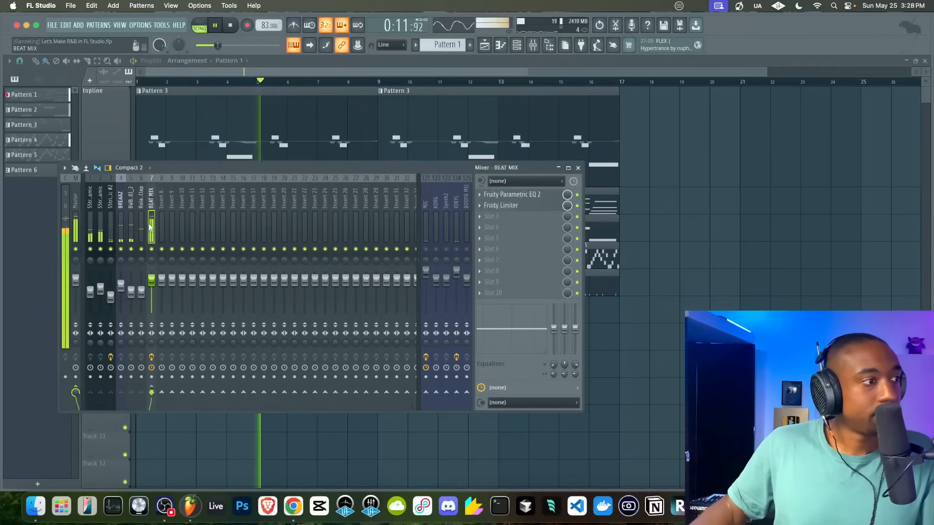
{"action": "key", "text": "space"}
{"action": "left_click", "coordinate": [512, 206]}
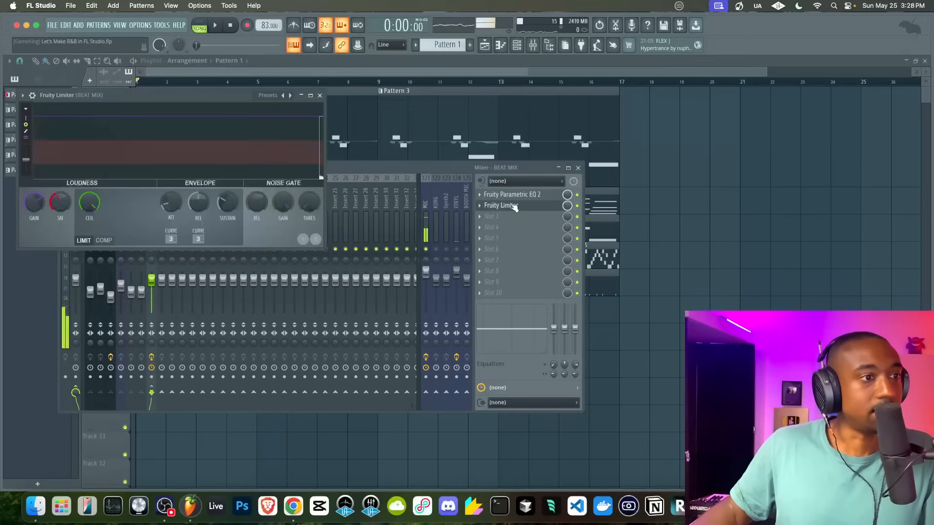
{"action": "key", "text": "space"}
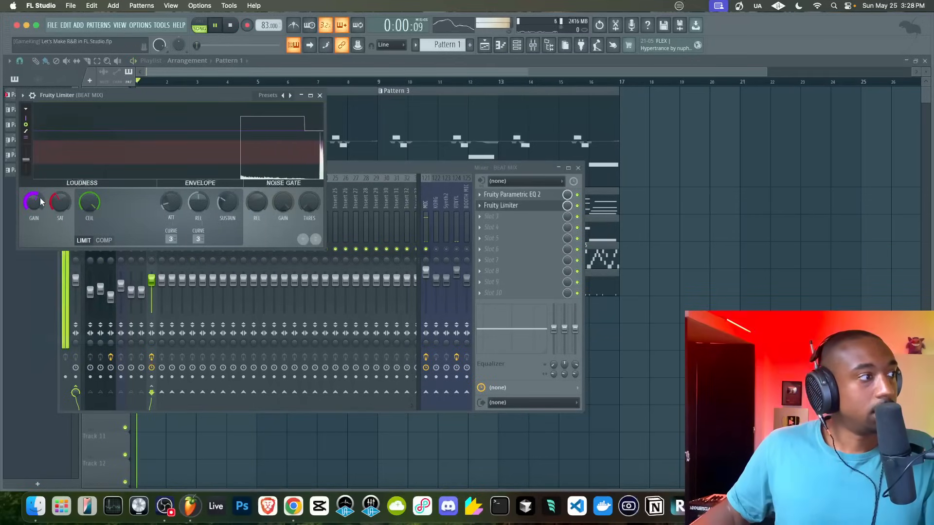
{"action": "left_click", "coordinate": [430, 243]}
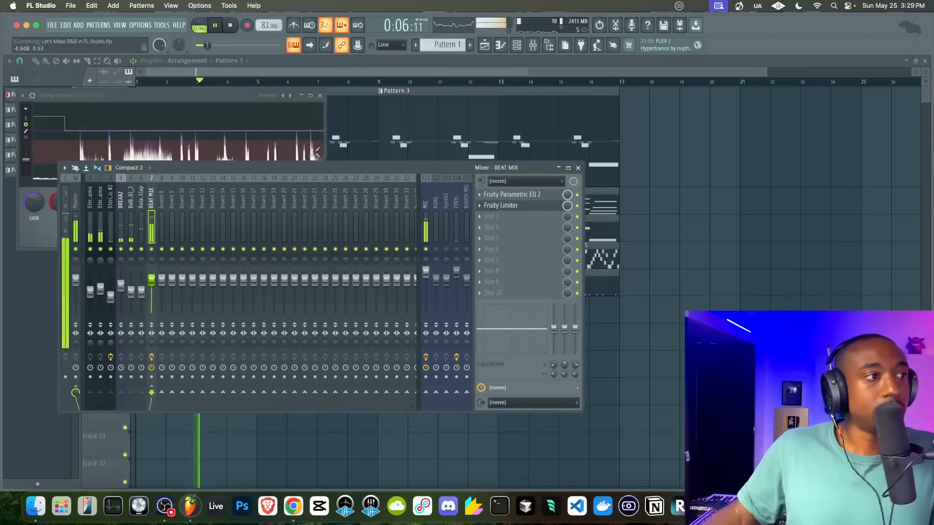
{"action": "left_click", "coordinate": [320, 96]}
{"action": "key", "text": "space"}
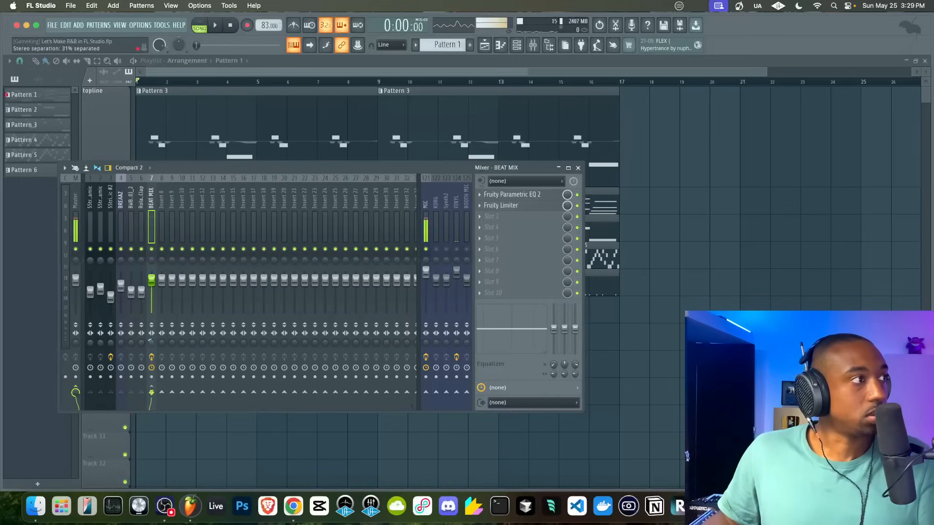
Step: Try about 53% stereo separation on BEAT MIX during playback, widen the mixer window, and reset the separation
{"action": "key", "text": "space"}
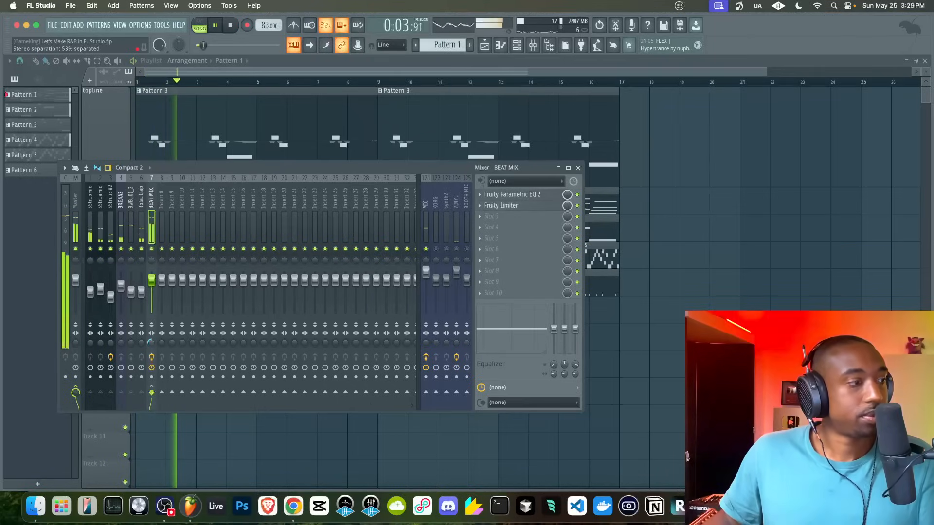
{"action": "key", "text": "space"}
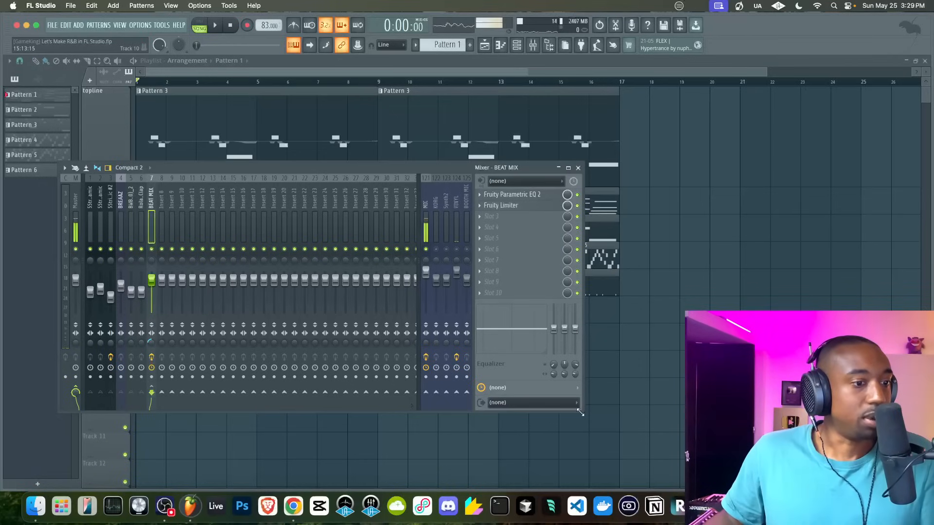
{"action": "left_click_drag", "start_coordinate": [581, 413], "coordinate": [628, 418]}
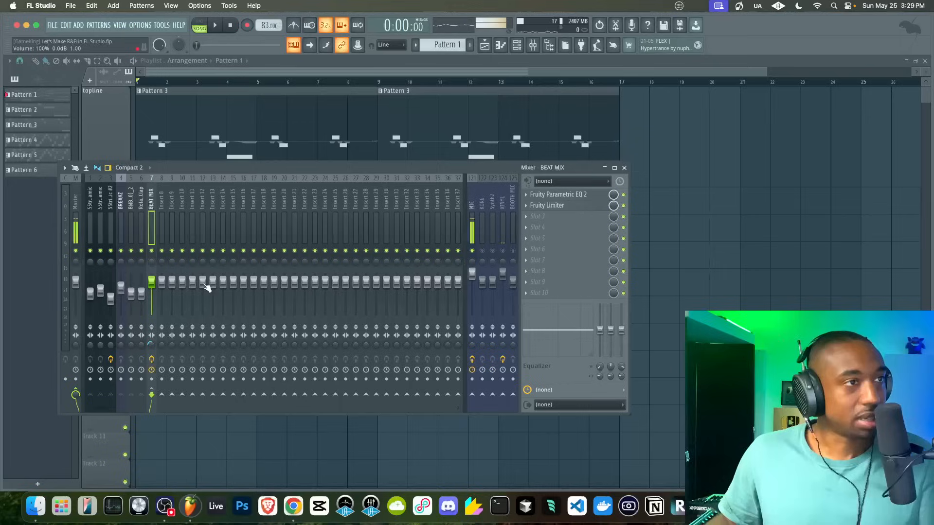
{"action": "right_click", "coordinate": [153, 347]}
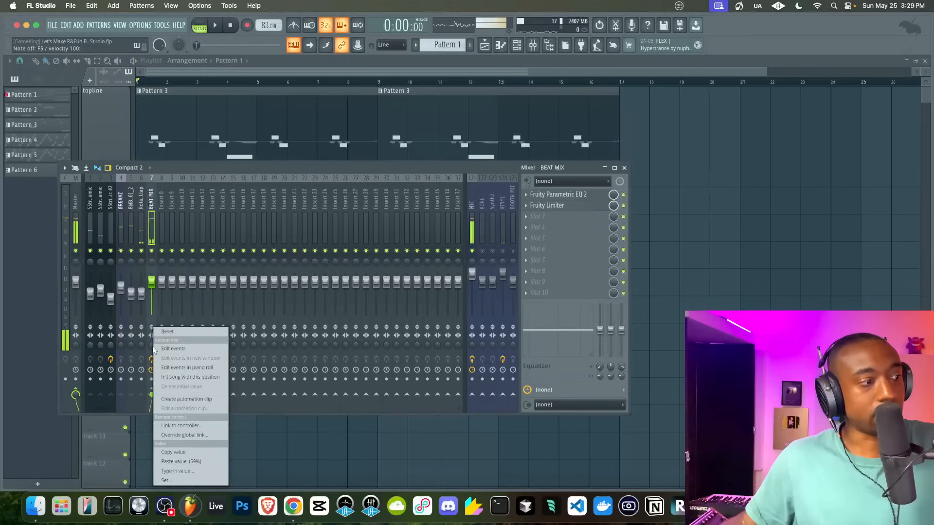
{"action": "left_click", "coordinate": [163, 332]}
Step: Compare BEAT MIX with about 41% stereo separation against its default during playback, and reset it again
{"action": "key", "text": "space"}
{"action": "mouse_move", "coordinate": [152, 346]}
{"action": "left_mouse_down"}
{"action": "mouse_move", "coordinate": [151, 365]}
{"action": "mouse_move", "coordinate": [151, 347]}
{"action": "left_mouse_up"}
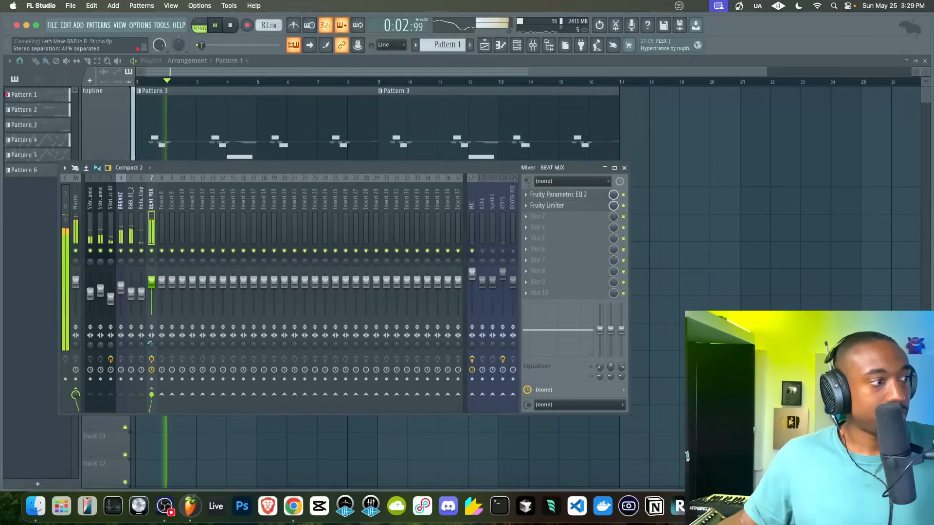
{"action": "right_click", "coordinate": [151, 347]}
{"action": "key", "text": "space"}
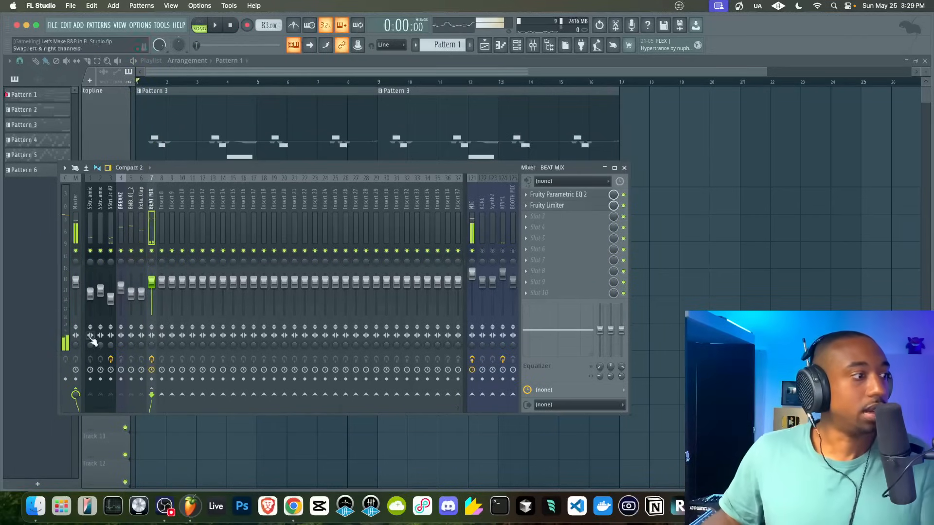
Step: Set mixer track 1's stereo separation to about 47% separated, play the beat to check it, and close the mixer
{"action": "left_click_drag", "start_coordinate": [90, 345], "coordinate": [91, 344]}
{"action": "key", "text": "space"}
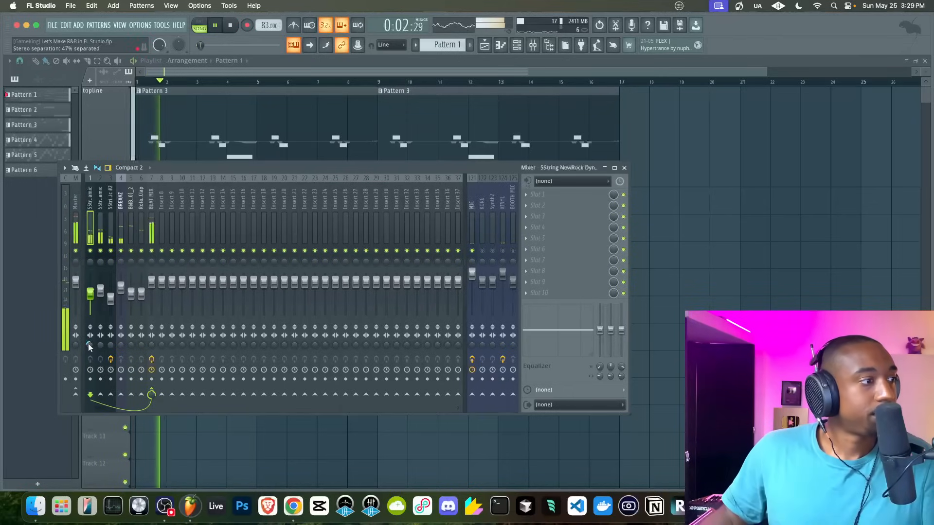
{"action": "left_click", "coordinate": [100, 239]}
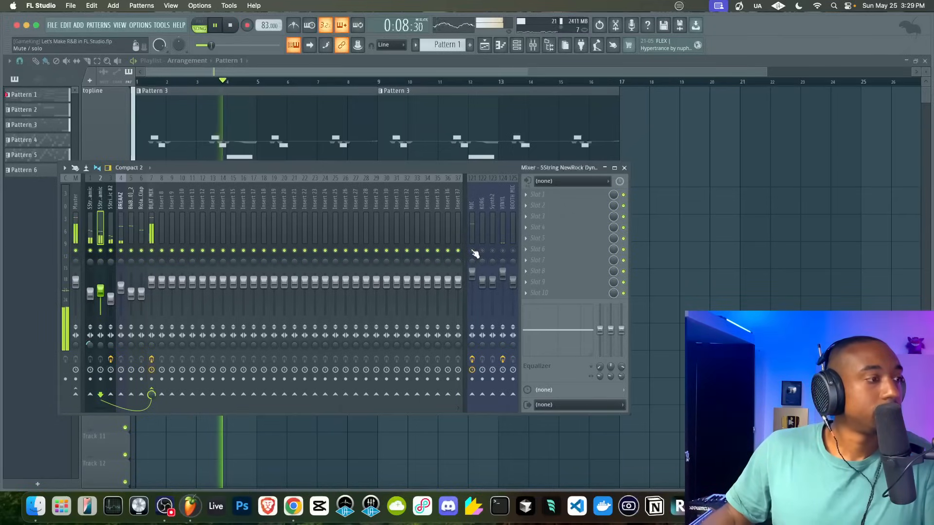
{"action": "key", "text": "F9"}
{"action": "key", "text": "space"}
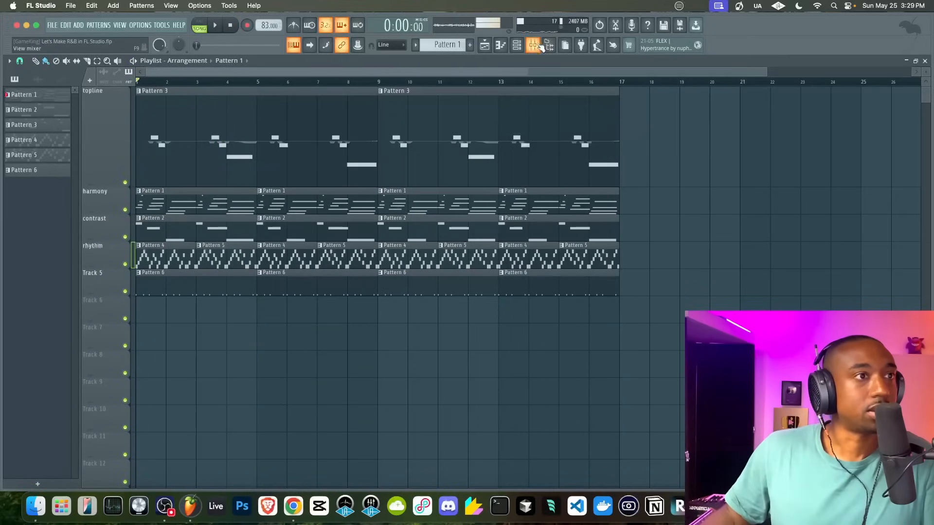
Step: Search the browser for "texture" and preview the Rainstick Texture sample
{"action": "key", "text": "alt+F8"}
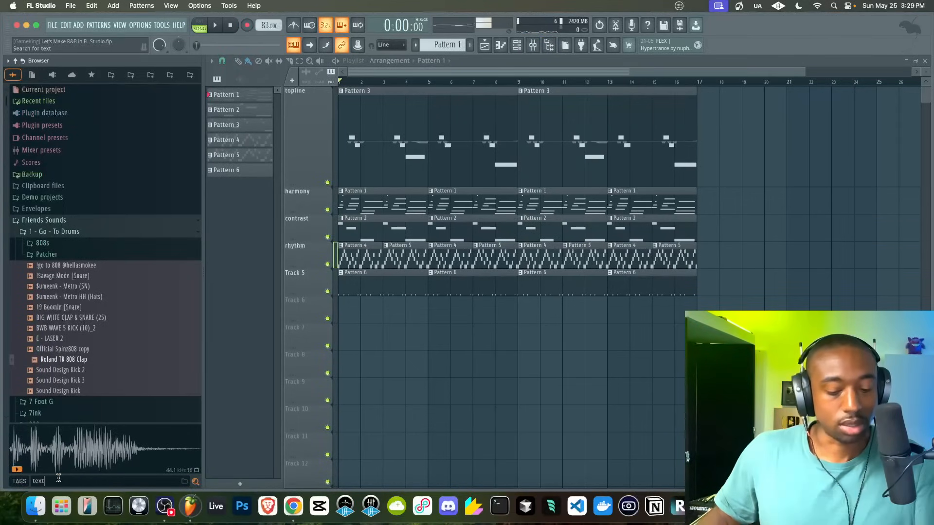
{"action": "key", "text": "Return"}
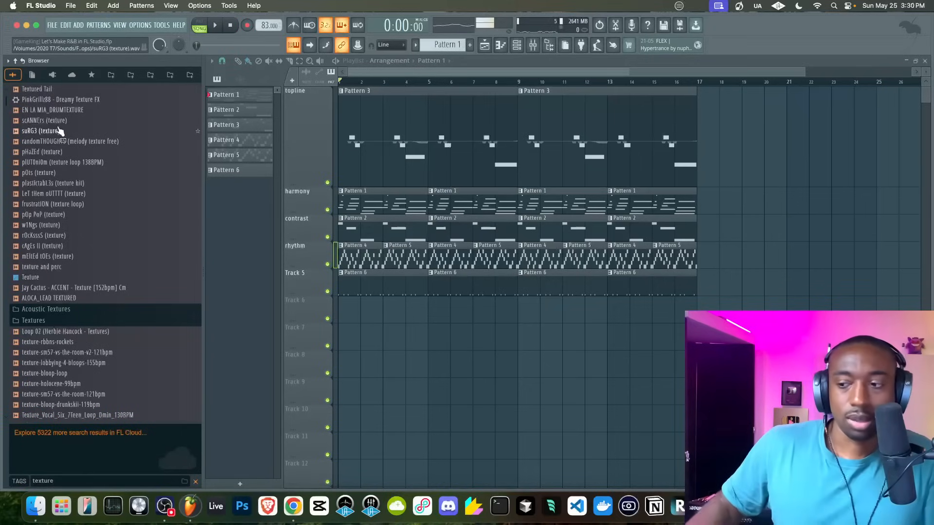
{"action": "scroll", "coordinate": [53, 185], "scroll_direction": "down", "scroll_amount": 10}
{"action": "left_click", "coordinate": [46, 230]}
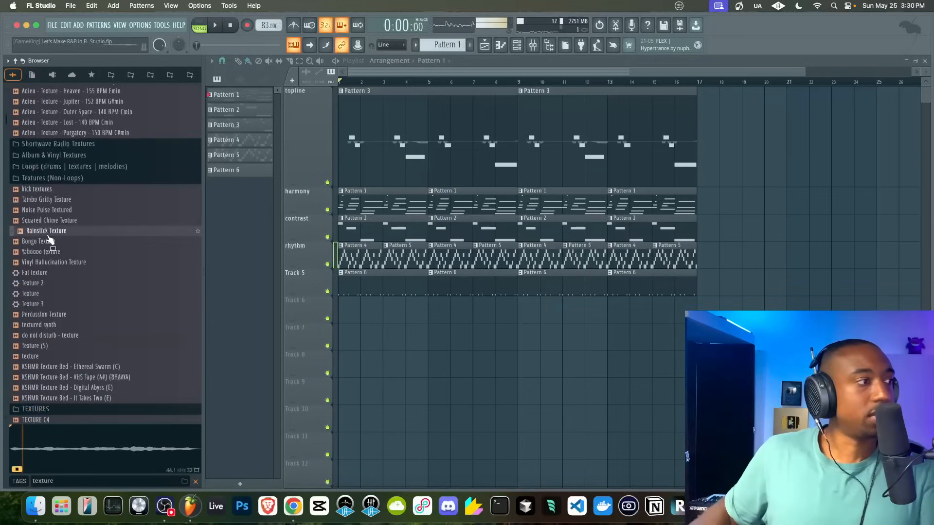
Step: Place Rainstick Texture on playlist Track 6 from bar 1 and cut off everything past bar 17
{"action": "left_click_drag", "start_coordinate": [46, 234], "coordinate": [410, 311]}
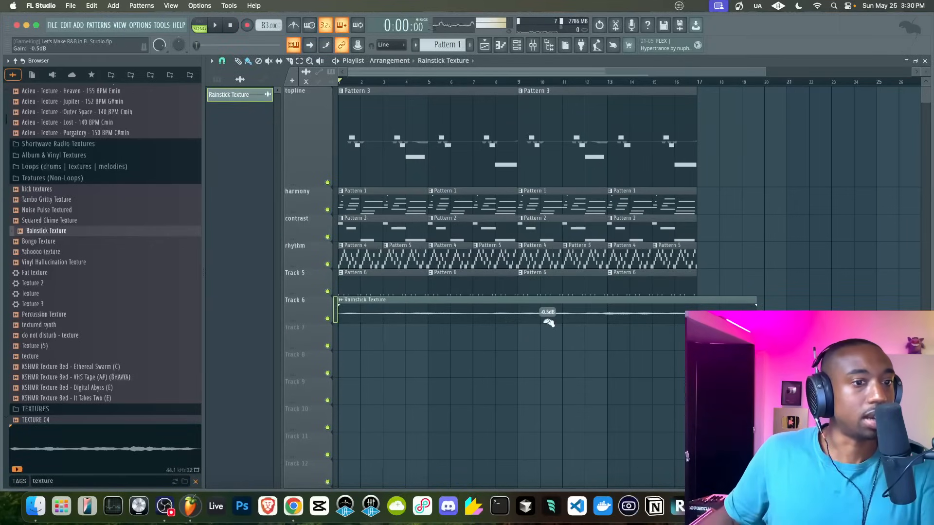
{"action": "key", "text": "c"}
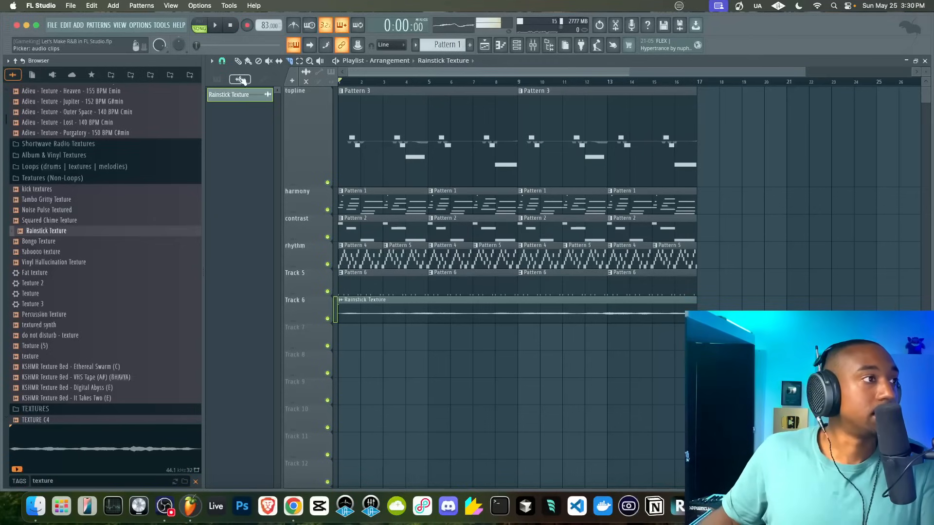
{"action": "left_click", "coordinate": [237, 60]}
Step: Set the Rainstick Texture channel's volume to about 49% (-13 dB) and assign it to mixer track 8
{"action": "double_click", "coordinate": [443, 308]}
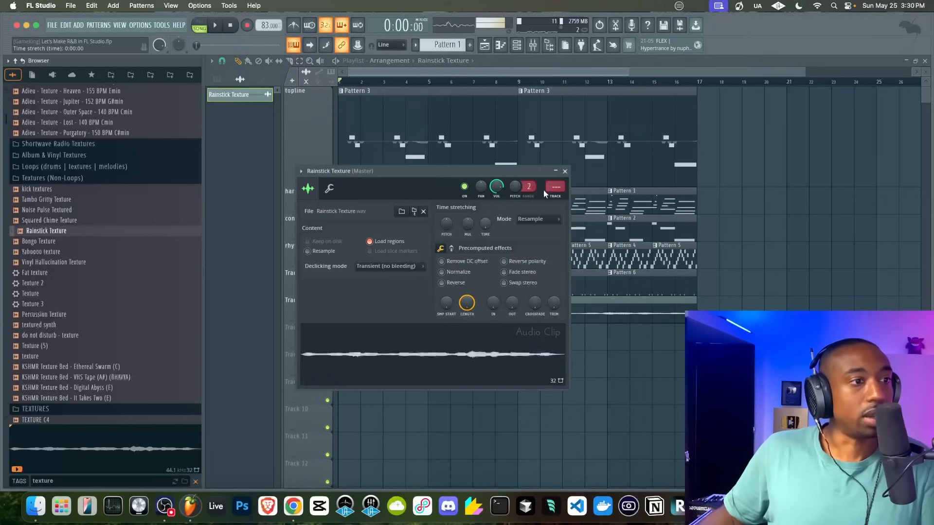
{"action": "left_click_drag", "start_coordinate": [496, 186], "coordinate": [497, 200]}
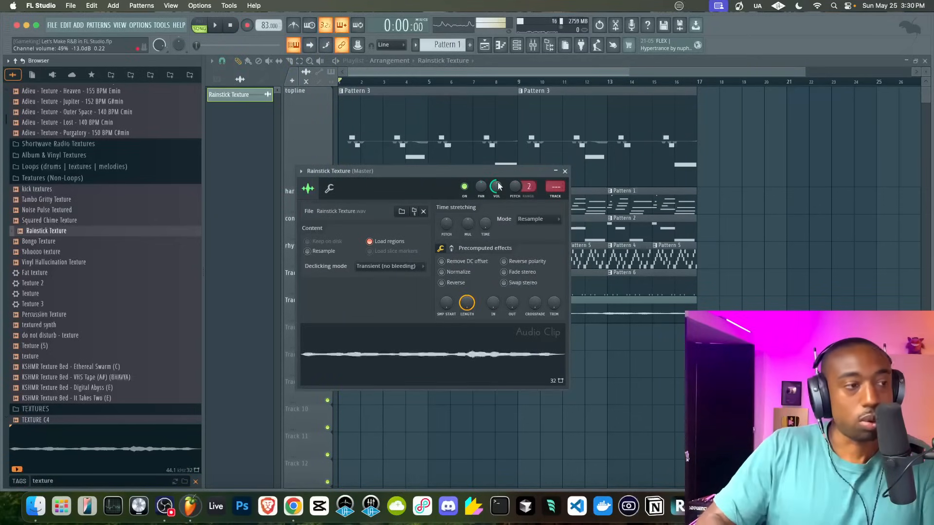
{"action": "key", "text": "F9"}
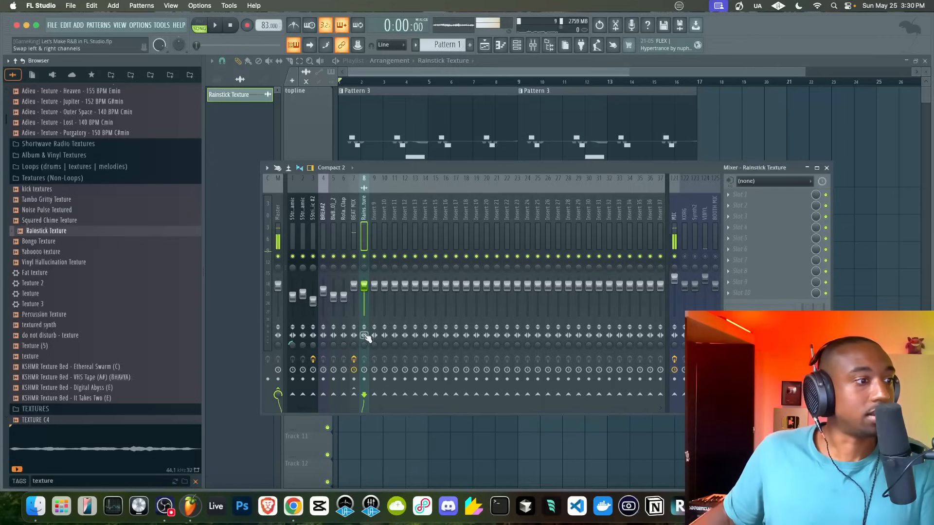
Step: Route the Rainstick Texture track and all empty inserts from 9 to 120 only to the BEAT MIX bus
{"action": "right_click", "coordinate": [354, 395]}
{"action": "left_click", "coordinate": [384, 402]}
{"action": "left_click_drag", "start_coordinate": [368, 225], "coordinate": [705, 231]}
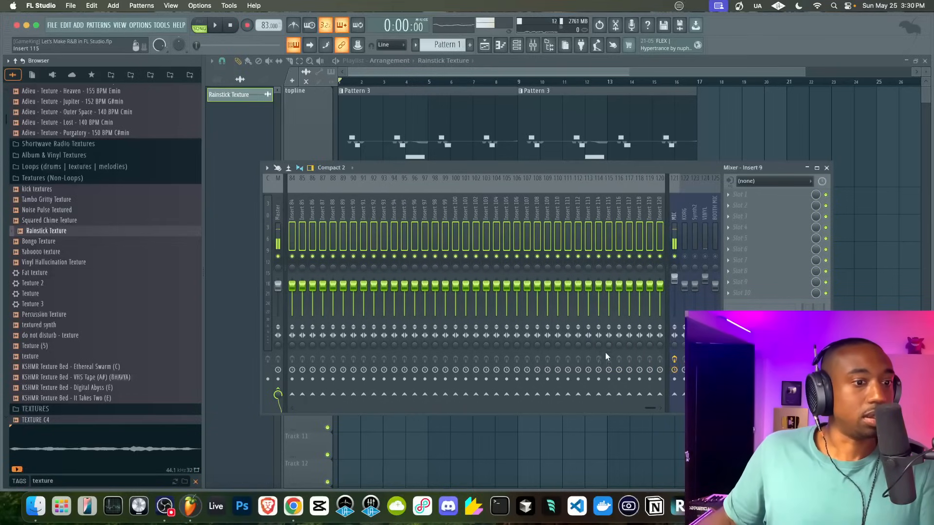
{"action": "left_click_drag", "start_coordinate": [651, 409], "coordinate": [238, 389]}
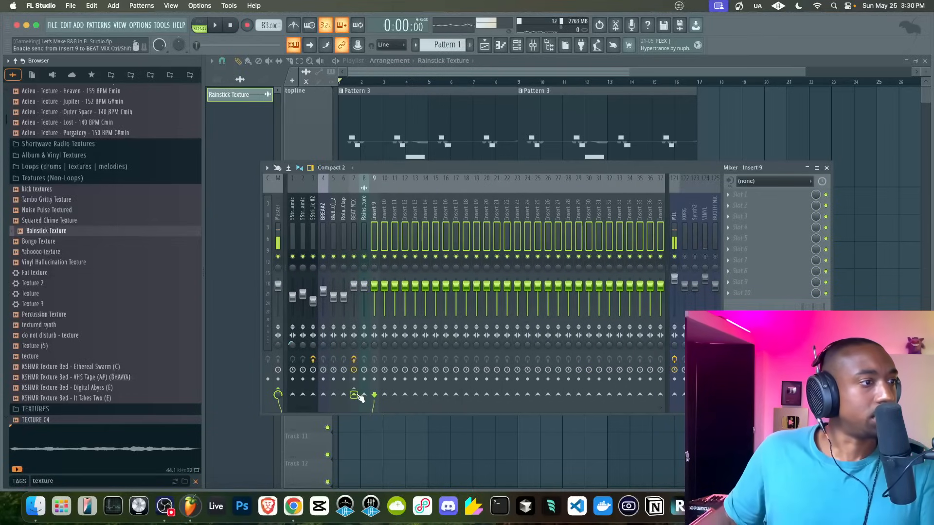
{"action": "right_click", "coordinate": [354, 396]}
{"action": "left_click", "coordinate": [368, 414]}
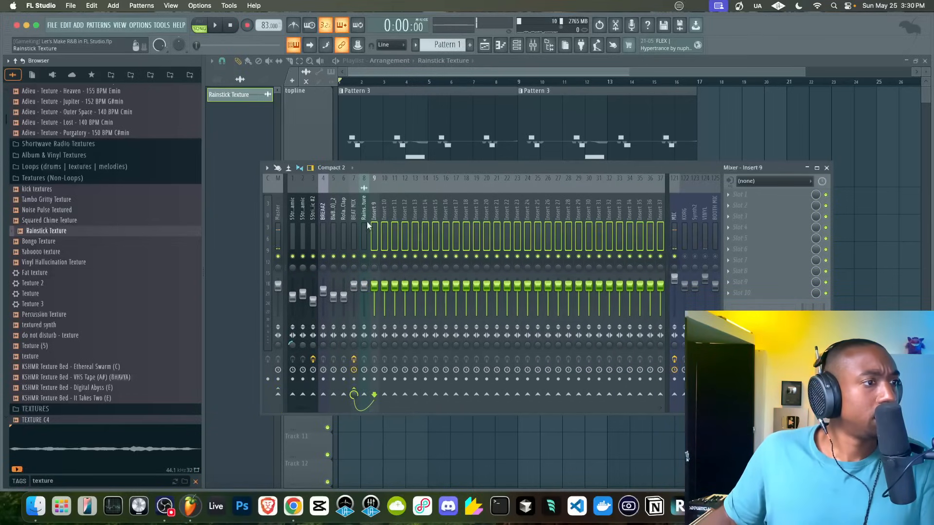
Step: Move the BEAT MIX track to the first mixer position, ahead of all the instrument tracks
{"action": "left_click", "coordinate": [365, 222]}
{"action": "key", "text": "alt+Left"}
{"action": "left_click", "coordinate": [366, 222]}
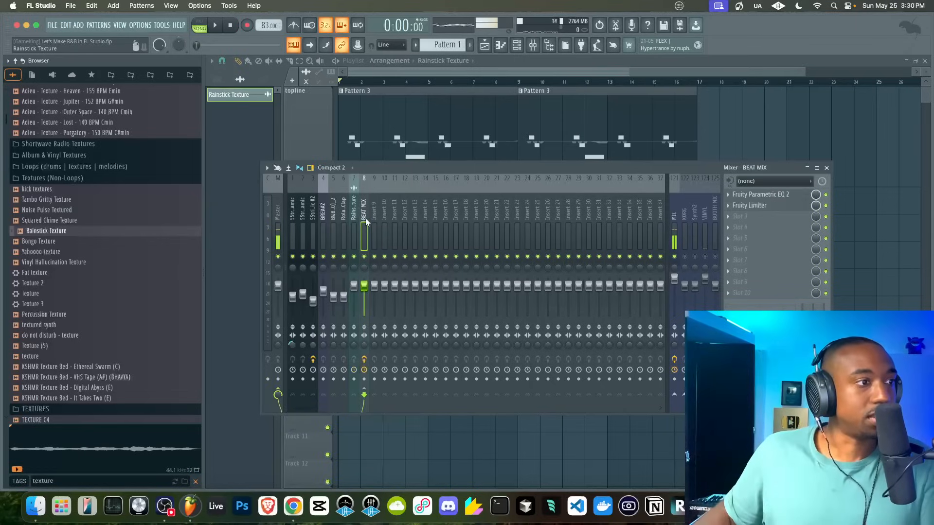
{"action": "key", "text": "alt+Left"}
{"action": "key", "text": "alt+Left"}
{"action": "key", "text": "alt+Left"}
{"action": "key", "text": "alt+Left"}
{"action": "key", "text": "alt+Left"}
{"action": "key", "text": "alt+Left"}
{"action": "key", "text": "alt+Left"}
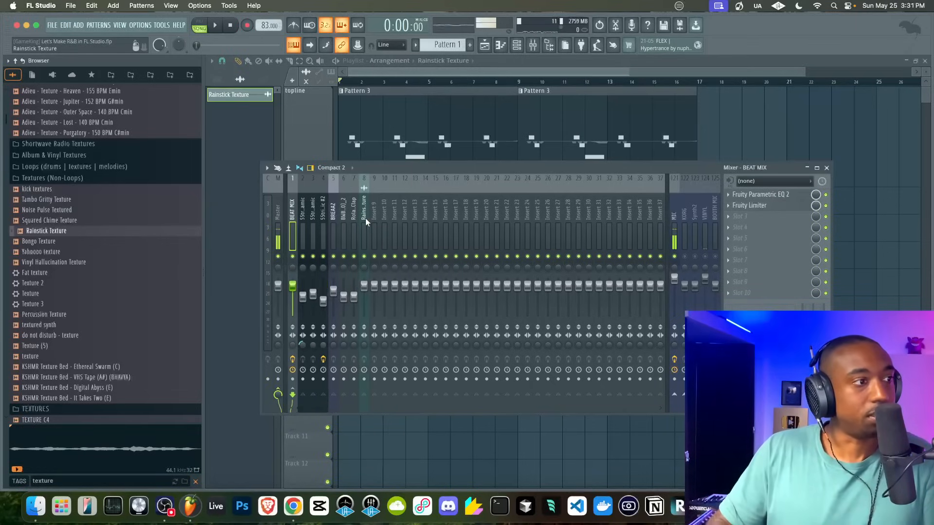
Step: Lower the Rainstick Texture mixer fader to about 44% (-14.4 dB) during playback, and close the mixer and browser
{"action": "key", "text": "space"}
{"action": "left_click_drag", "start_coordinate": [364, 285], "coordinate": [363, 295]}
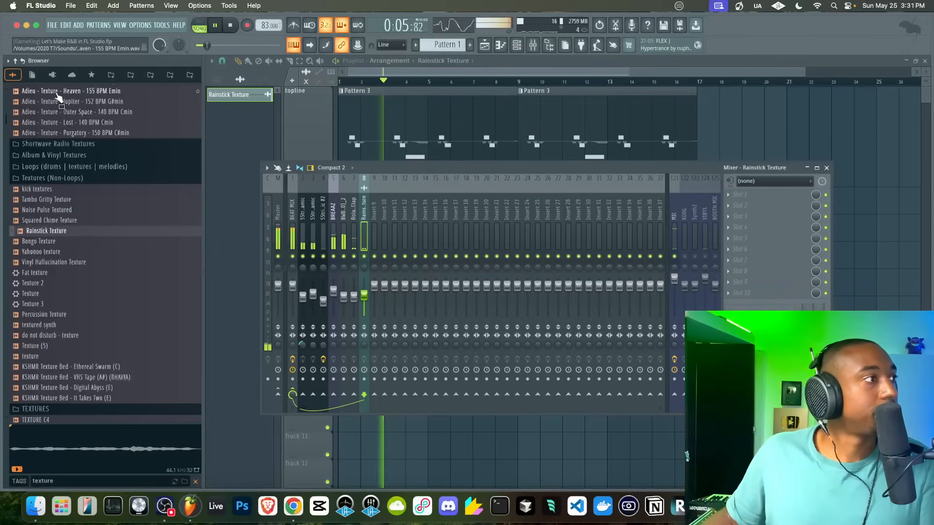
{"action": "left_click_drag", "start_coordinate": [364, 295], "coordinate": [364, 302]}
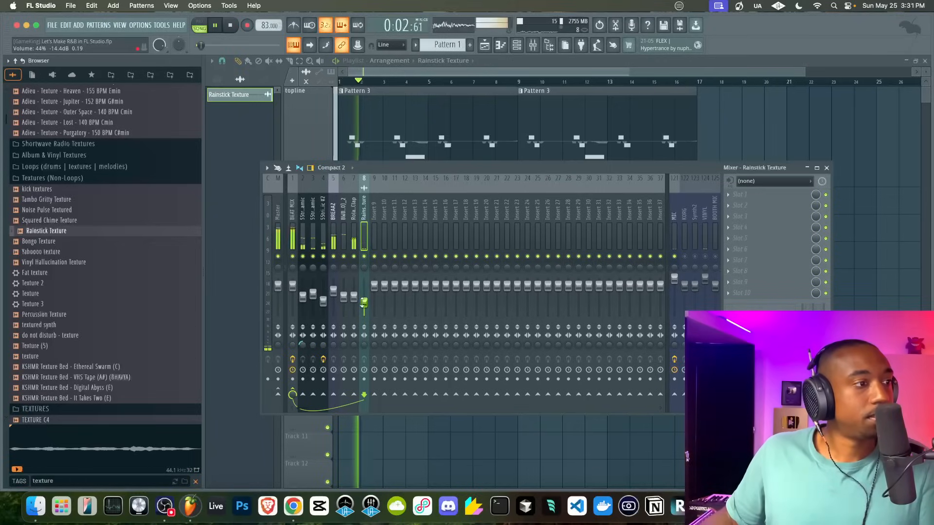
{"action": "key", "text": "F9"}
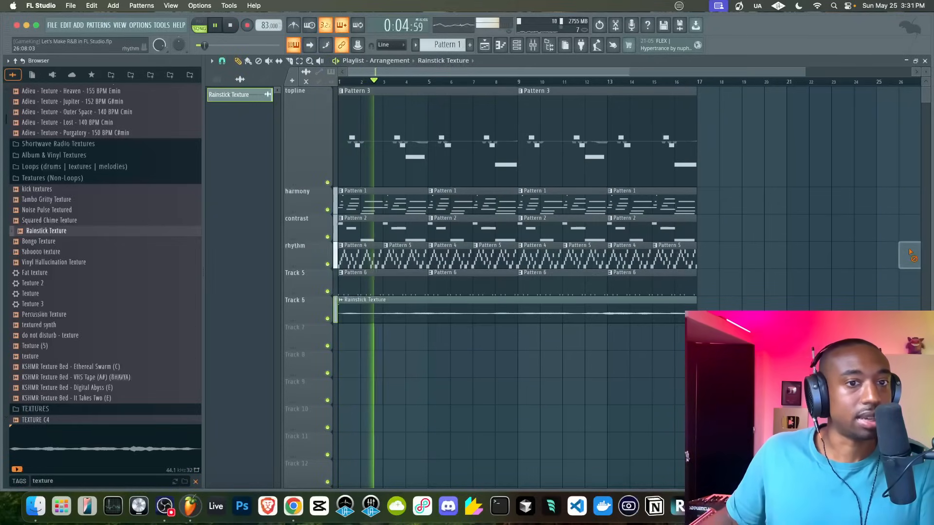
{"action": "left_click", "coordinate": [549, 45]}
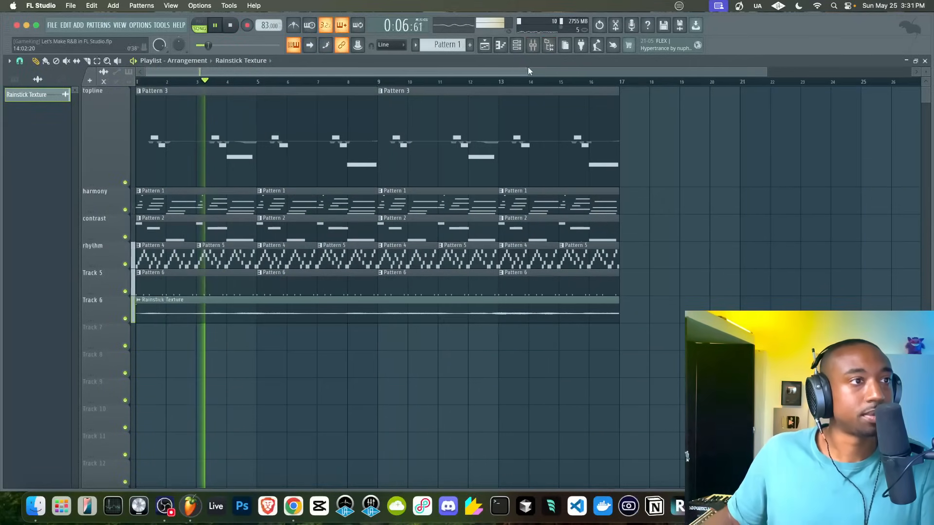
Step: Mute the MIC track in the mixer while the beat plays, and switch to the empty Pattern 7
{"action": "key", "text": "F9"}
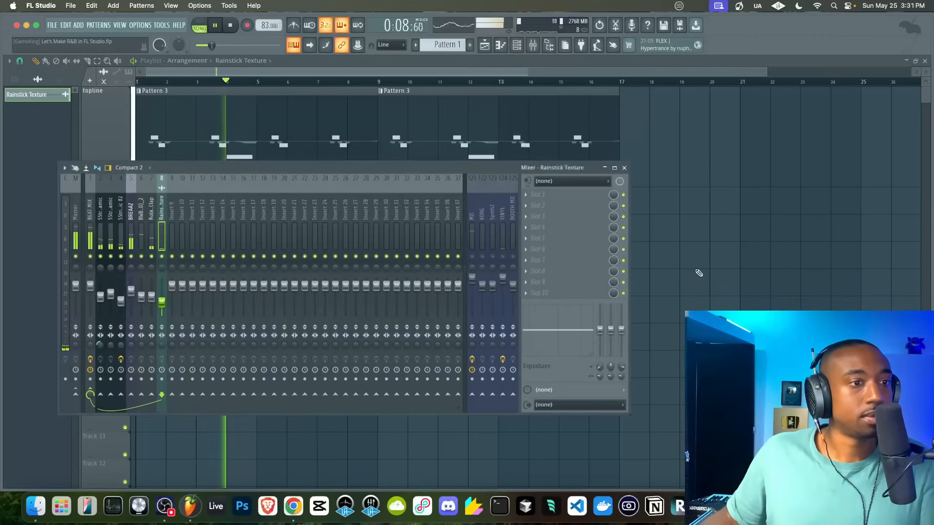
{"action": "key", "text": "F9"}
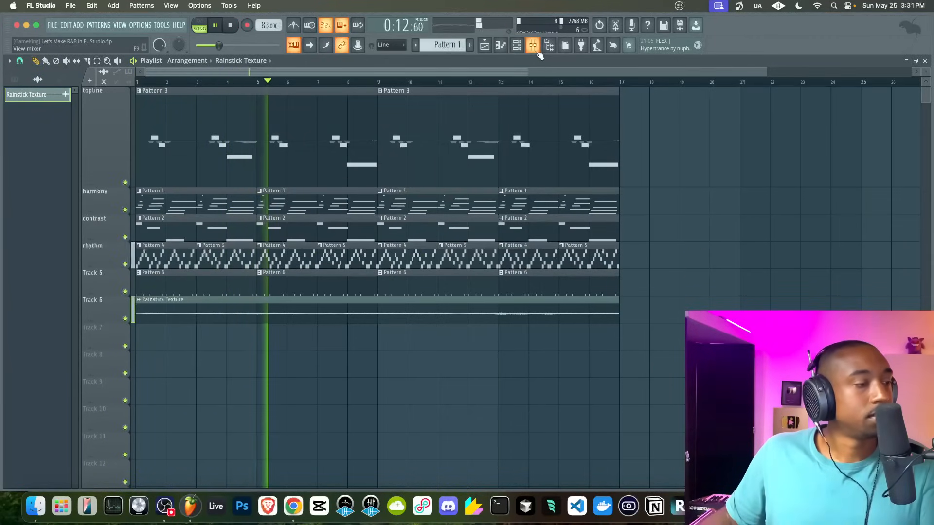
{"action": "left_click", "coordinate": [516, 46]}
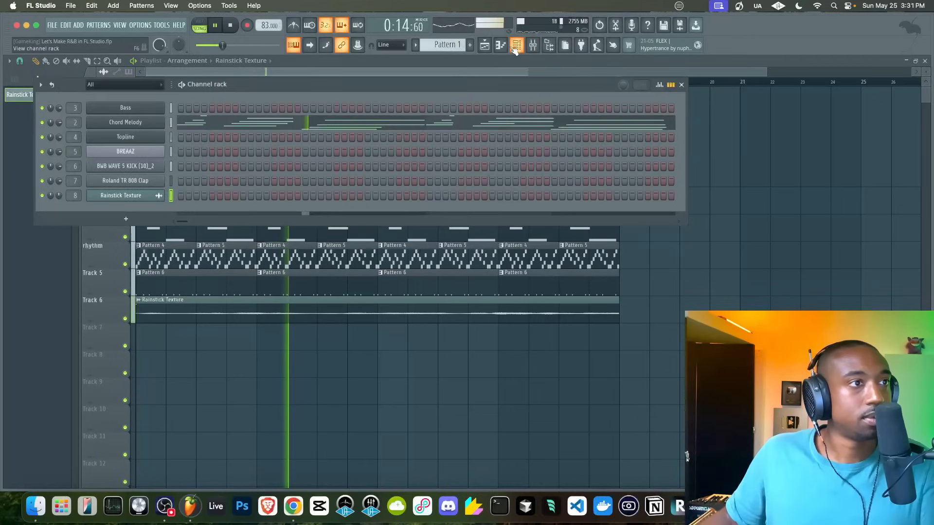
{"action": "left_click_drag", "start_coordinate": [445, 45], "coordinate": [445, 20]}
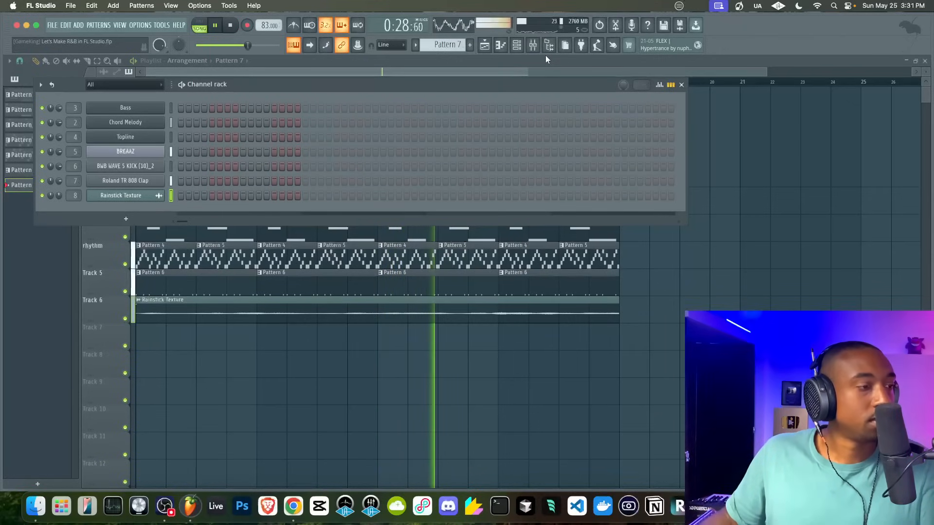
{"action": "right_click", "coordinate": [675, 284]}
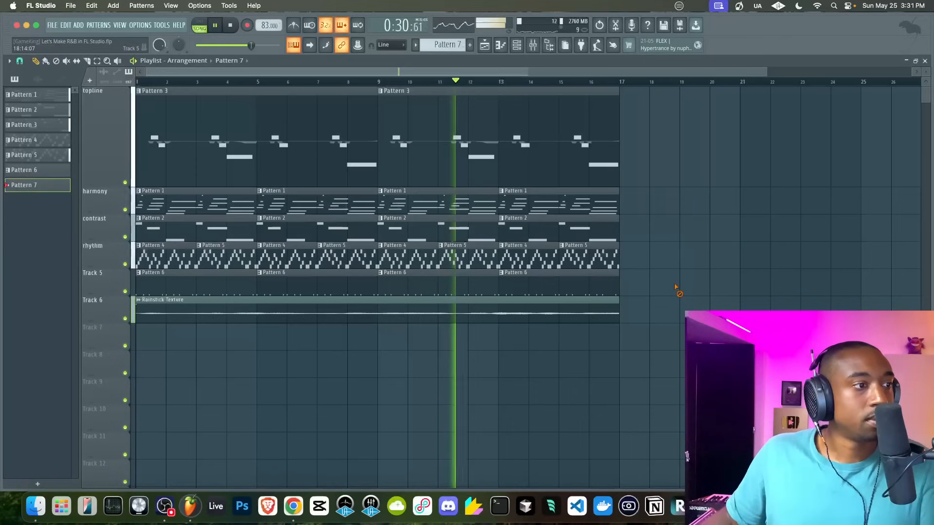
Step: Stop the song playback and unmute the MIC track in the mixer
{"action": "key", "text": "space"}
{"action": "key", "text": "F9"}
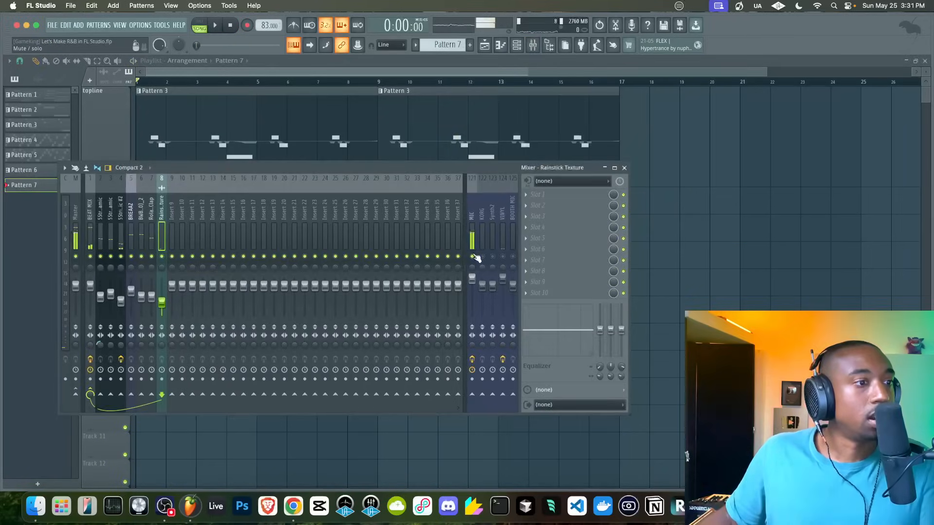
{"action": "right_click", "coordinate": [682, 276]}
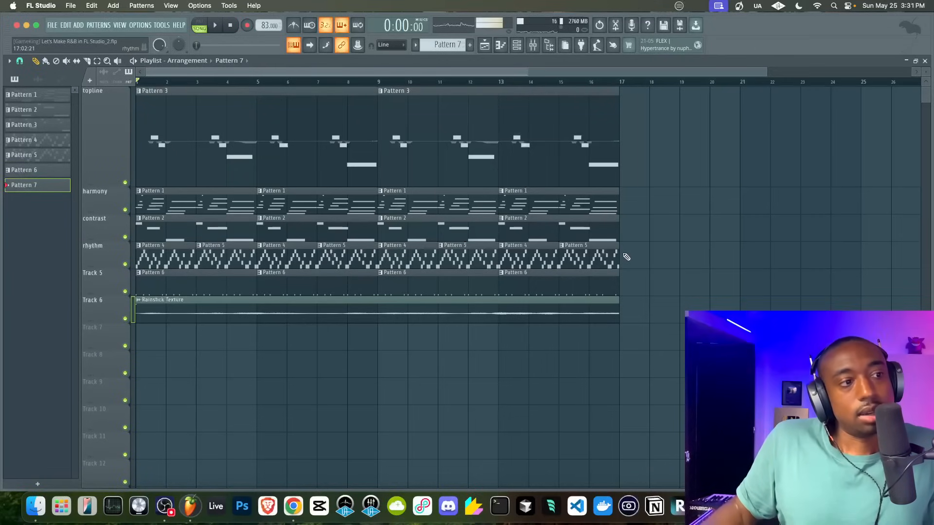
Step: Merge all topline, harmony and contrast clips into one pattern clip and consolidate the topline track to audio
{"action": "left_click_drag", "start_coordinate": [629, 237], "coordinate": [138, 92]}
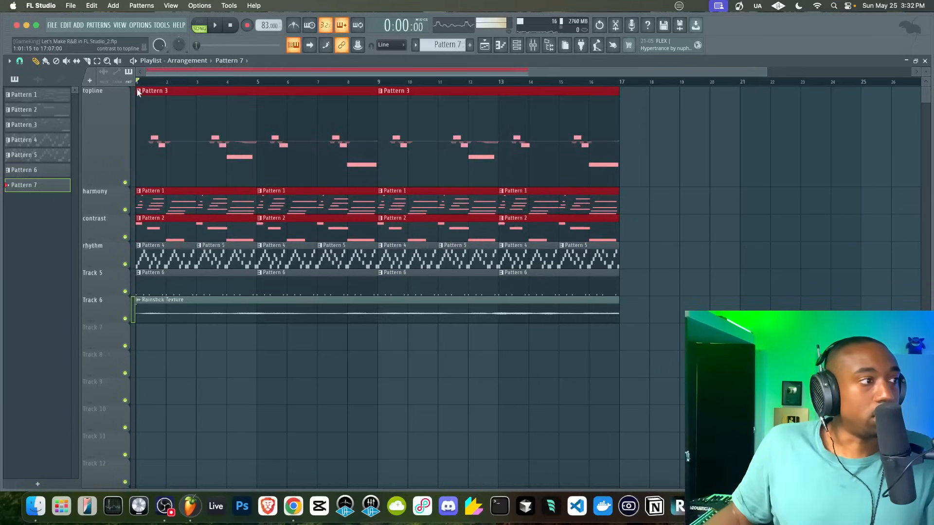
{"action": "key", "text": "super+g"}
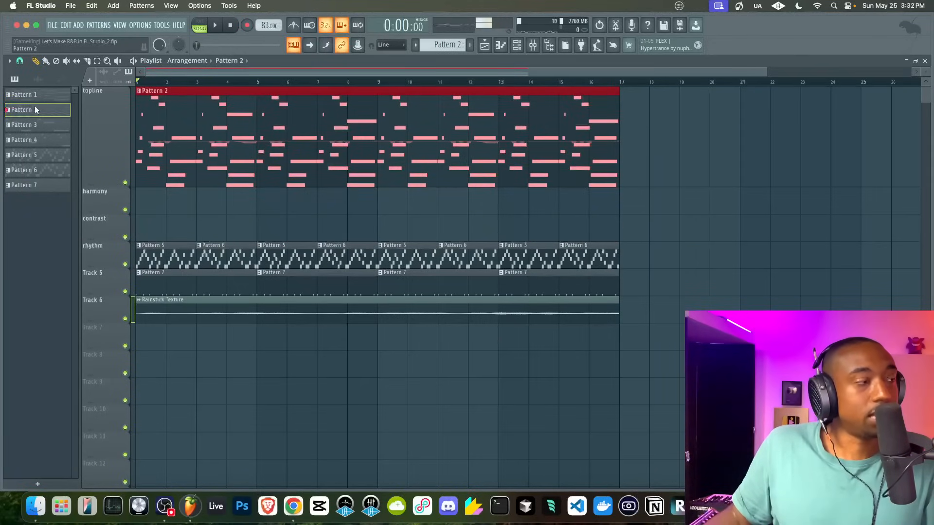
{"action": "right_click", "coordinate": [103, 124]}
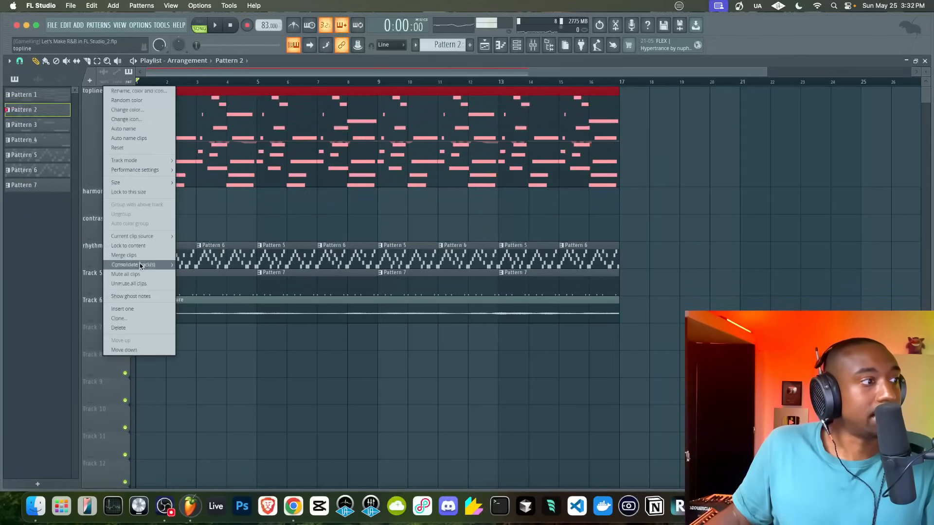
{"action": "mouse_move", "coordinate": [140, 265]}
{"action": "left_click", "coordinate": [200, 267]}
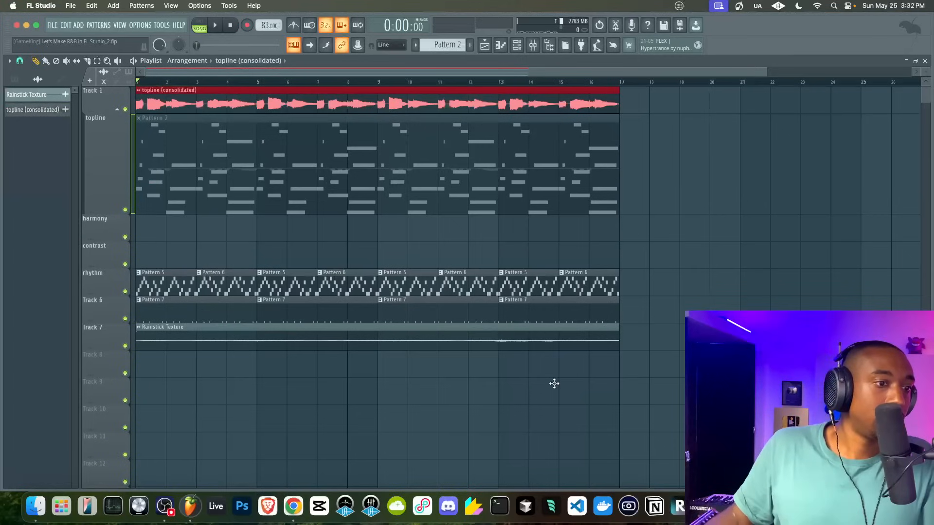
Step: Set the Rainstick Texture clip's time-stretching mode to Stretch and close its settings
{"action": "double_click", "coordinate": [465, 327]}
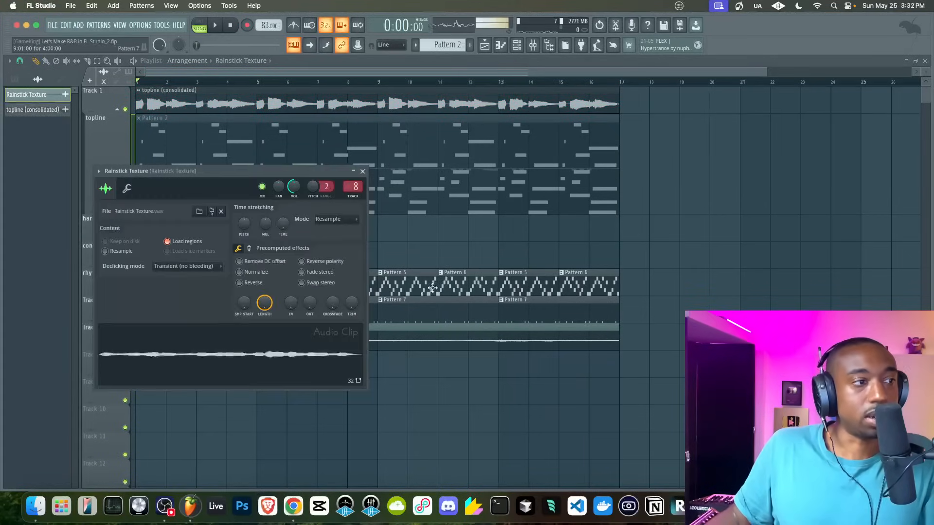
{"action": "left_click", "coordinate": [341, 220]}
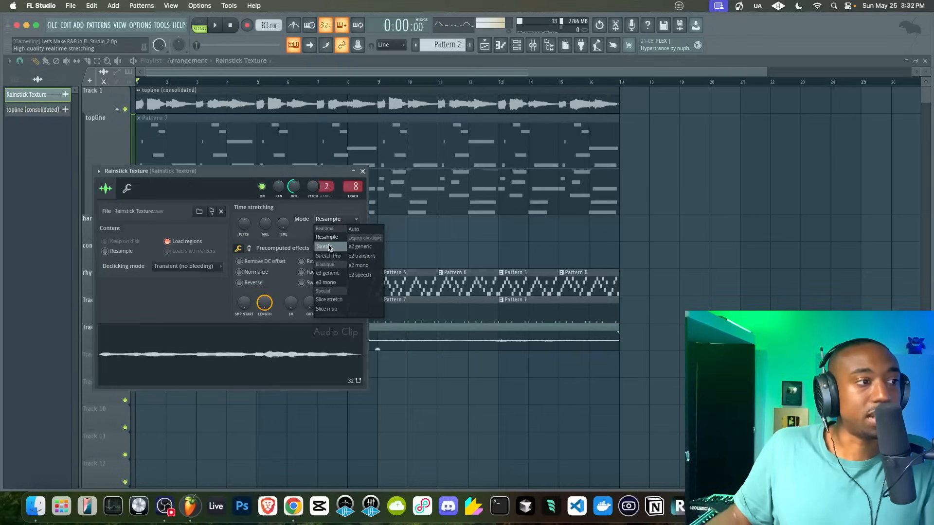
{"action": "left_click", "coordinate": [330, 248]}
{"action": "left_click", "coordinate": [320, 223]}
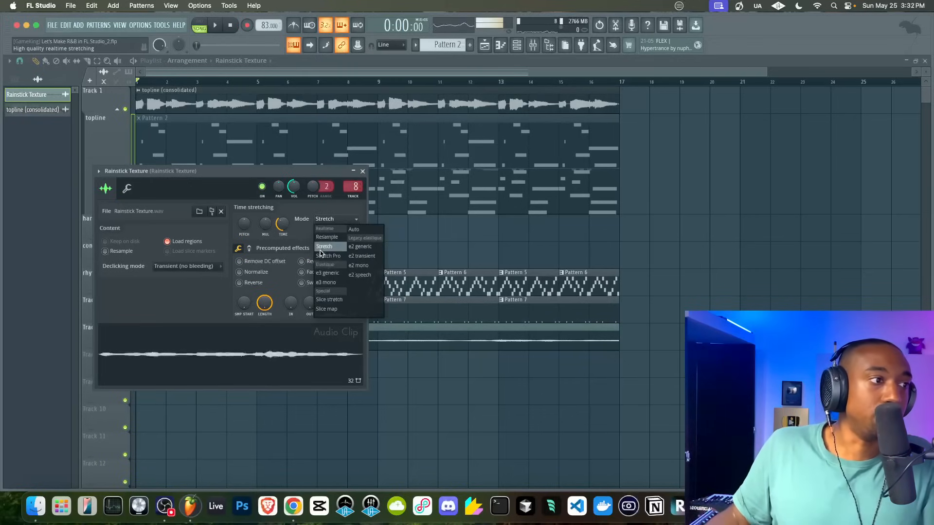
{"action": "left_click", "coordinate": [362, 171]}
{"action": "left_click", "coordinate": [363, 171]}
Step: Switch the topline (consolidated) clip's time-stretching mode to Stretch and back to Resample, and close its settings
{"action": "double_click", "coordinate": [337, 103]}
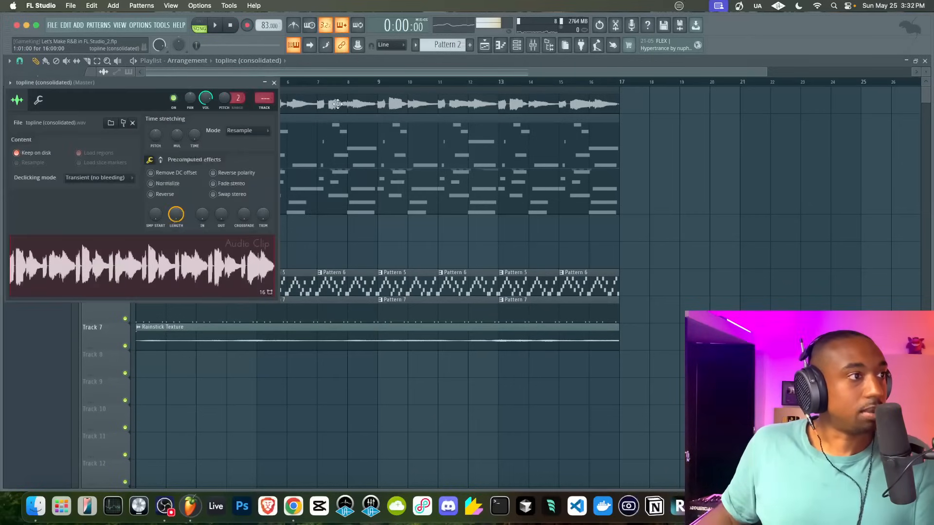
{"action": "left_click", "coordinate": [248, 131]}
{"action": "left_click", "coordinate": [237, 158]}
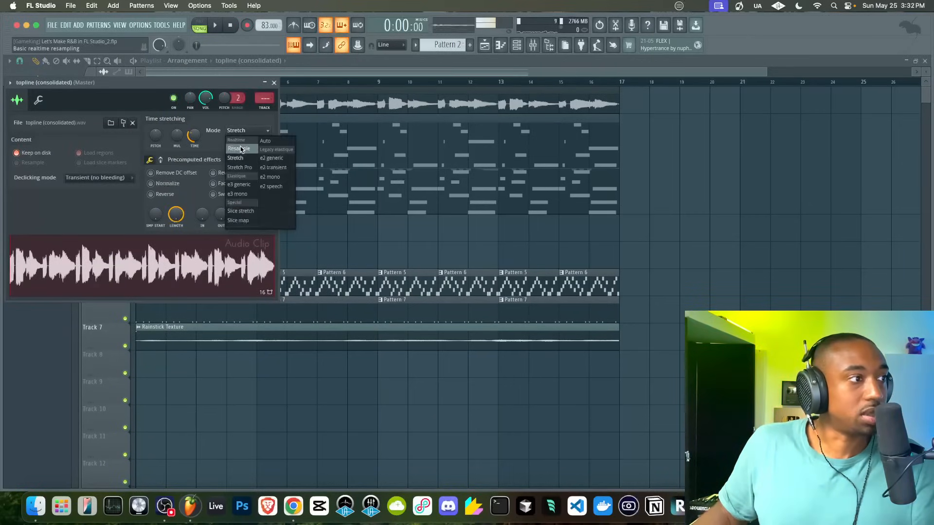
{"action": "left_click", "coordinate": [241, 150]}
{"action": "key", "text": "Escape"}
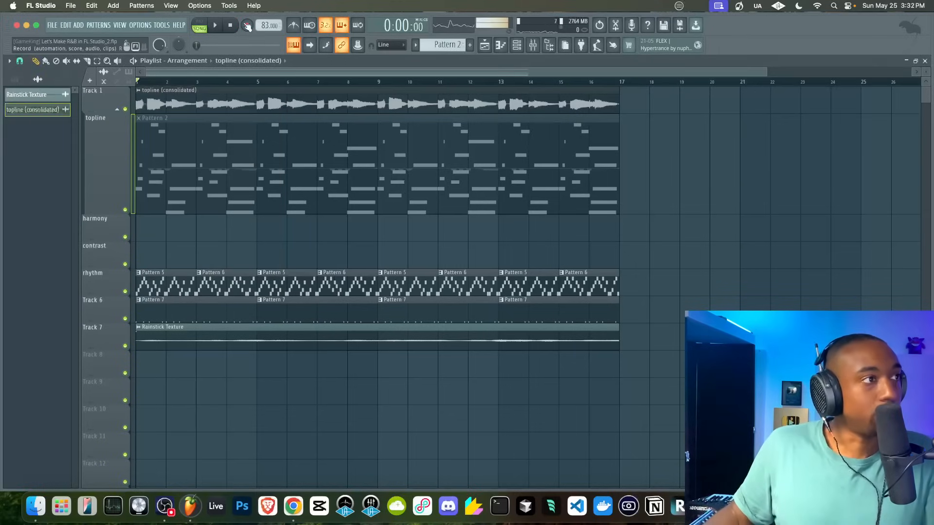
Step: Lower the project tempo to 71 BPM and listen to the arrangement with the MIC track muted
{"action": "right_click", "coordinate": [261, 25]}
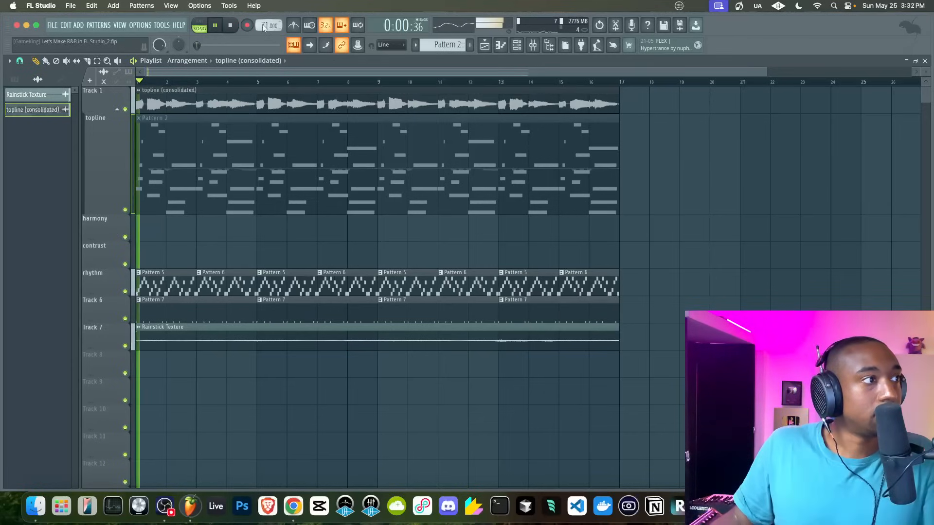
{"action": "left_click", "coordinate": [537, 47]}
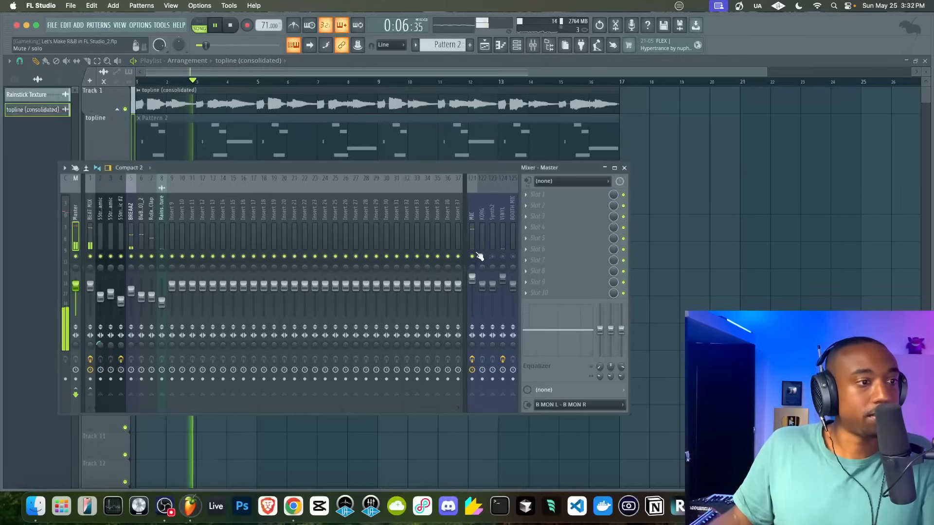
{"action": "left_click", "coordinate": [624, 168]}
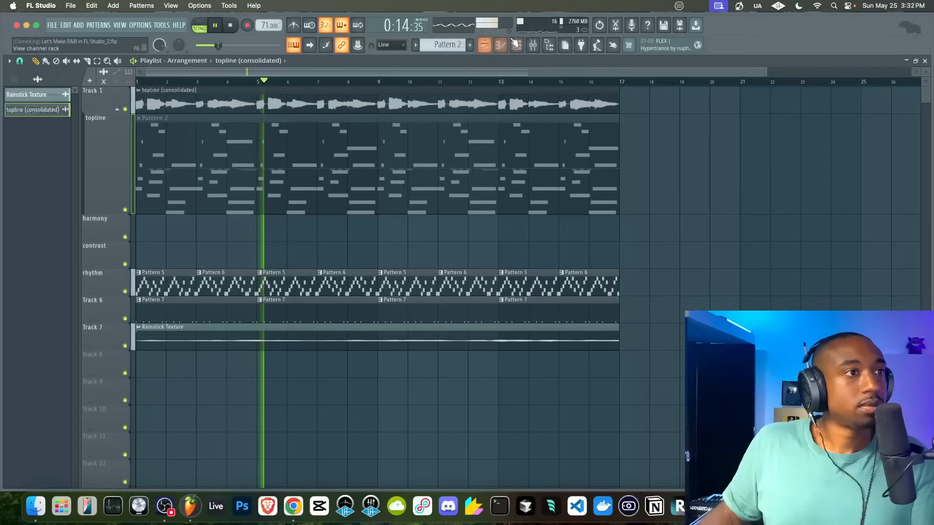
{"action": "key", "text": "F6"}
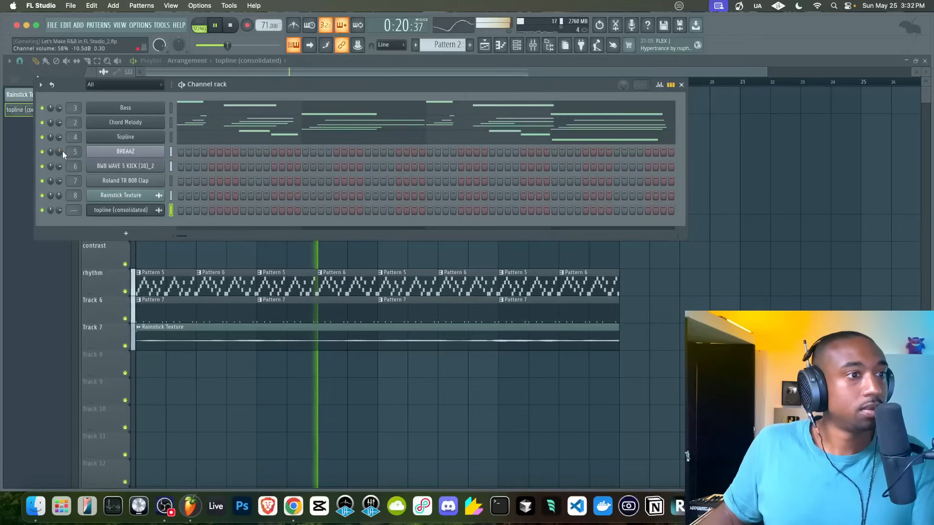
{"action": "key", "text": "F6"}
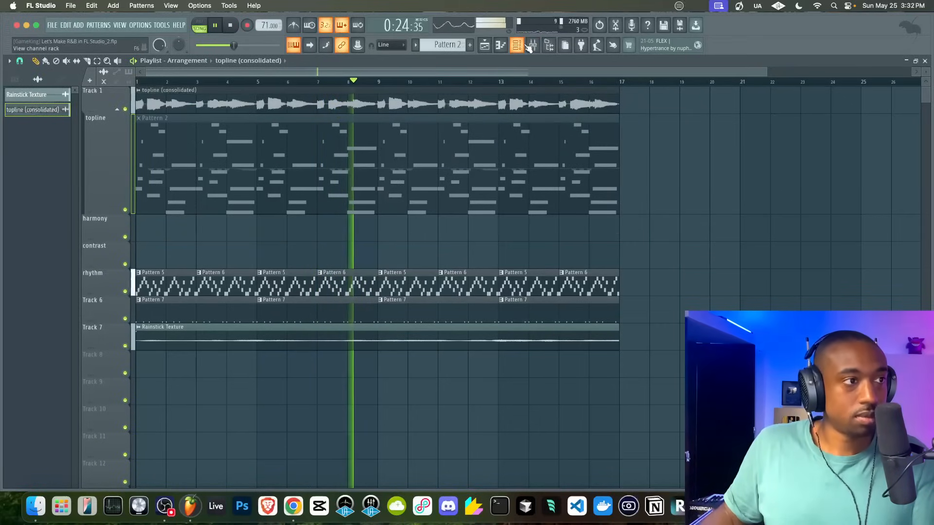
{"action": "key", "text": "F6"}
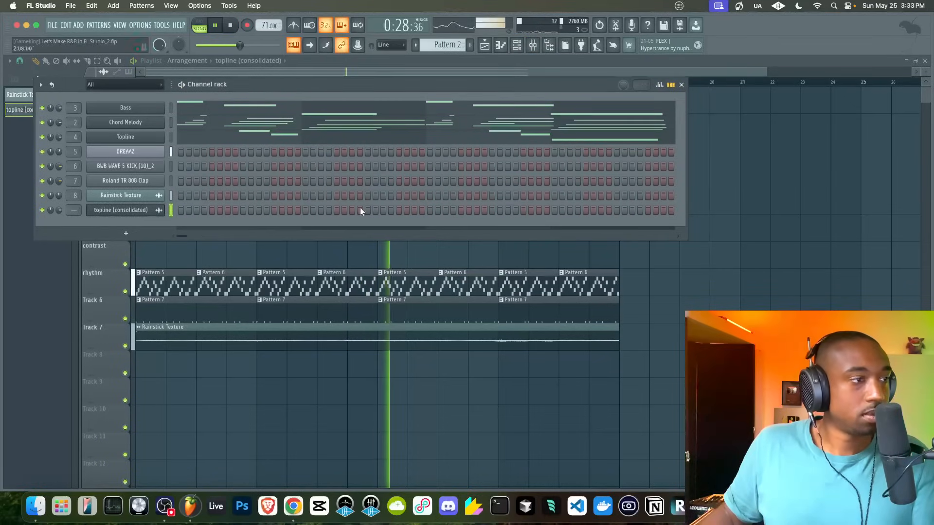
{"action": "key", "text": "F6"}
Step: Listen to the arrangement at 93 BPM with the MIC track muted
{"action": "left_click", "coordinate": [539, 45]}
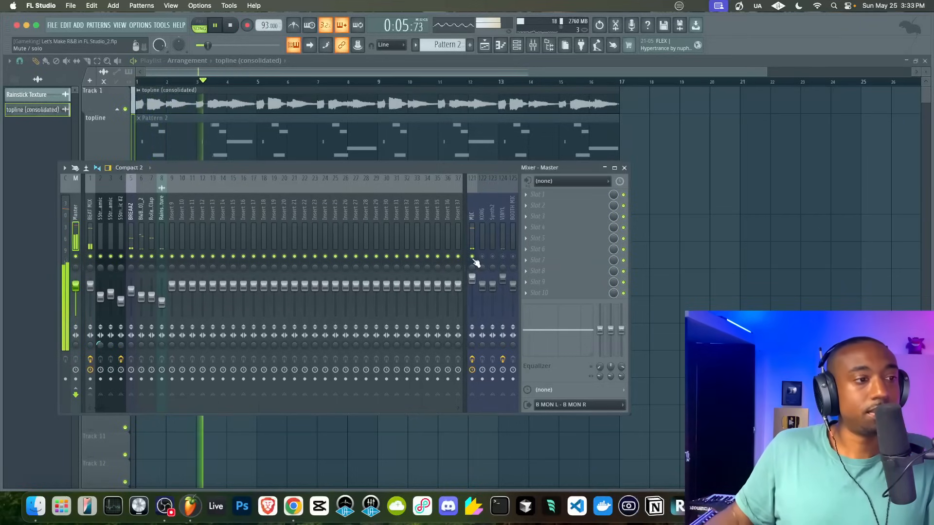
{"action": "key", "text": "F9"}
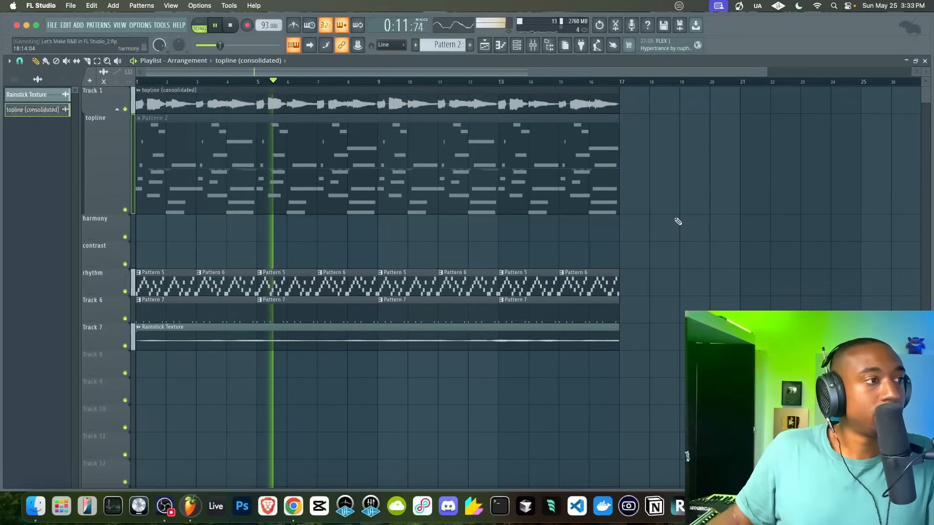
{"action": "left_click", "coordinate": [526, 45]}
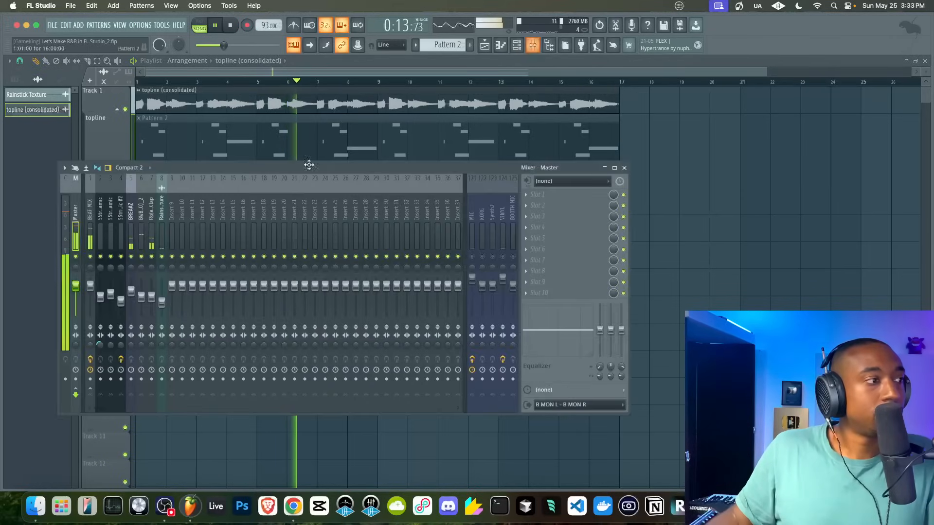
Step: Assign the topline (consolidated) clip to mixer track 9 and stop playback
{"action": "double_click", "coordinate": [323, 93]}
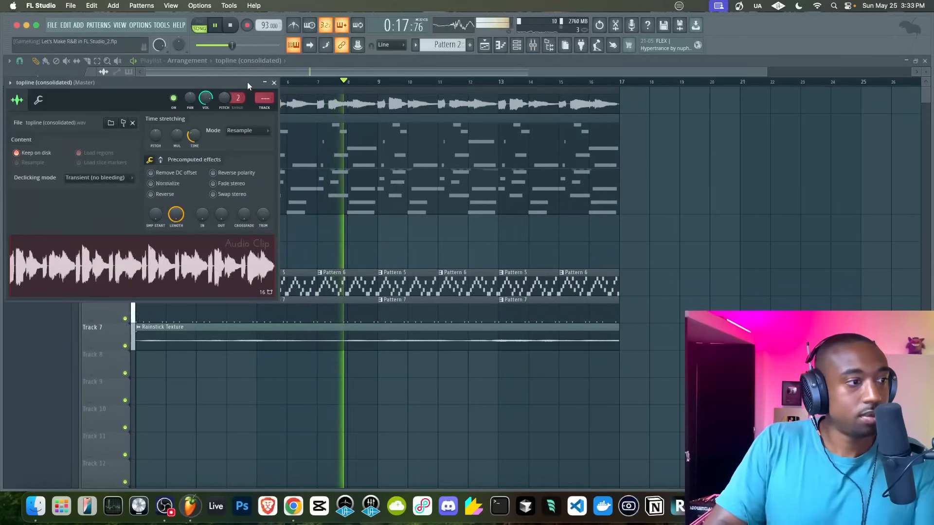
{"action": "key", "text": "super+l"}
{"action": "key", "text": "space"}
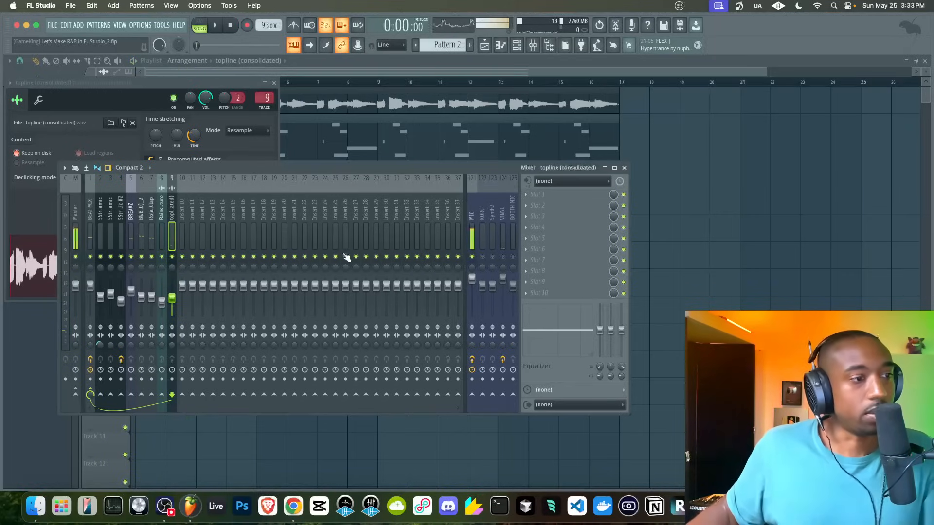
Step: Reset the topline (consolidated) mixer fader to its default level and route the track to Master instead of BEAT MIX
{"action": "right_click", "coordinate": [173, 295]}
{"action": "left_click", "coordinate": [174, 296]}
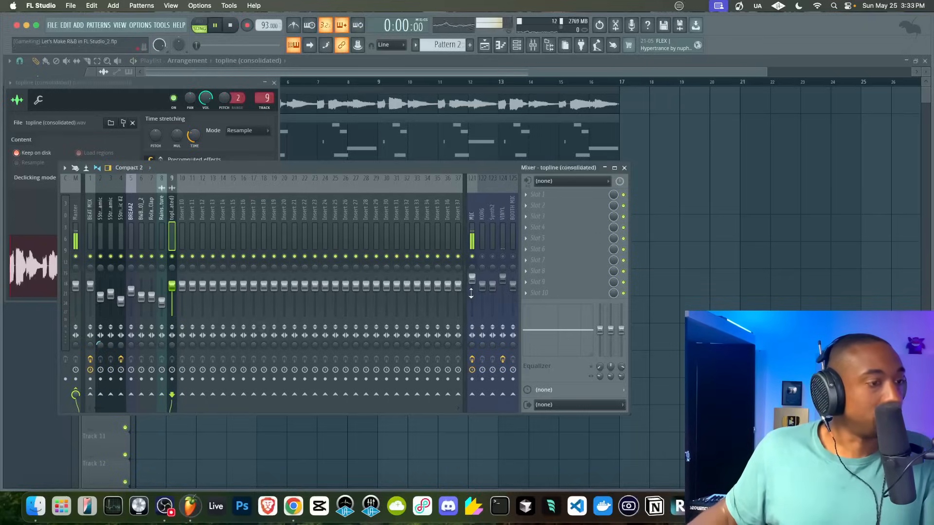
{"action": "key", "text": "F12"}
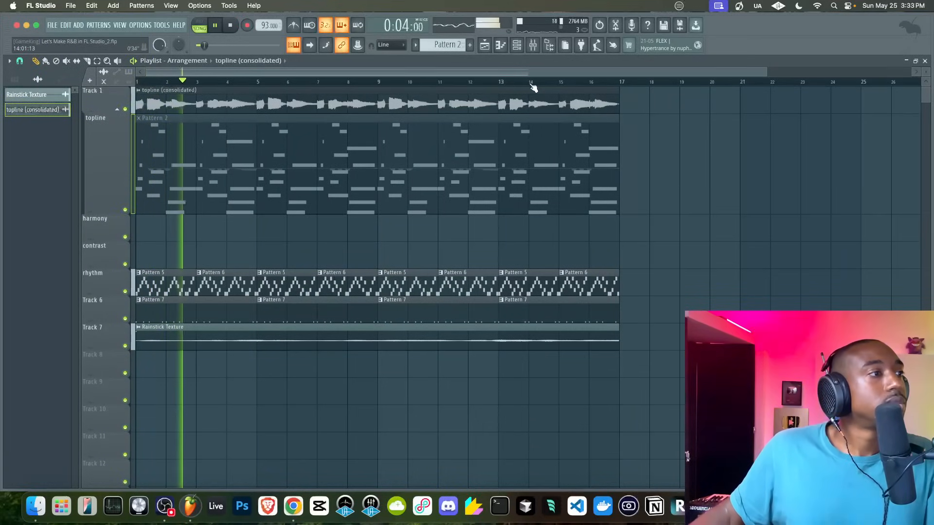
Step: Play the arrangement with the MIC track muted, and set the project tempo back to 83 BPM
{"action": "left_click", "coordinate": [533, 46]}
{"action": "key", "text": "F9"}
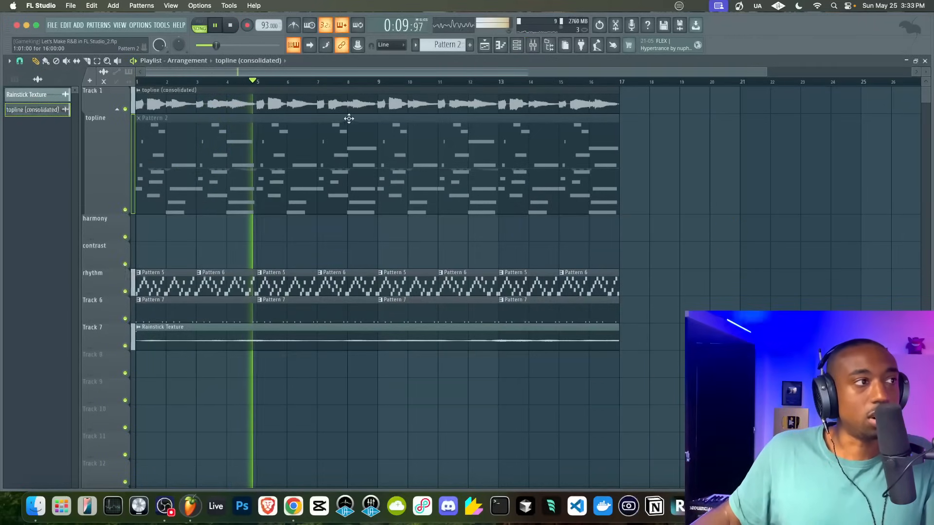
{"action": "key", "text": "space"}
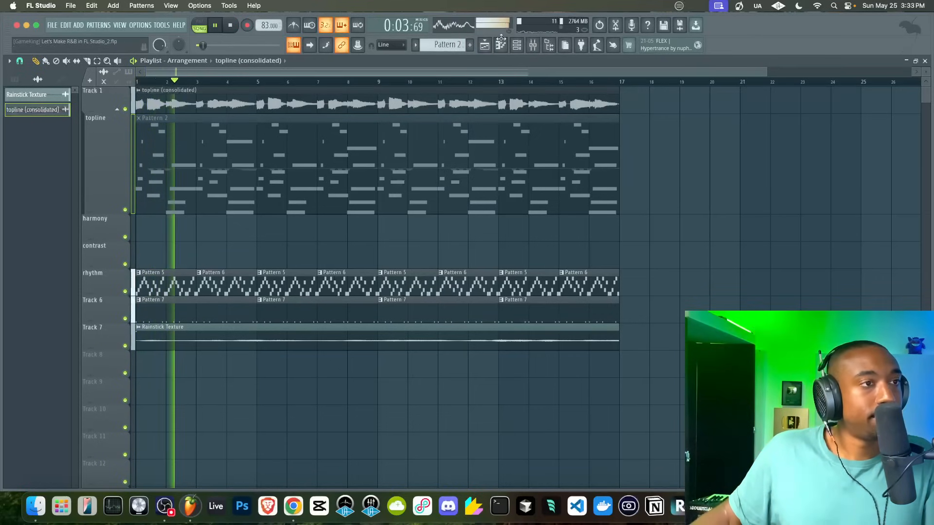
{"action": "left_click", "coordinate": [534, 46]}
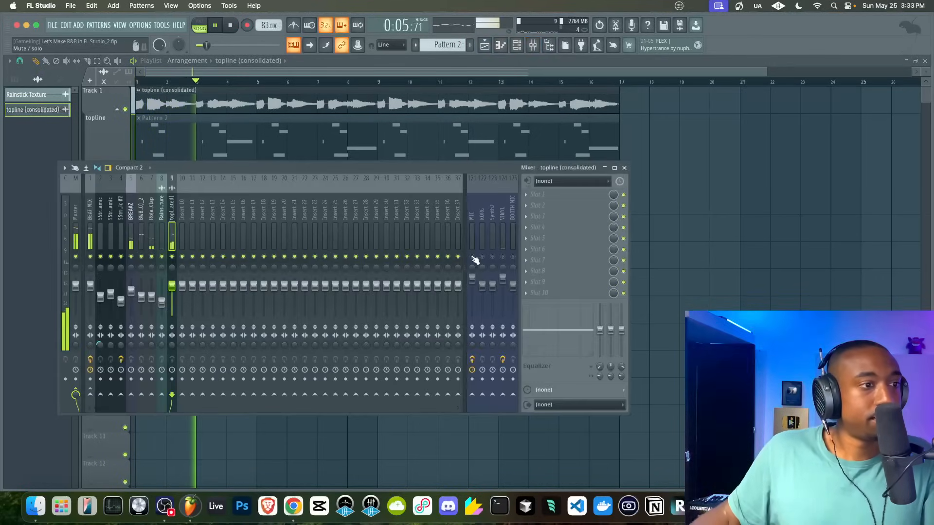
{"action": "key", "text": "F9"}
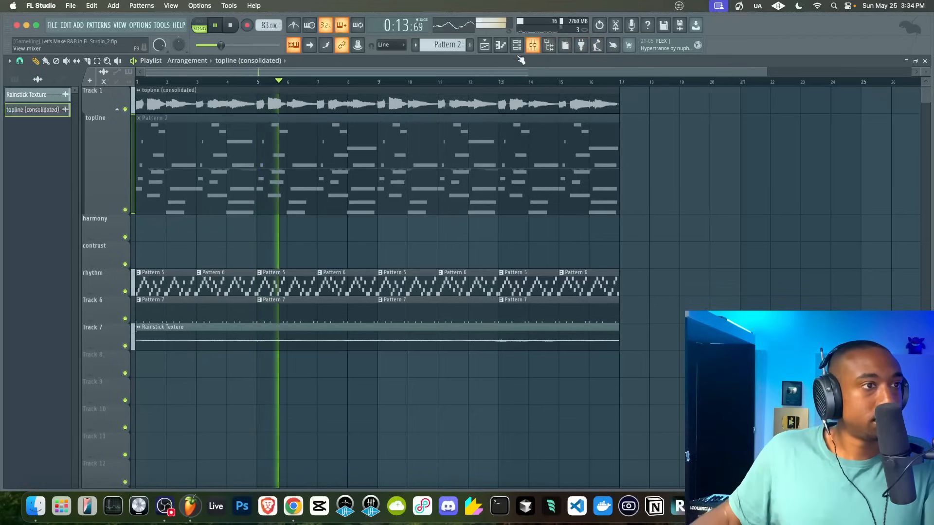
Step: Delete the topline (consolidated) audio clip from Track 1 of the playlist and stop playback
{"action": "right_click", "coordinate": [462, 101]}
{"action": "key", "text": "space"}
{"action": "key", "text": "F9"}
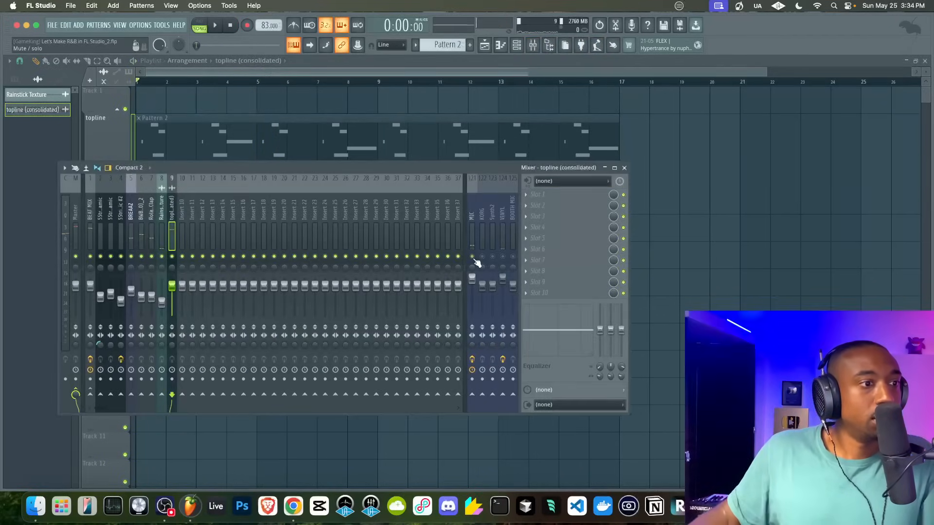
Step: Close the mixer and switch the playlist's picker from audio clips to patterns
{"action": "key", "text": "F9"}
{"action": "left_click", "coordinate": [148, 136]}
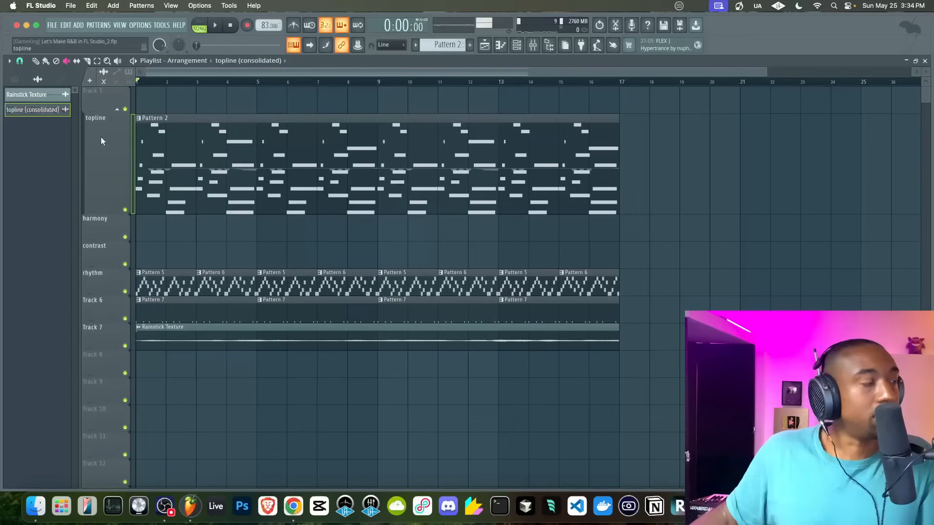
{"action": "left_click", "coordinate": [14, 79]}
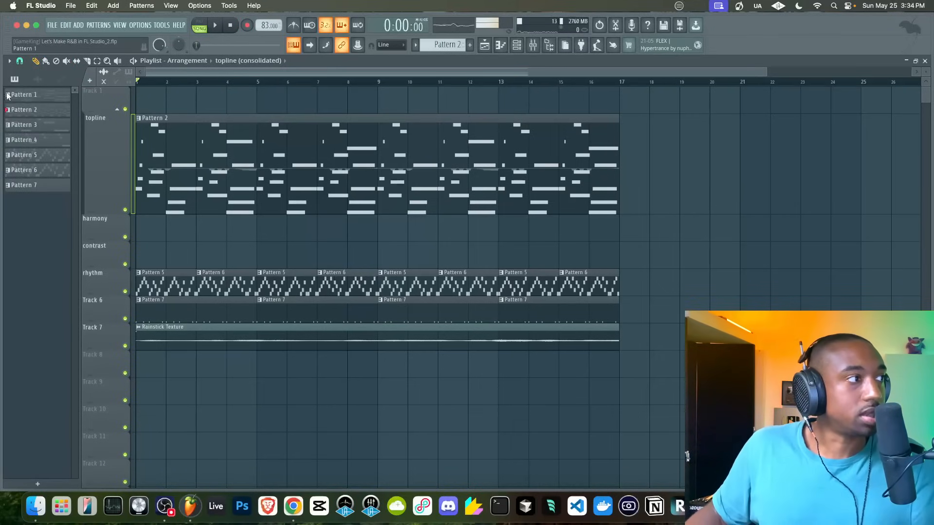
Step: Examine the playlist's picker panel options, including the one that enables the picker
{"action": "left_click", "coordinate": [9, 61]}
{"action": "mouse_move", "coordinate": [37, 149]}
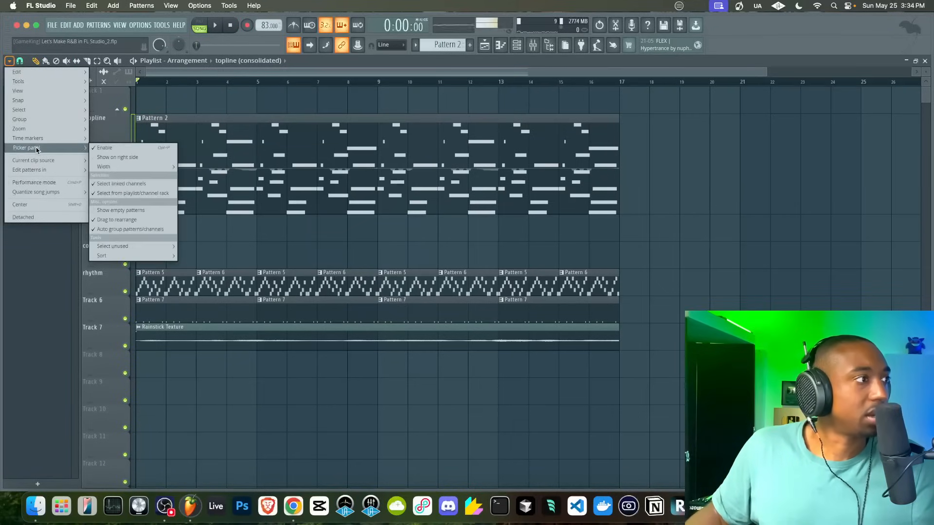
{"action": "left_click", "coordinate": [12, 63]}
{"action": "left_click", "coordinate": [12, 63]}
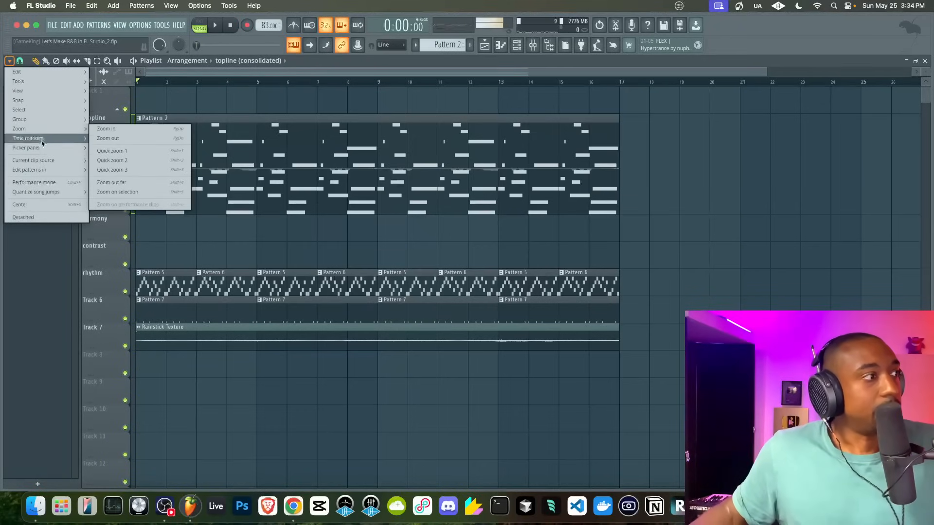
{"action": "mouse_move", "coordinate": [47, 152]}
{"action": "left_click", "coordinate": [115, 150]}
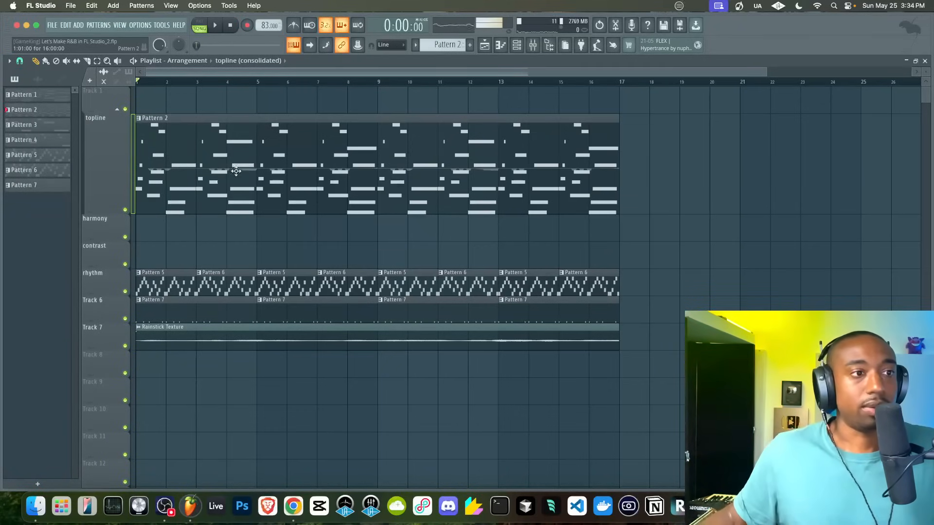
Step: Transpose Pattern 2 by -3 semitones and start playing the arrangement
{"action": "right_click", "coordinate": [44, 115]}
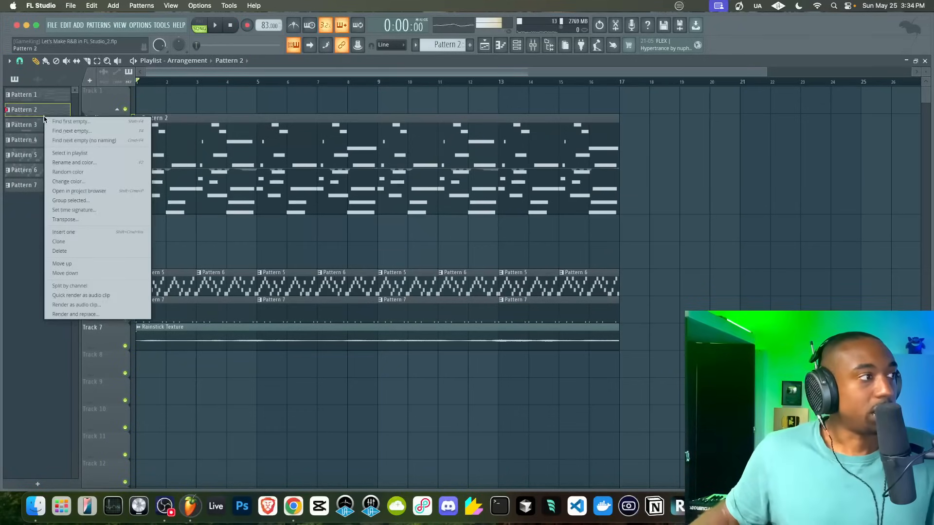
{"action": "left_click", "coordinate": [76, 220]}
{"action": "type", "text": "-3"}
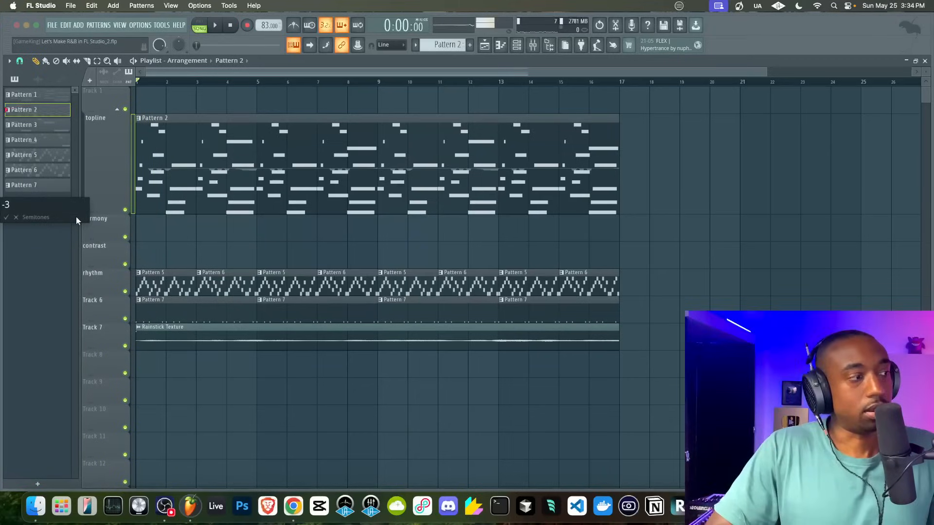
{"action": "key", "text": "Return"}
{"action": "key", "text": "space"}
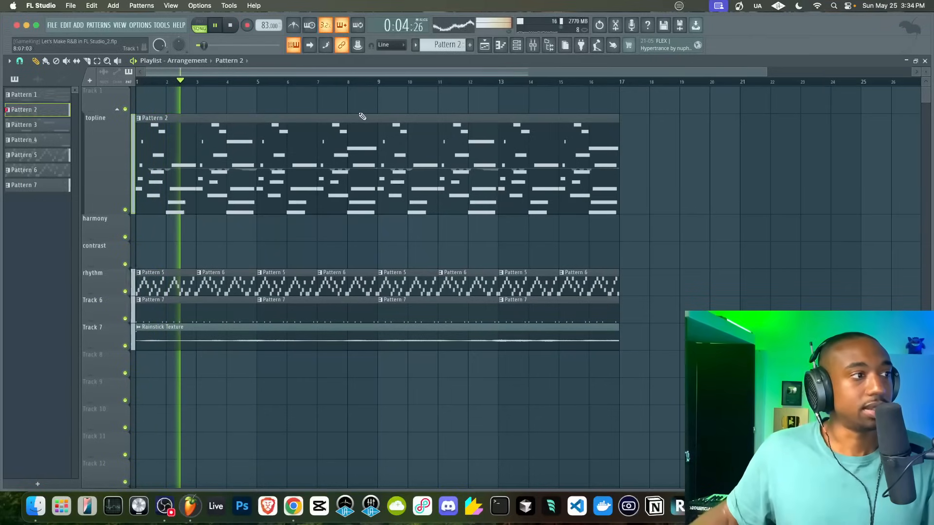
Step: Listen to the transposed arrangement with the MIC mixer track muted, and stop playback
{"action": "key", "text": "F9"}
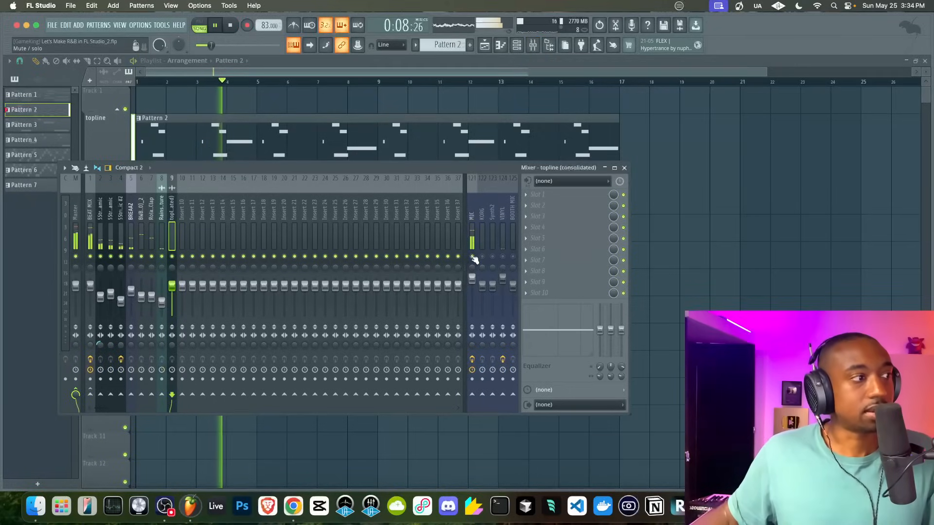
{"action": "key", "text": "F9"}
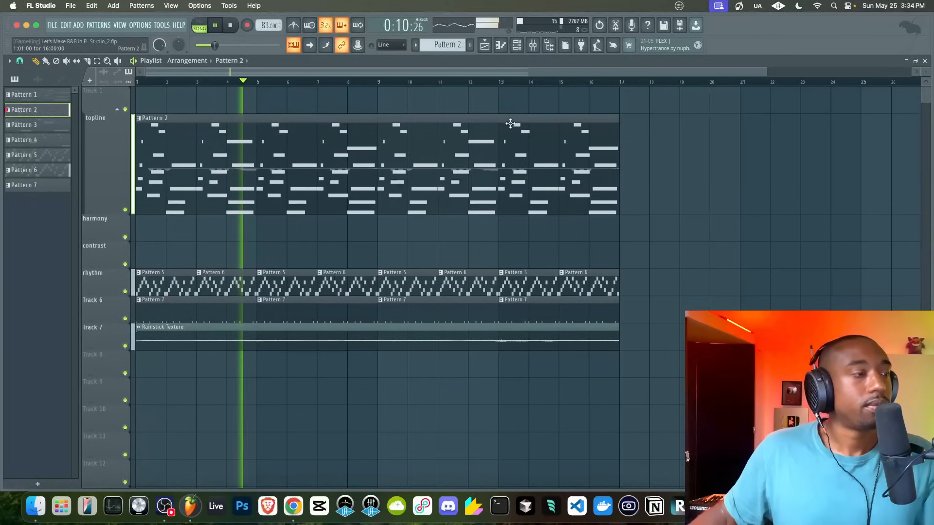
{"action": "left_click", "coordinate": [534, 46]}
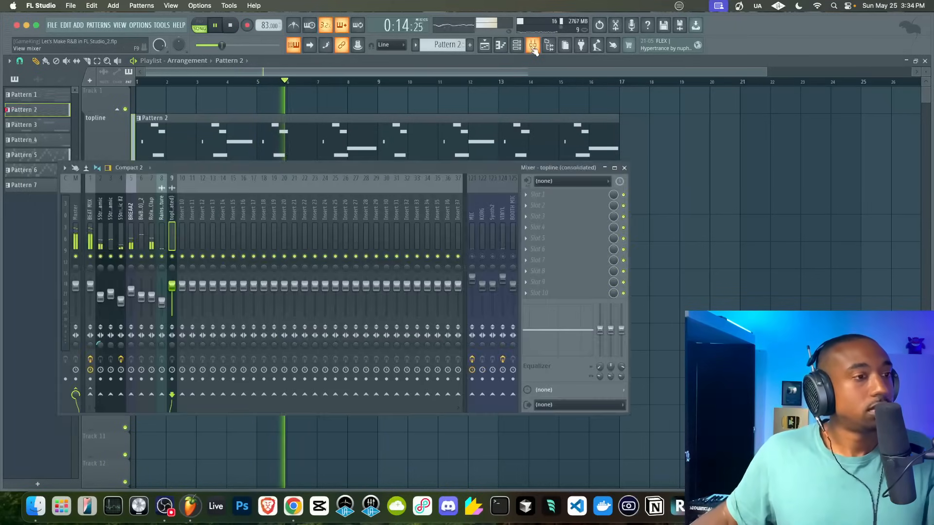
{"action": "key", "text": "F9"}
Step: Transpose Pattern 2 up by 6 semitones and play the arrangement with the MIC mixer track muted
{"action": "right_click", "coordinate": [57, 115]}
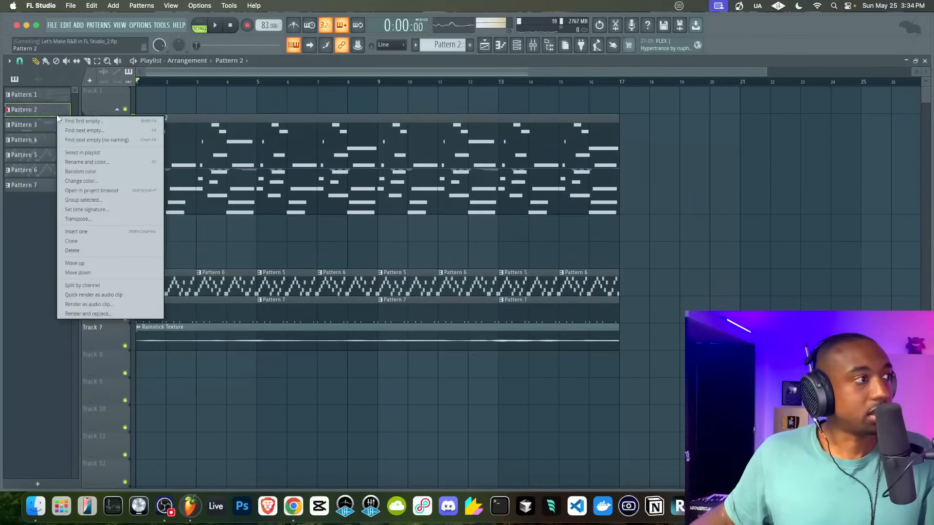
{"action": "left_click", "coordinate": [77, 218]}
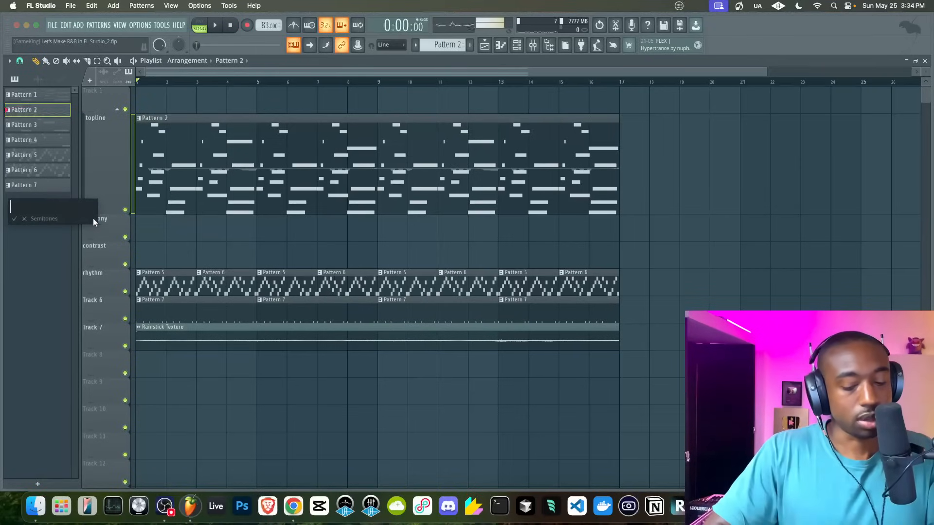
{"action": "type", "text": "6"}
{"action": "key", "text": "Return"}
{"action": "key", "text": "space"}
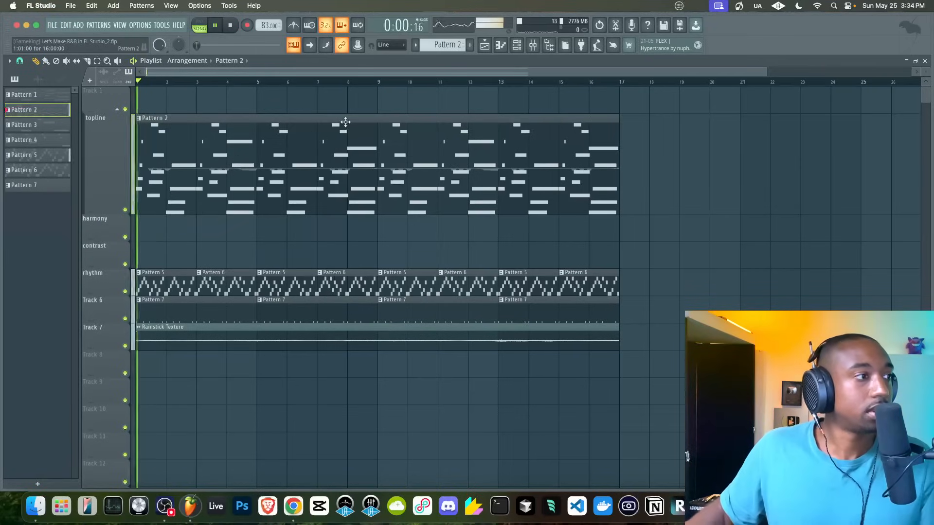
{"action": "left_click", "coordinate": [534, 49]}
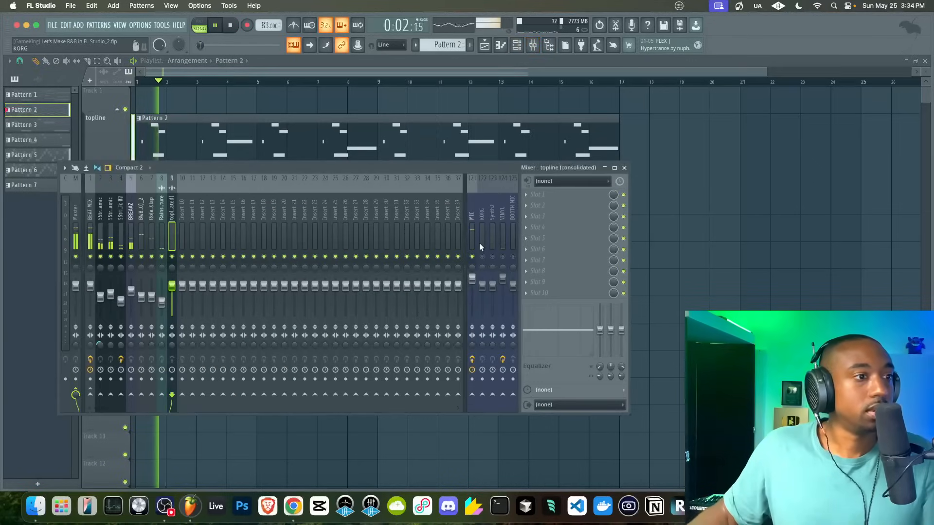
{"action": "right_click", "coordinate": [694, 281]}
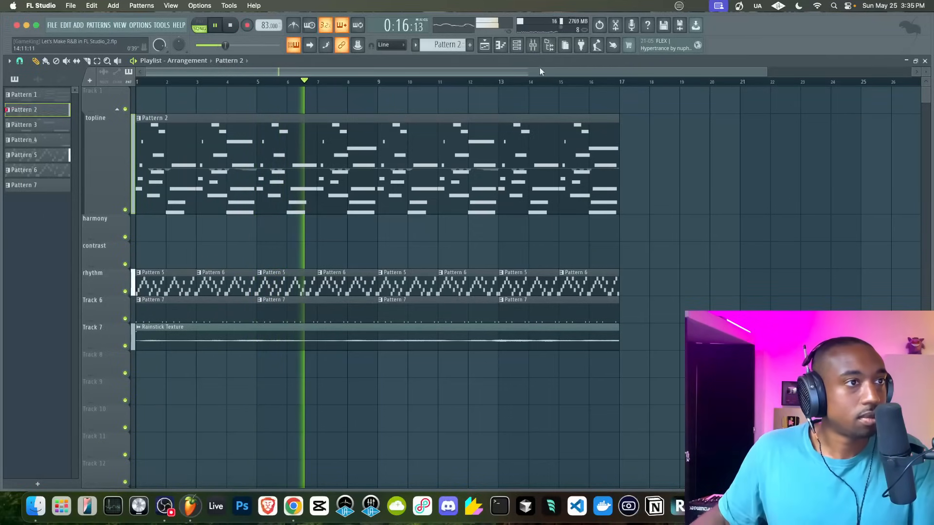
Step: Shorten the BREAAZ breakbeat's decay by bending its Slicex volume envelope curve to about 70% tension, and close the channel rack
{"action": "left_click", "coordinate": [516, 45]}
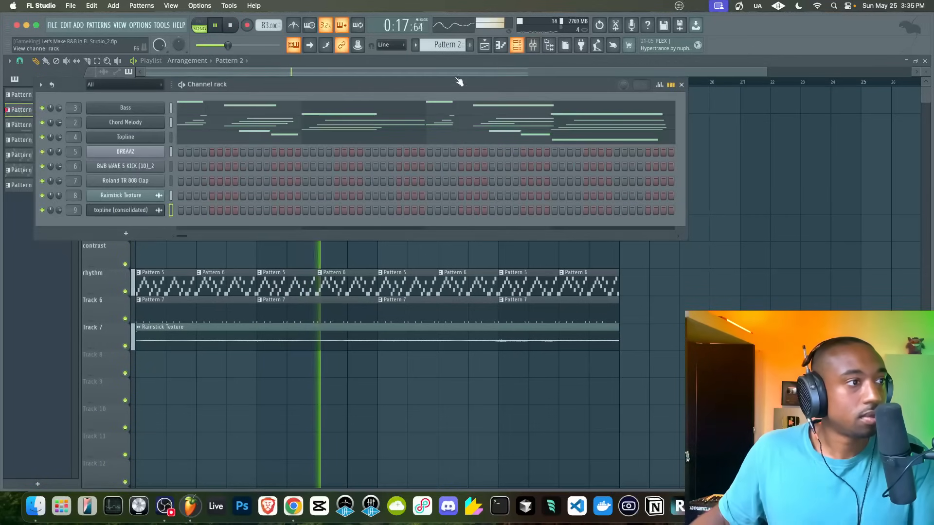
{"action": "left_click", "coordinate": [159, 152]}
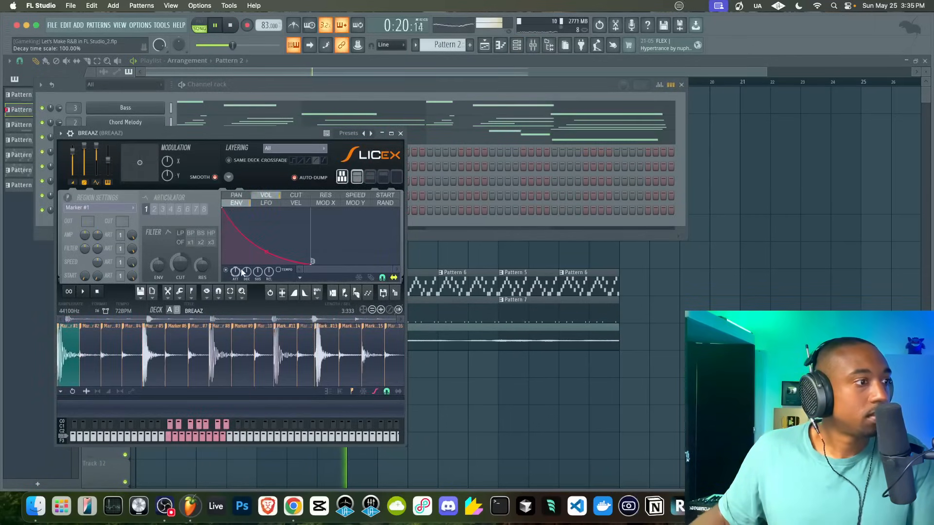
{"action": "left_click_drag", "start_coordinate": [267, 251], "coordinate": [266, 264]}
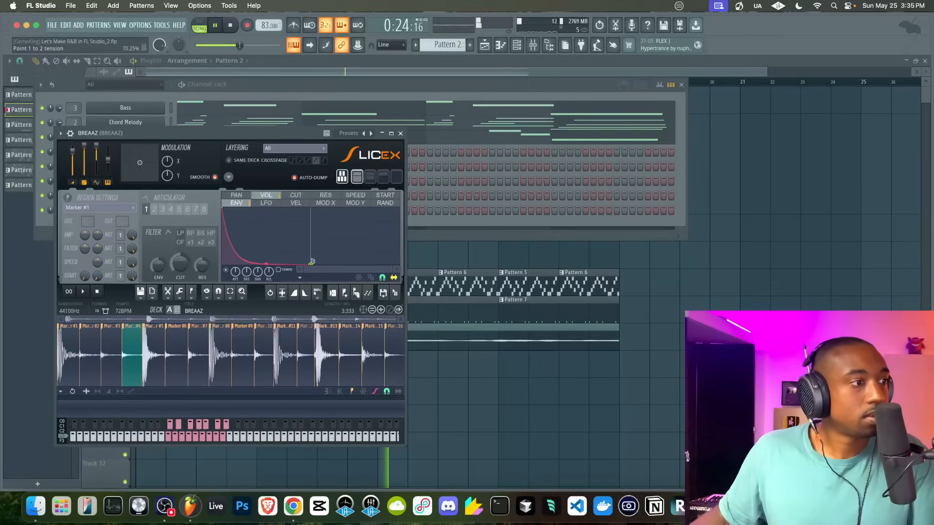
{"action": "left_click", "coordinate": [401, 134]}
{"action": "right_click", "coordinate": [699, 267]}
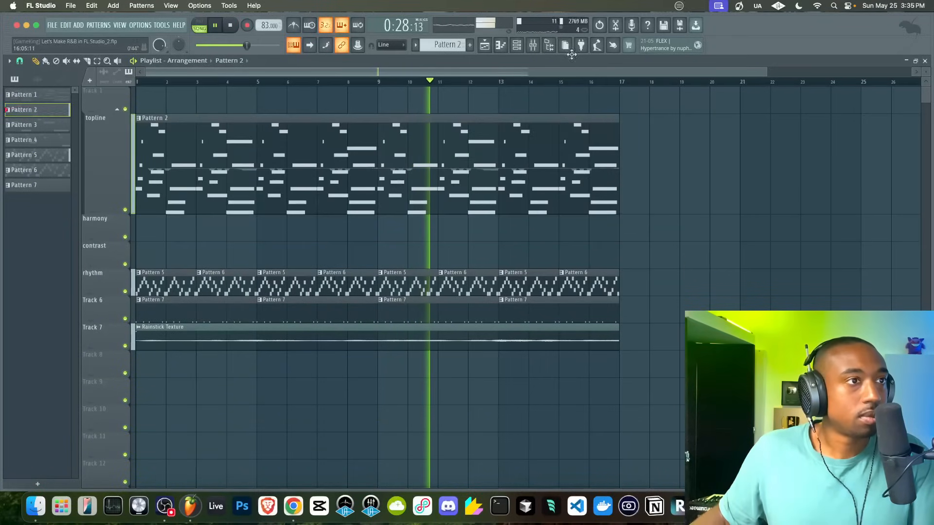
Step: Unmute the MIC mixer track and stop playback
{"action": "left_click", "coordinate": [533, 45]}
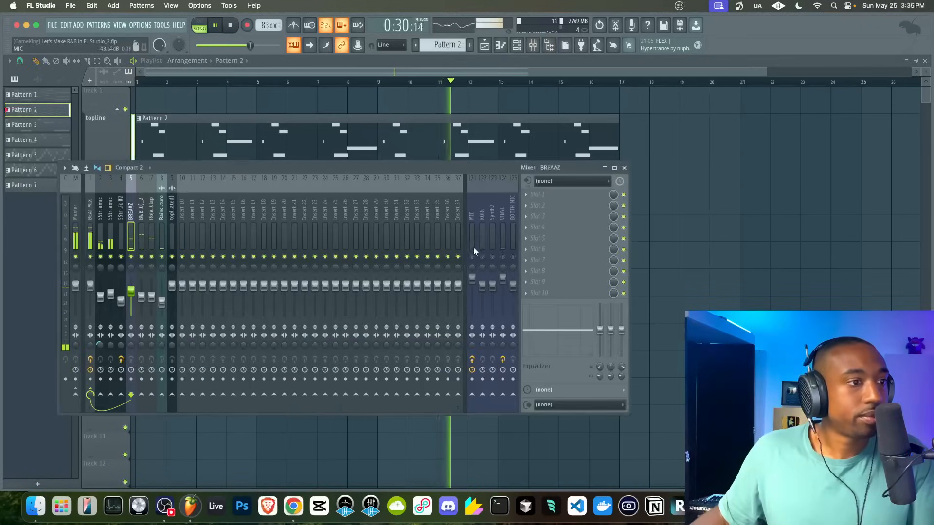
{"action": "key", "text": "F9"}
{"action": "key", "text": "space"}
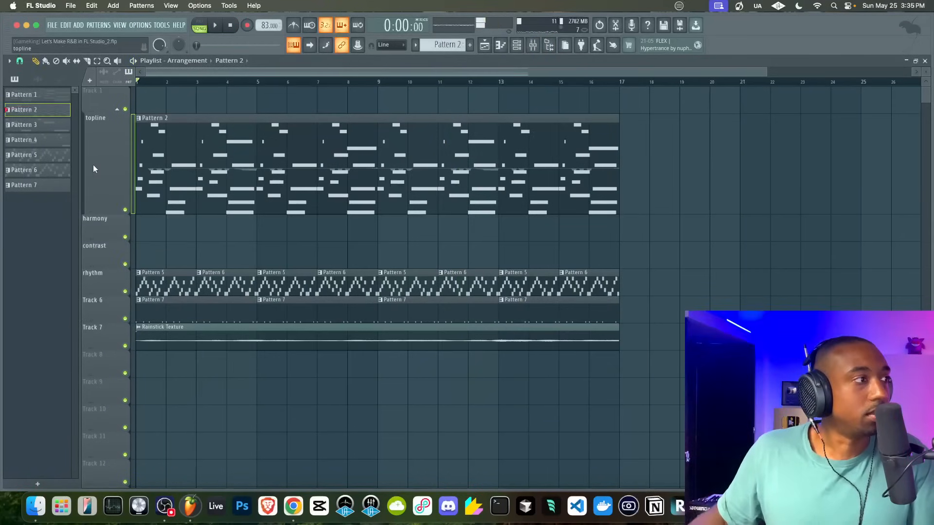
Step: Transpose Pattern 2 once more and play the arrangement from the start with the MIC mixer track muted
{"action": "right_click", "coordinate": [56, 112]}
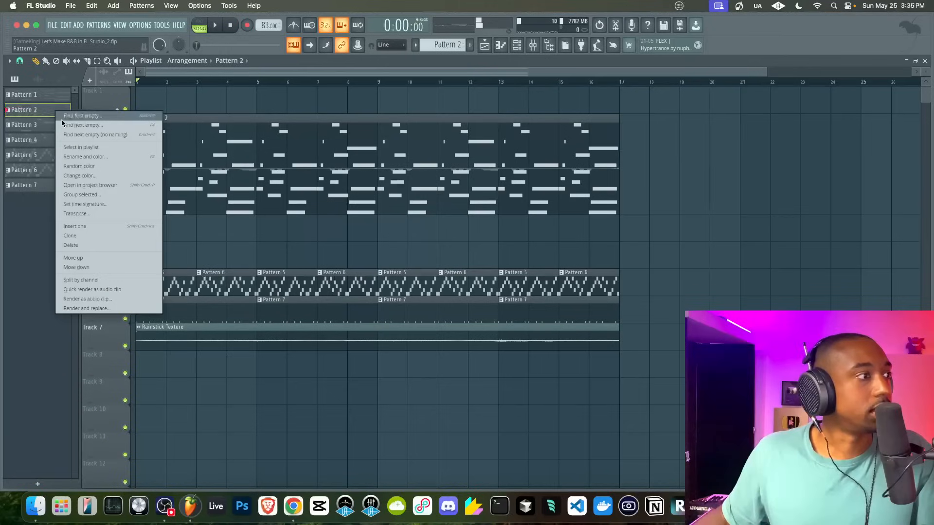
{"action": "left_click", "coordinate": [84, 215]}
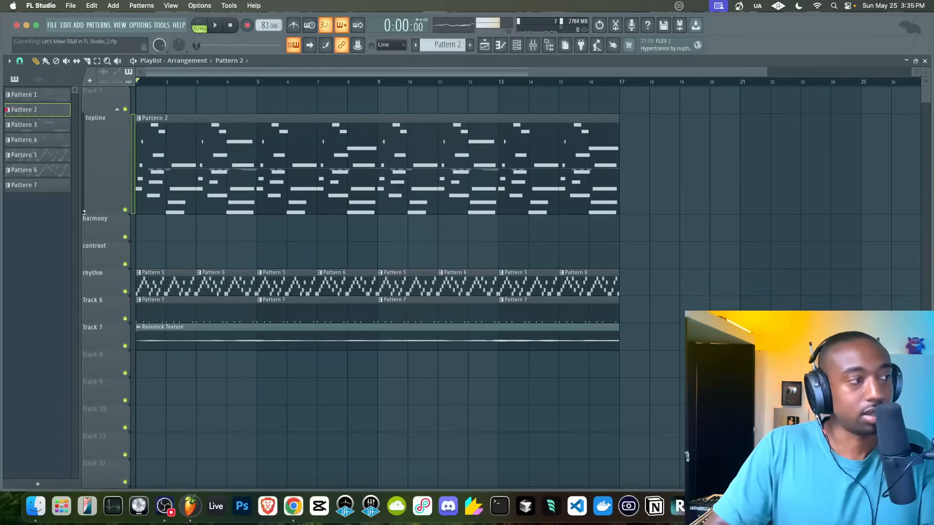
{"action": "key", "text": "space"}
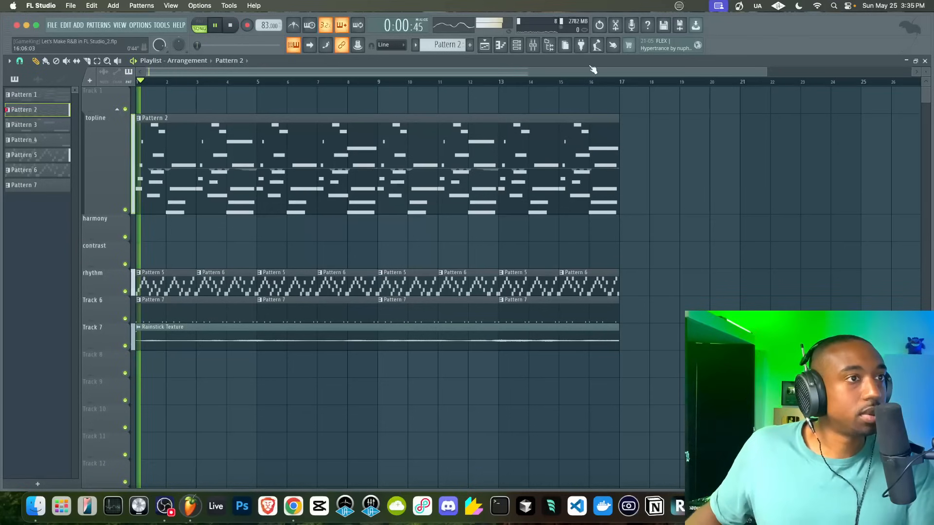
{"action": "left_click", "coordinate": [534, 45]}
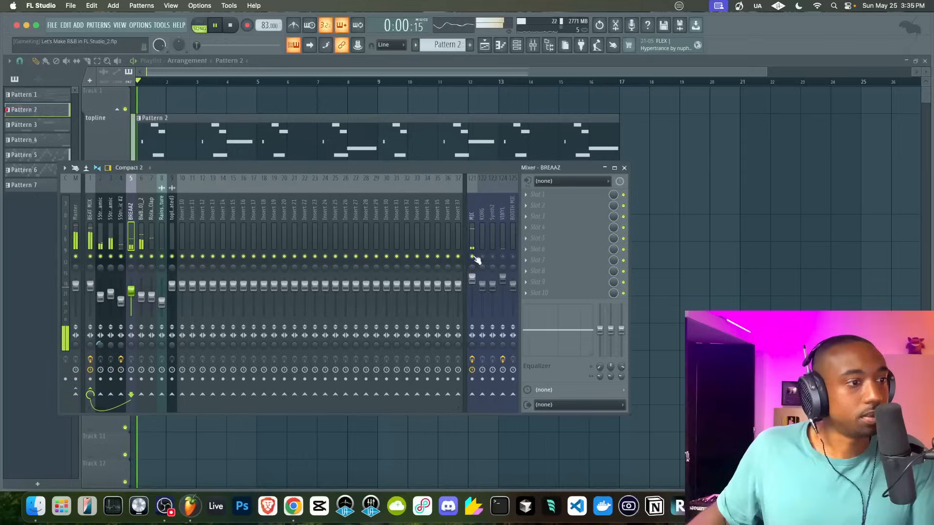
{"action": "key", "text": "F9"}
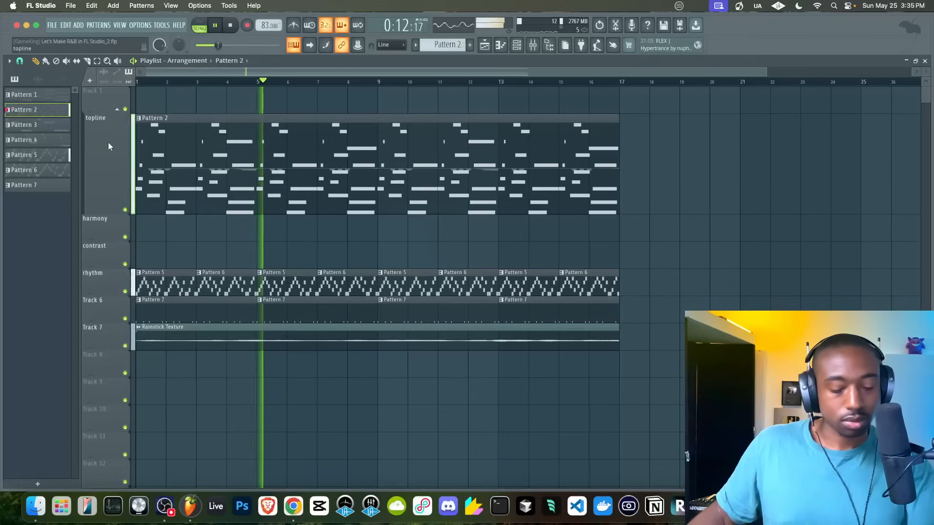
Step: Move the Pattern 2 clip up to Track 1 and reset the topline track to its default height
{"action": "left_click_drag", "start_coordinate": [215, 158], "coordinate": [205, 133]}
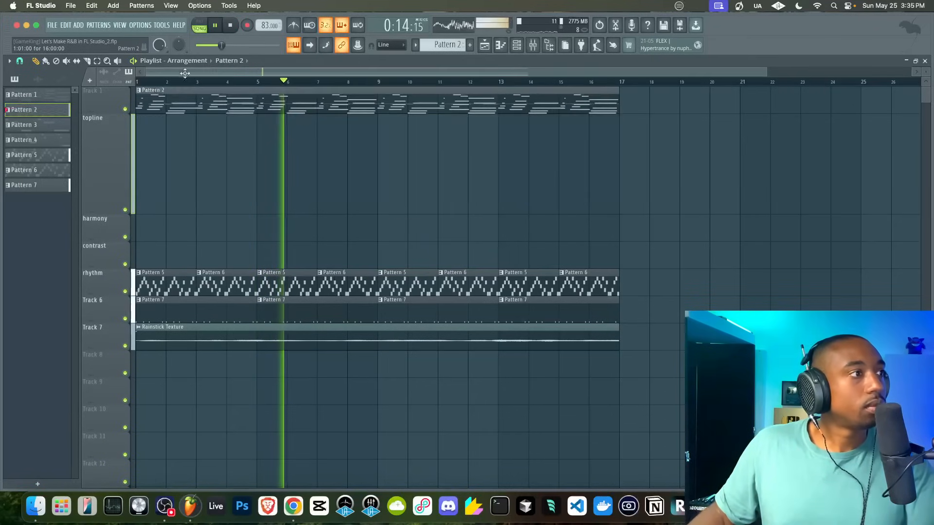
{"action": "right_click", "coordinate": [97, 212]}
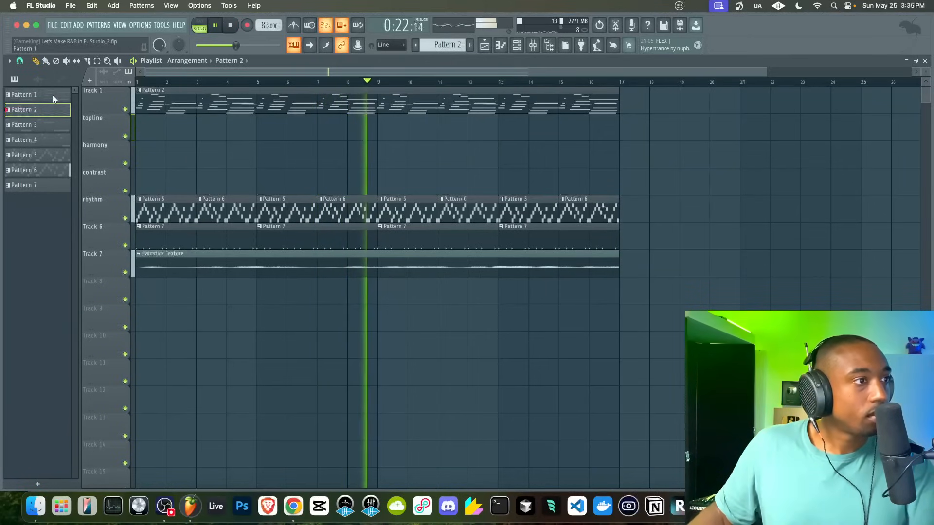
Step: Place Pattern 1 on the harmony track, Pattern 3 on contrast and Pattern 4 on Track 1, all starting at bar 17
{"action": "scroll", "coordinate": [415, 292], "scroll_direction": "down", "scroll_amount": 3}
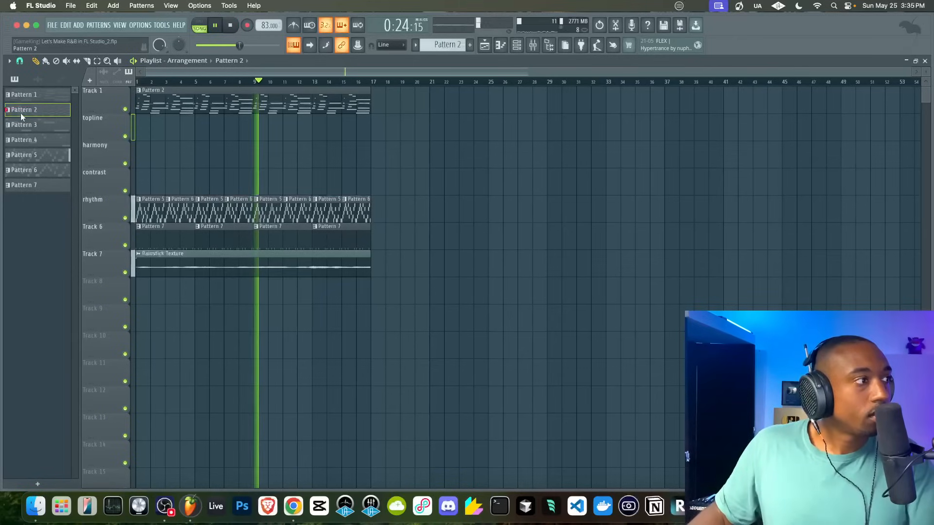
{"action": "left_click_drag", "start_coordinate": [30, 95], "coordinate": [373, 145]}
{"action": "left_click_drag", "start_coordinate": [39, 125], "coordinate": [375, 176]}
{"action": "left_click_drag", "start_coordinate": [33, 141], "coordinate": [377, 95]}
Step: Duplicate the Pattern 1 and Pattern 3 clips to bar 21, and move the Pattern 4 clip down to the topline track
{"action": "left_click_drag", "start_coordinate": [447, 194], "coordinate": [416, 162]}
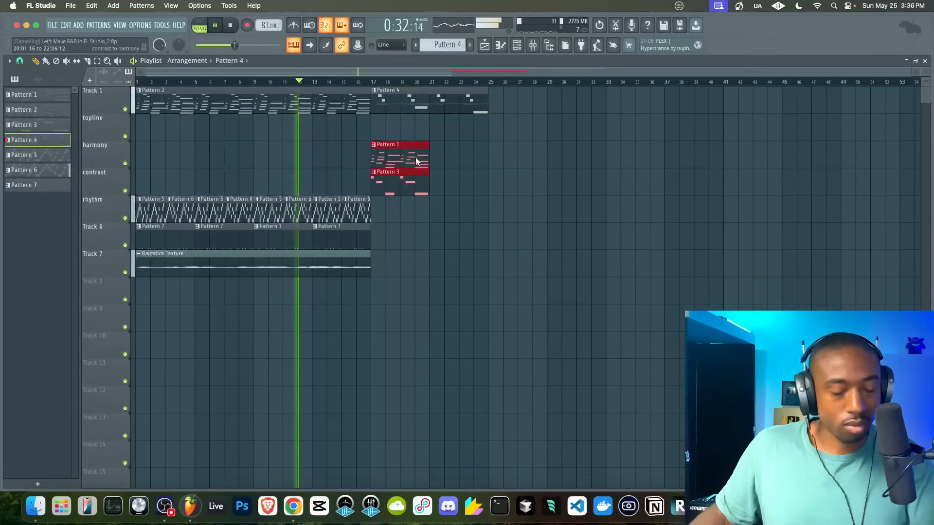
{"action": "key", "text": "ctrl+b"}
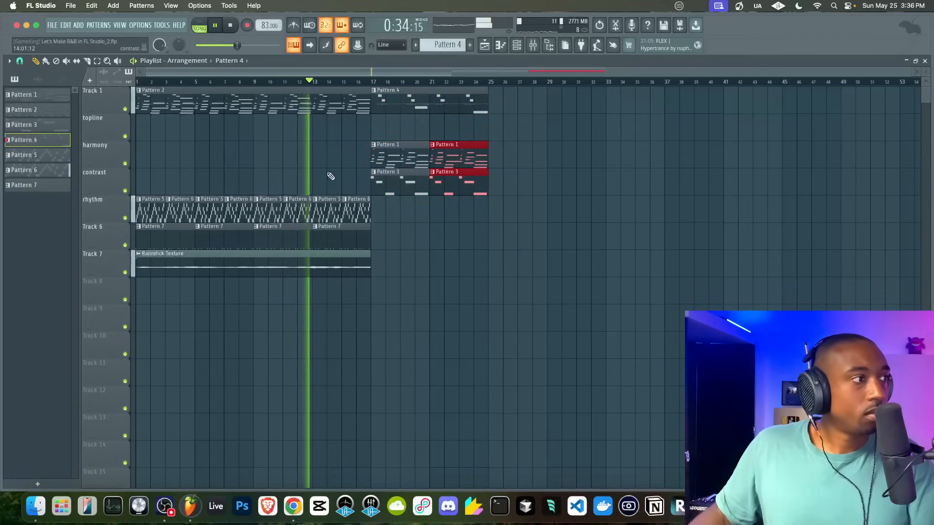
{"action": "left_click", "coordinate": [438, 105]}
{"action": "key", "text": "shift+Down"}
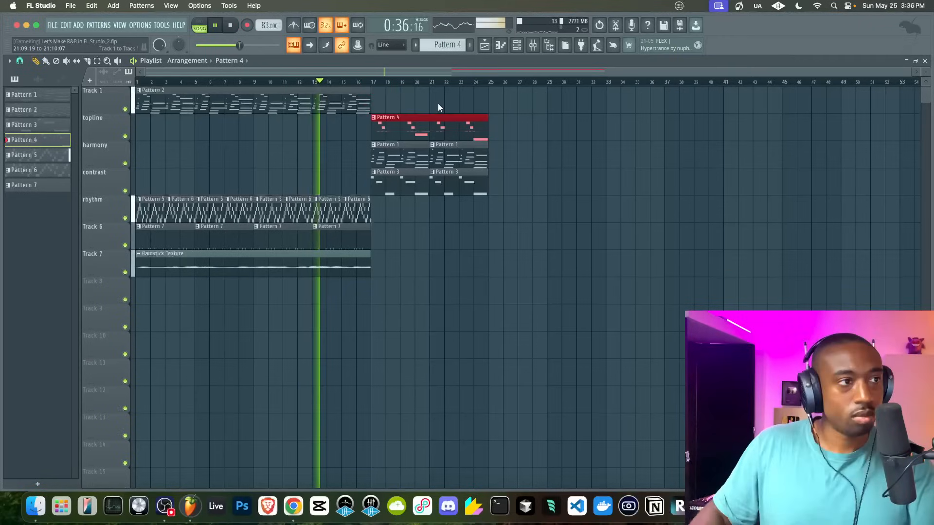
Step: Rename playlist Track 1 as compiled
{"action": "right_click", "coordinate": [91, 96]}
{"action": "left_click", "coordinate": [93, 95]}
{"action": "type", "text": "comp"}
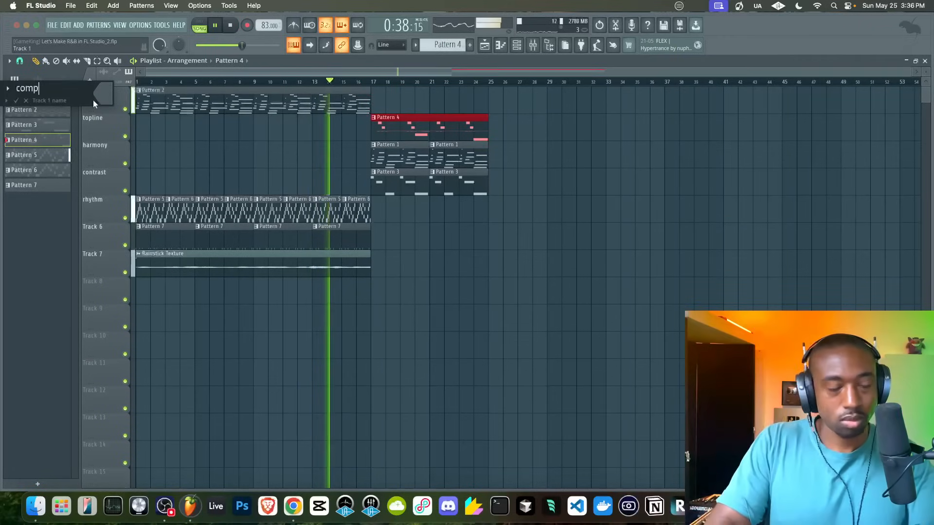
{"action": "type", "text": "iled"}
{"action": "key", "text": "Return"}
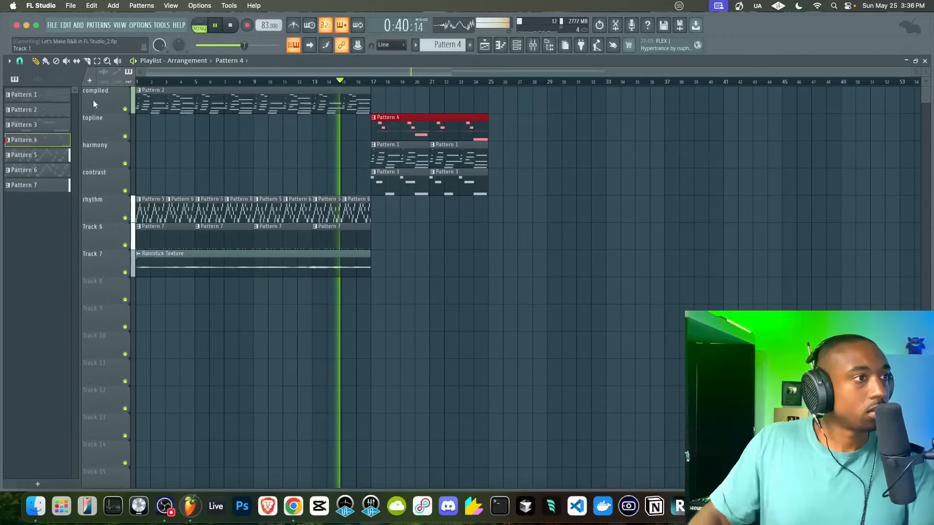
Step: Duplicate the rhythm, Track 6 and Track 7 clips so they repeat from bar 17 to bar 33
{"action": "left_click_drag", "start_coordinate": [377, 197], "coordinate": [142, 267]}
{"action": "key", "text": "ctrl+b"}
{"action": "left_click", "coordinate": [423, 296], "text": "super"}
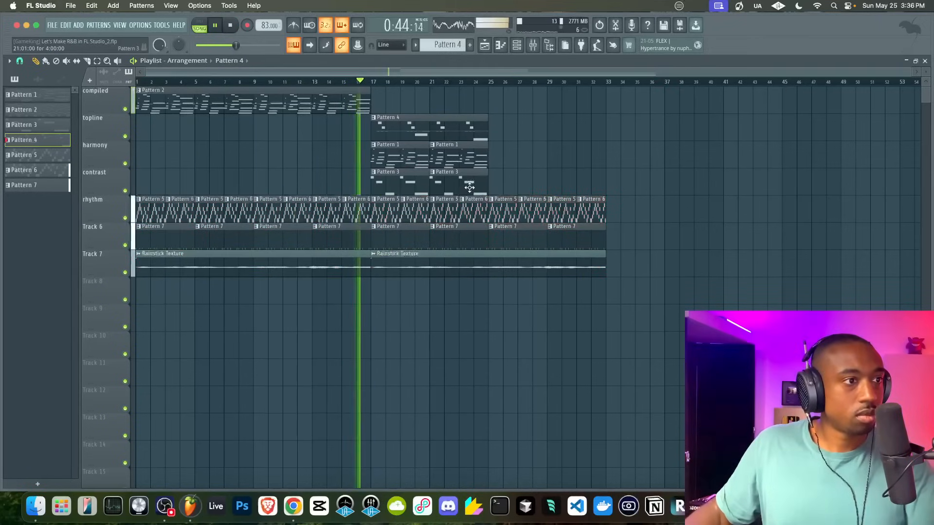
Step: Duplicate the topline, harmony and contrast clips to bar 25 and open the mixer
{"action": "left_click_drag", "start_coordinate": [474, 187], "coordinate": [401, 128]}
{"action": "key", "text": "super+b"}
{"action": "left_click", "coordinate": [581, 48]}
{"action": "key", "text": "F9"}
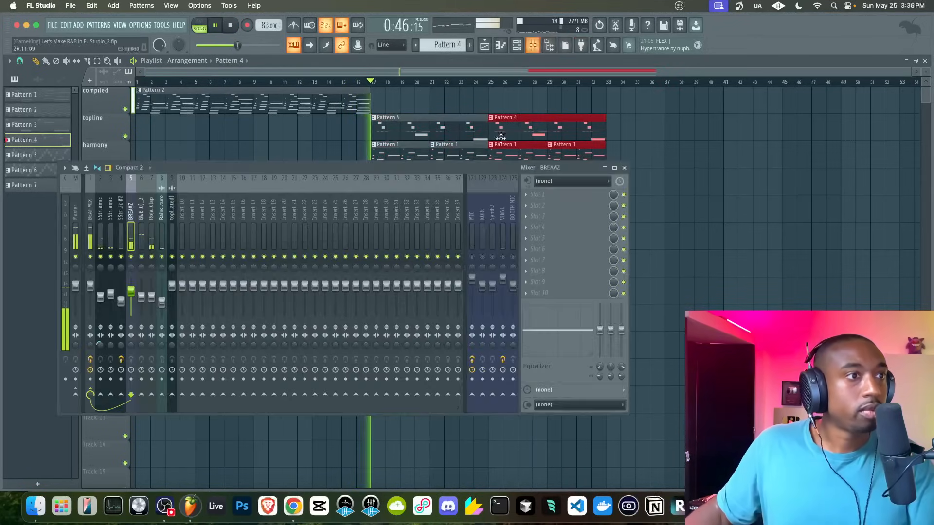